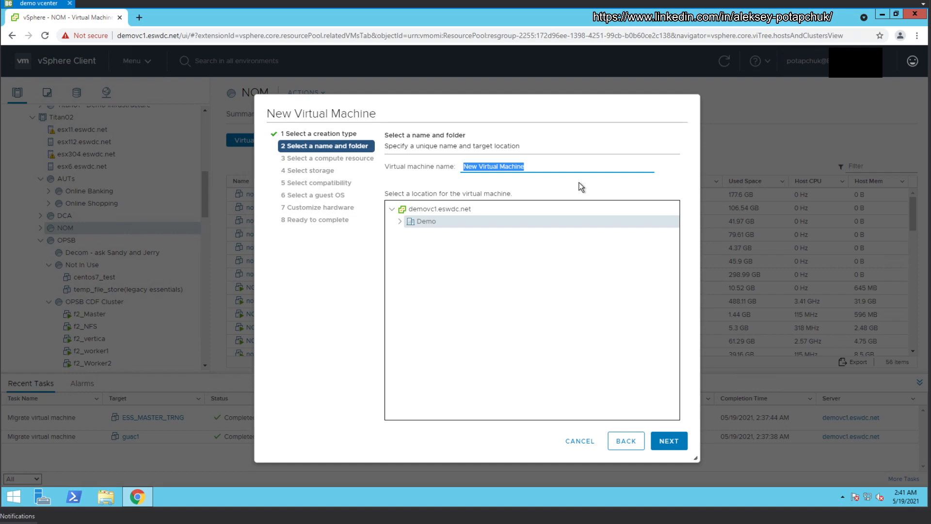
Step: Name the new VM OPSB_Template_Centos8x_40GB in the Demo folder and continue
{"action": "type", "text": "OPSB"}
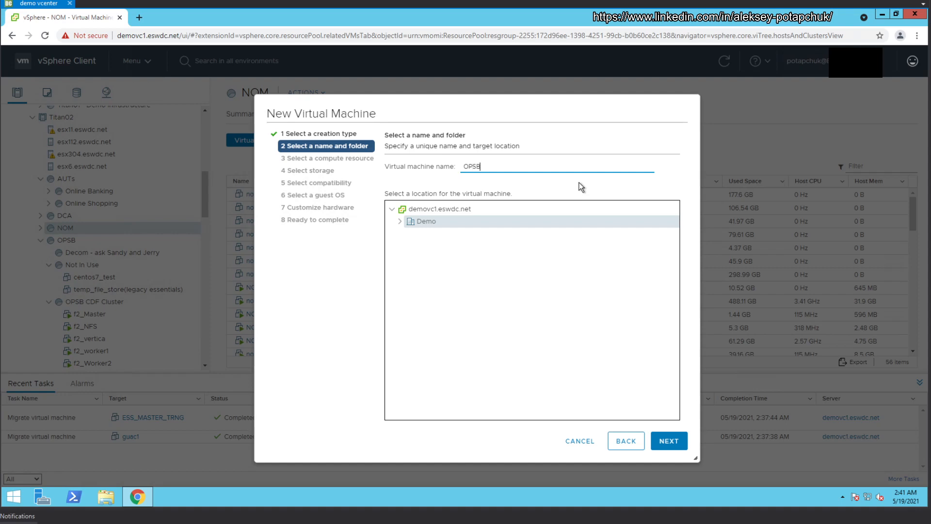
{"action": "type", "text": "_Template_Centos8x_"}
{"action": "left_click", "coordinate": [400, 222]}
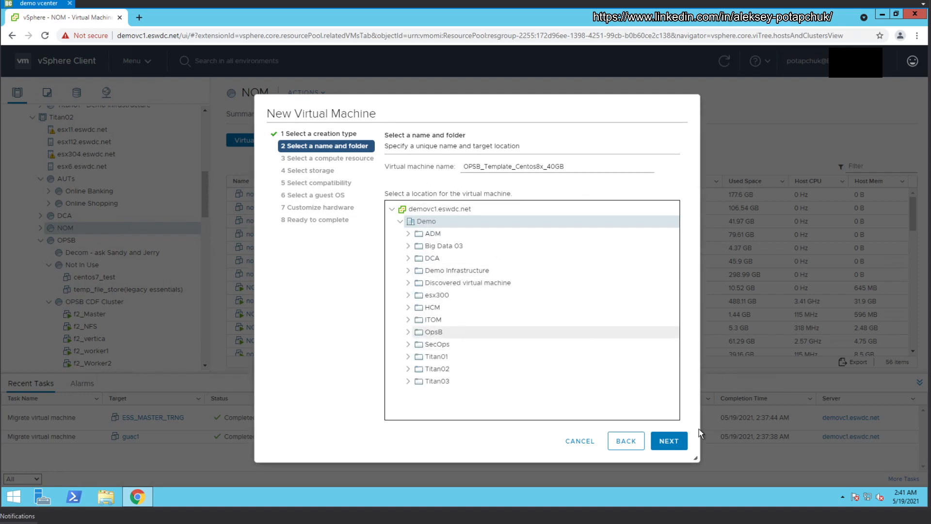
{"action": "left_click", "coordinate": [684, 440]}
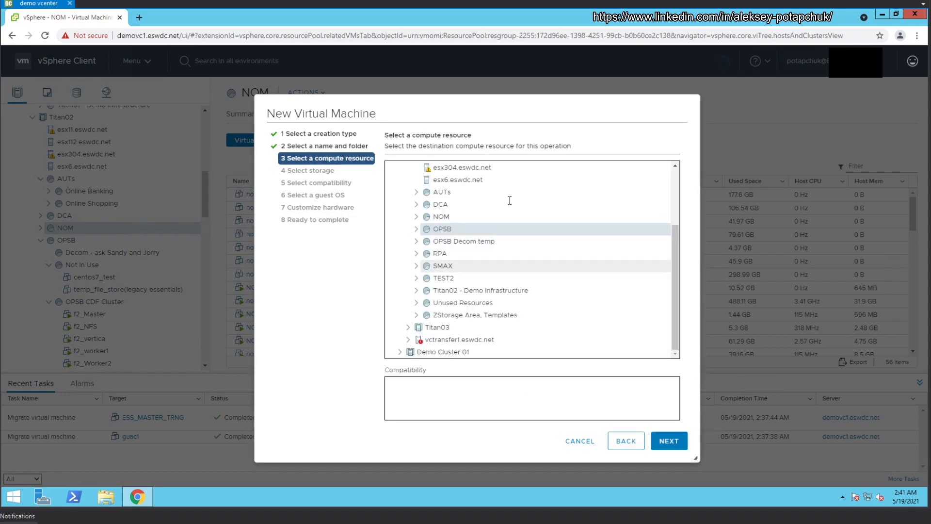
Step: Place the VM in the OPSB resource pool and store it on datastore1 (4)
{"action": "left_click", "coordinate": [460, 229]}
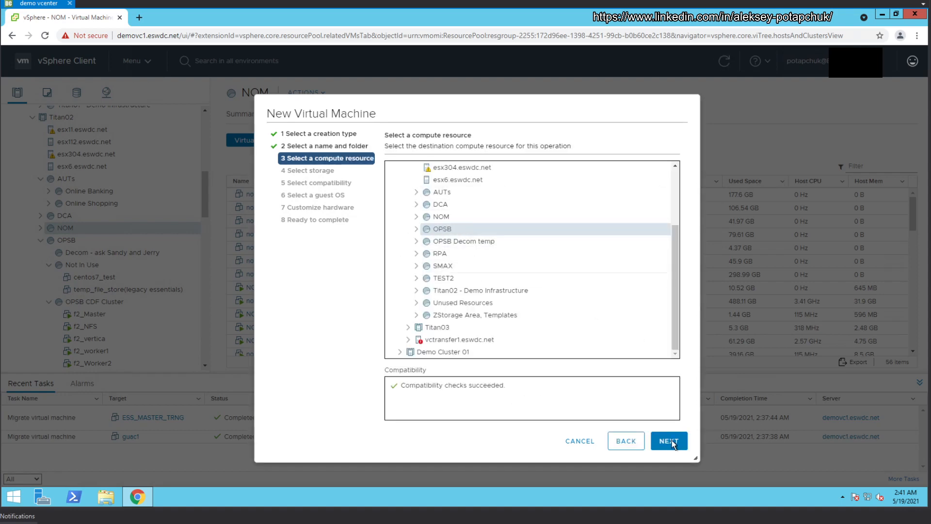
{"action": "scroll", "coordinate": [502, 293], "scroll_direction": "up", "scroll_amount": 2}
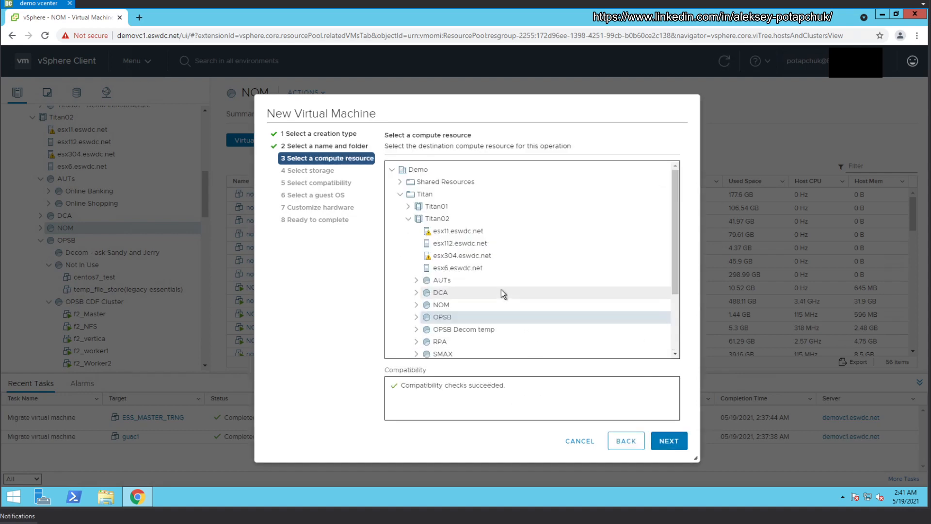
{"action": "scroll", "coordinate": [503, 294], "scroll_direction": "down", "scroll_amount": 1}
{"action": "scroll", "coordinate": [502, 292], "scroll_direction": "down", "scroll_amount": 3}
{"action": "left_click", "coordinate": [669, 441]}
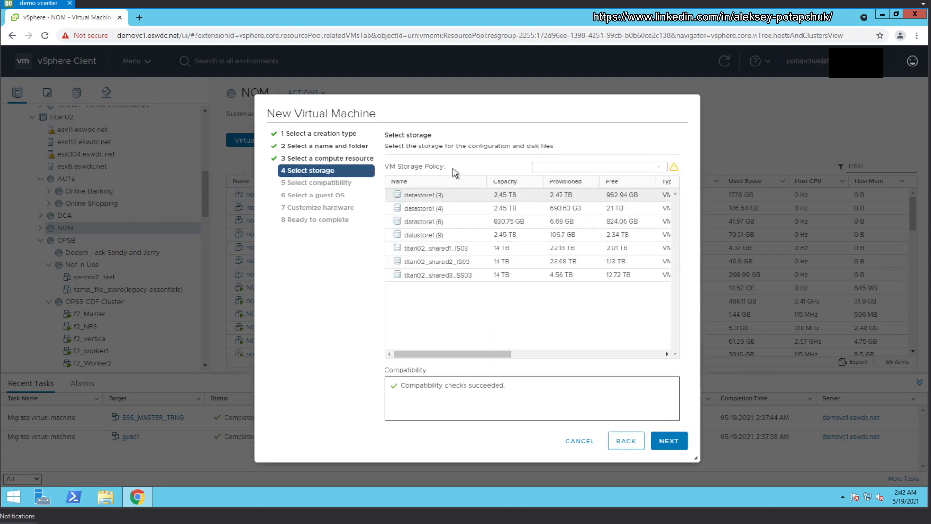
{"action": "left_click", "coordinate": [422, 209]}
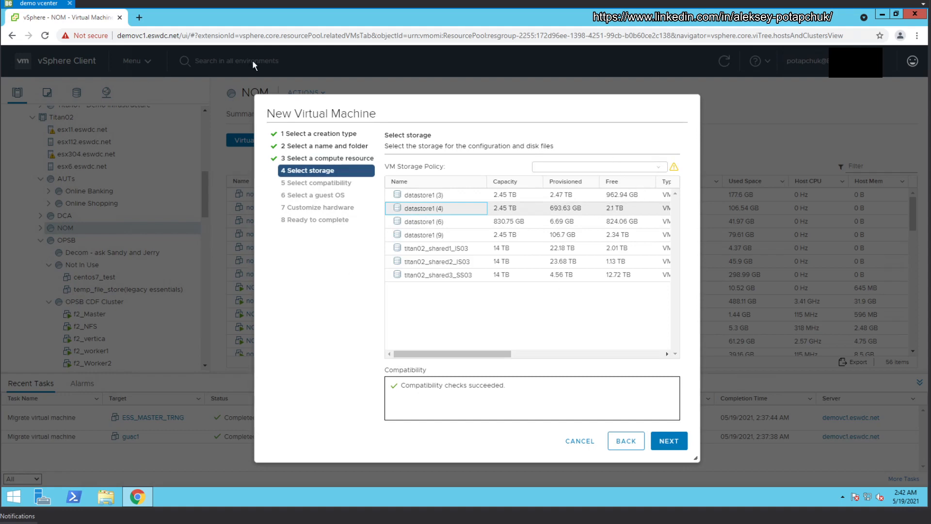
{"action": "left_click", "coordinate": [668, 441]}
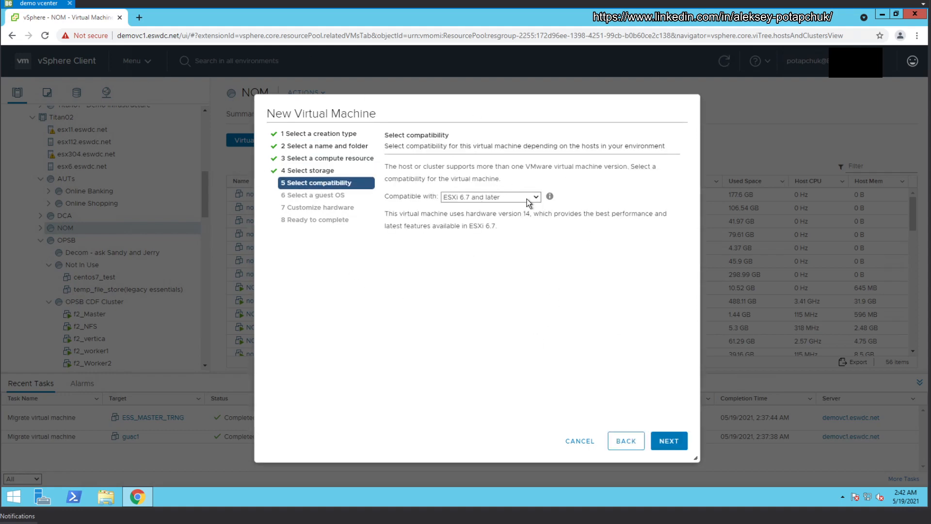
Step: Set VM compatibility to ESXi 6.5 and later
{"action": "left_click", "coordinate": [534, 199]}
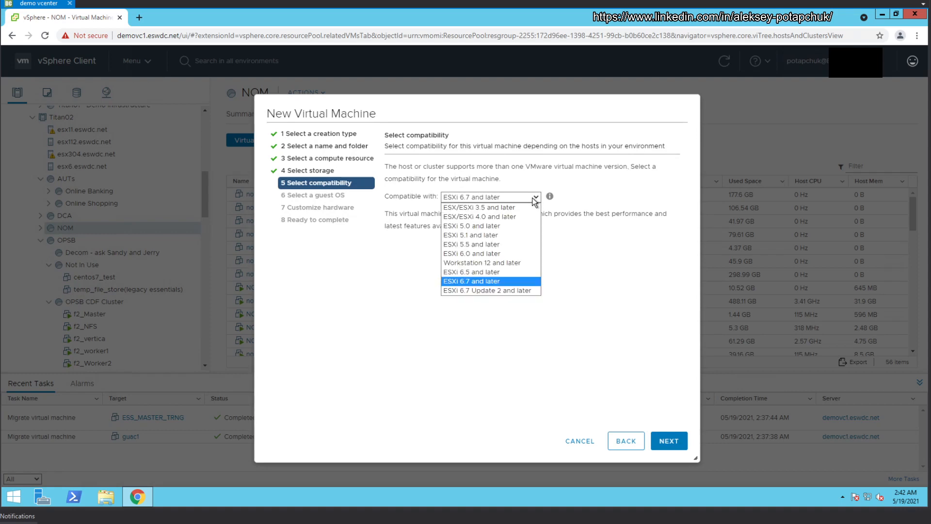
{"action": "left_click", "coordinate": [534, 199]}
{"action": "left_click", "coordinate": [534, 199]}
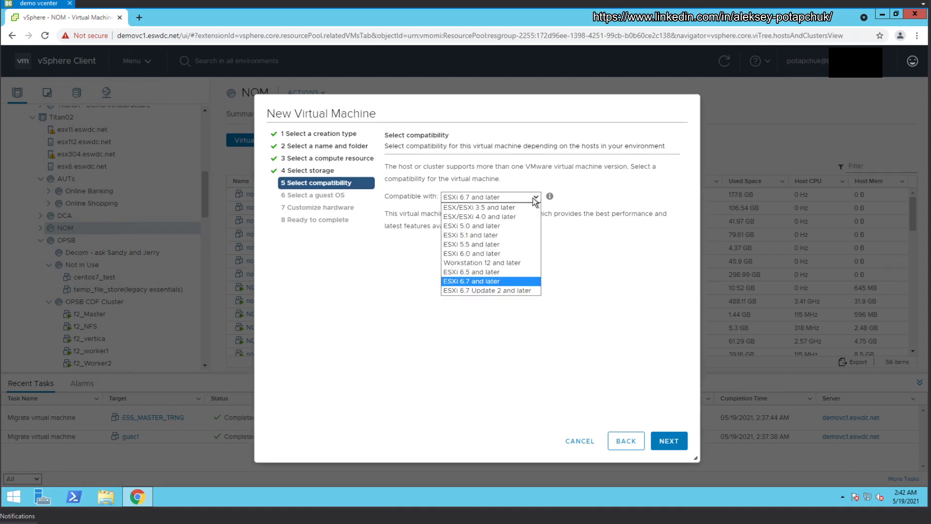
{"action": "left_click", "coordinate": [501, 275]}
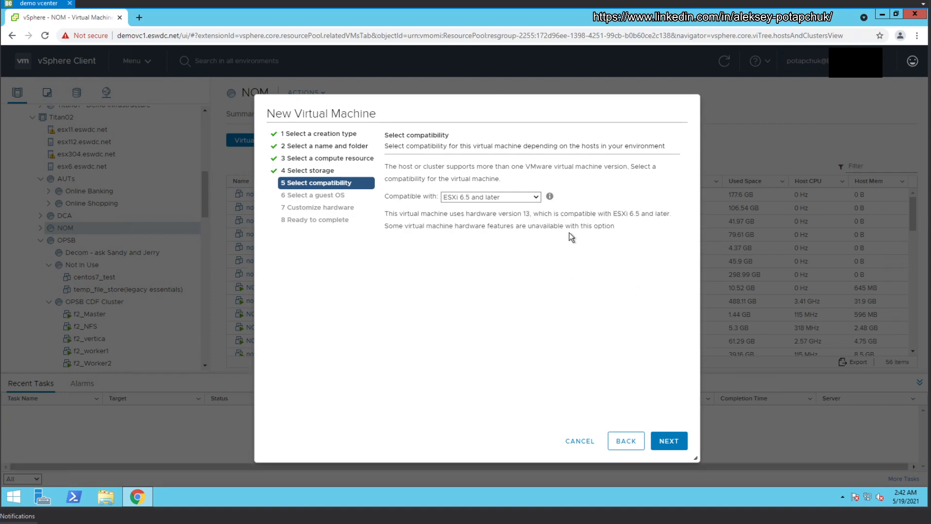
{"action": "right_click", "coordinate": [617, 425]}
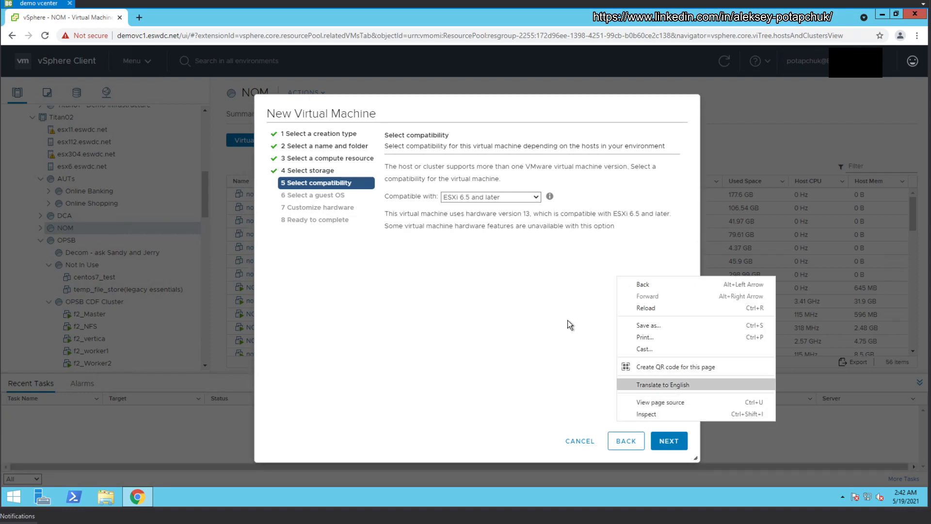
{"action": "left_click", "coordinate": [554, 318]}
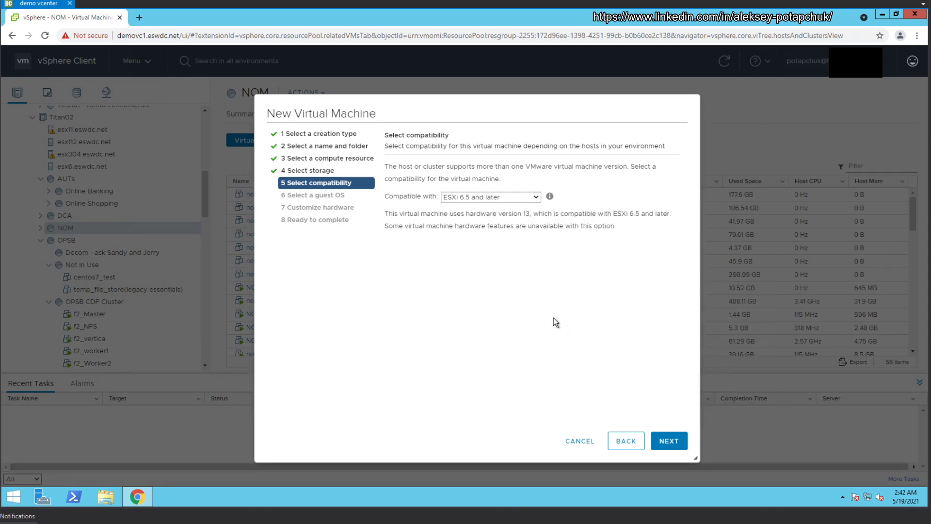
{"action": "left_click", "coordinate": [677, 439]}
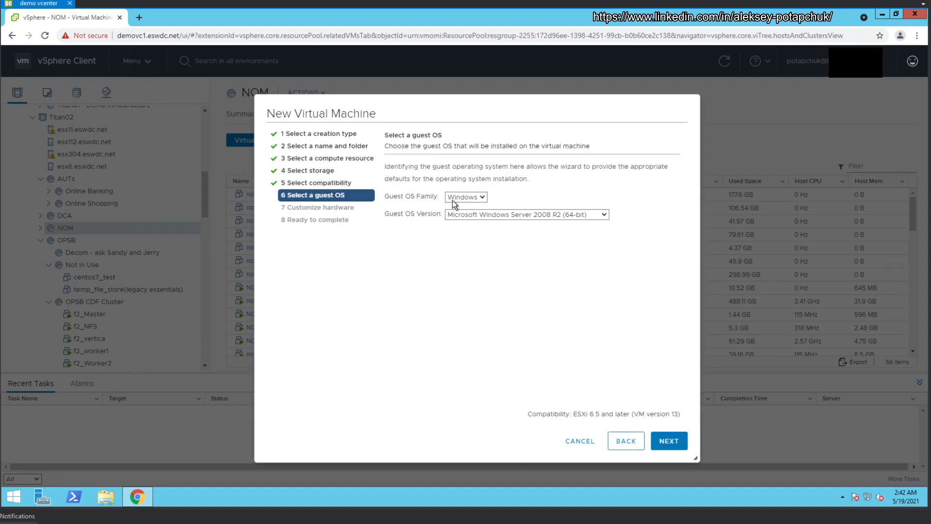
Step: Choose guest OS family Linux with version Other Linux (64-bit)
{"action": "left_click", "coordinate": [479, 199]}
{"action": "left_click", "coordinate": [472, 217]}
{"action": "left_click", "coordinate": [517, 216]}
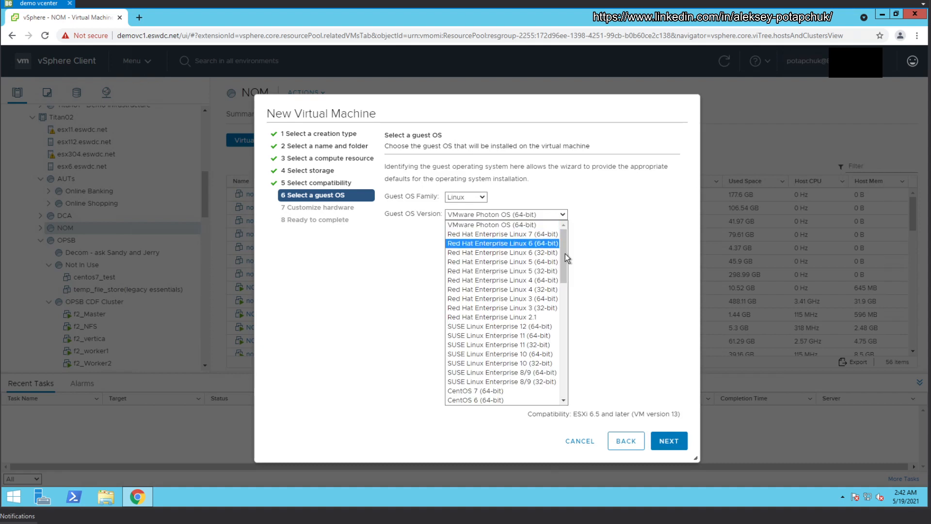
{"action": "left_click_drag", "start_coordinate": [563, 268], "coordinate": [564, 285]}
{"action": "scroll", "coordinate": [563, 284], "scroll_direction": "down", "scroll_amount": 1}
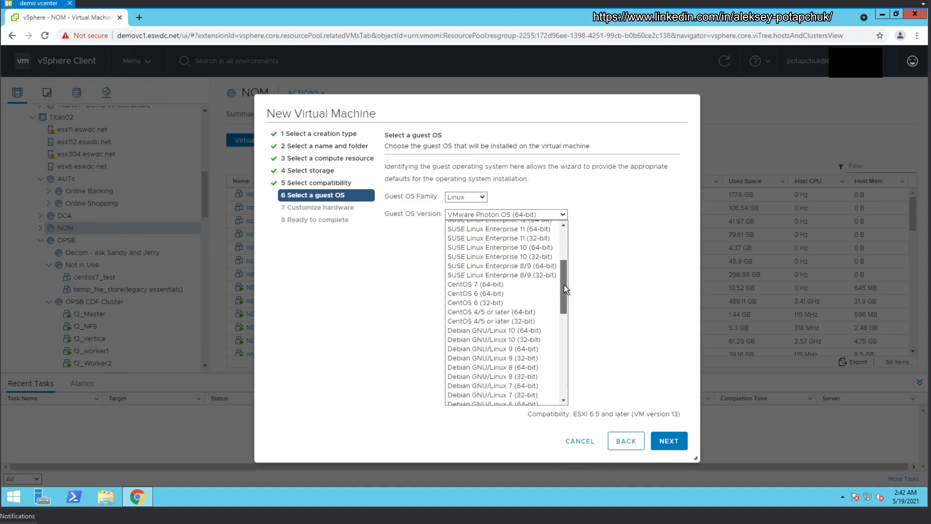
{"action": "scroll", "coordinate": [564, 288], "scroll_direction": "down", "scroll_amount": 1}
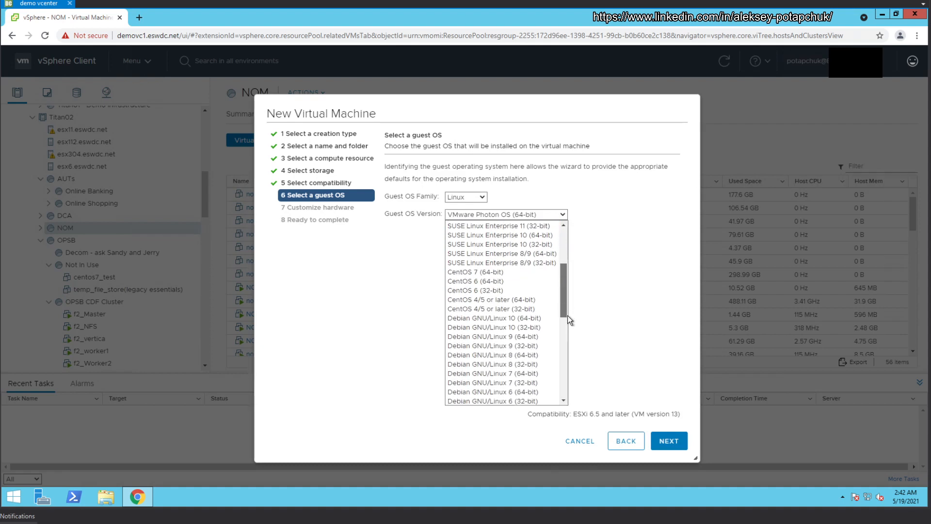
{"action": "left_click_drag", "start_coordinate": [568, 316], "coordinate": [571, 385]}
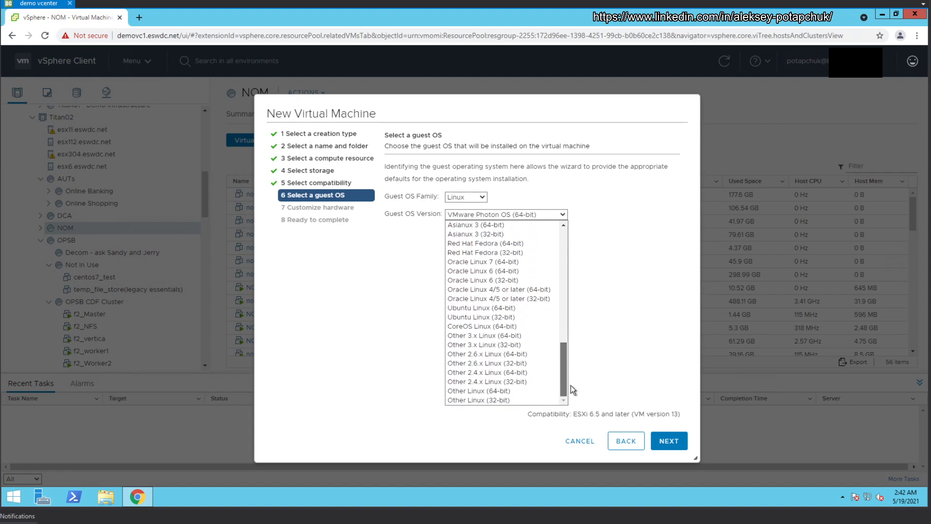
{"action": "left_click_drag", "start_coordinate": [569, 348], "coordinate": [563, 234]}
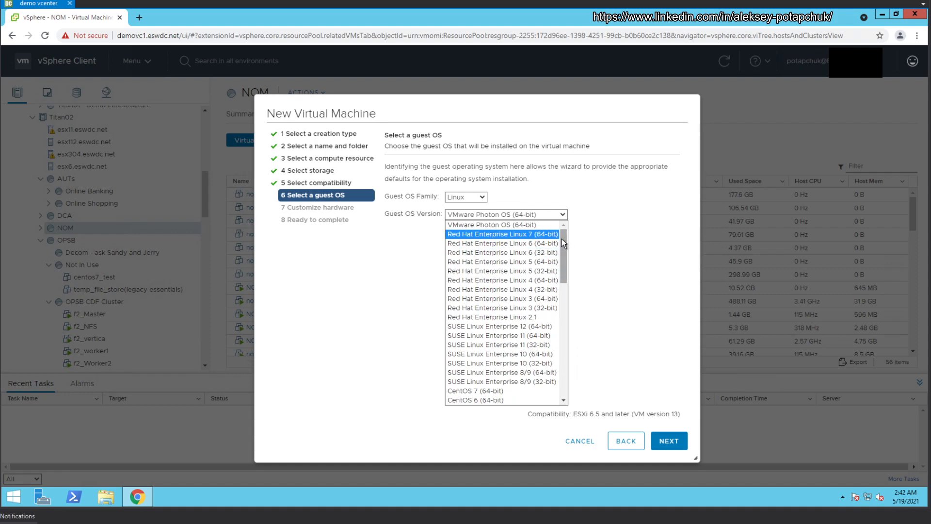
{"action": "left_click_drag", "start_coordinate": [562, 251], "coordinate": [558, 359]}
{"action": "scroll", "coordinate": [562, 328], "scroll_direction": "down", "scroll_amount": 2}
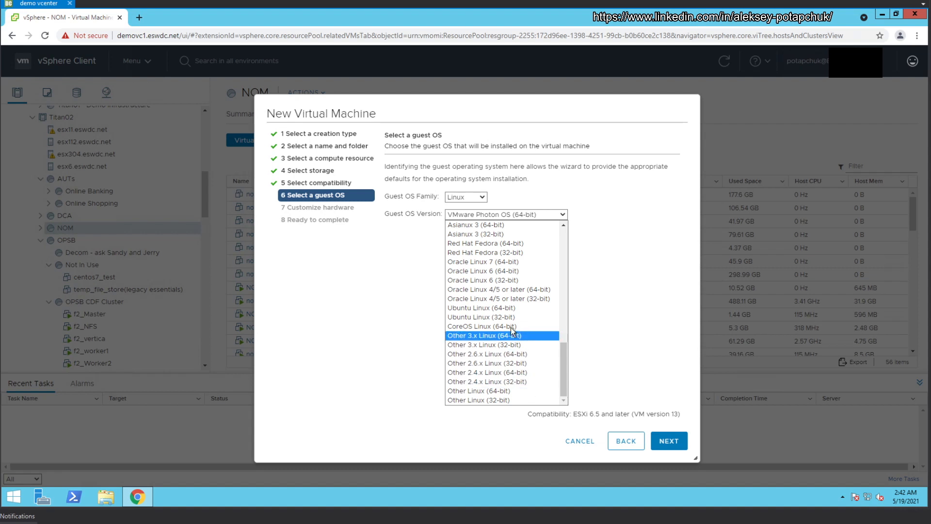
{"action": "left_click", "coordinate": [505, 391]}
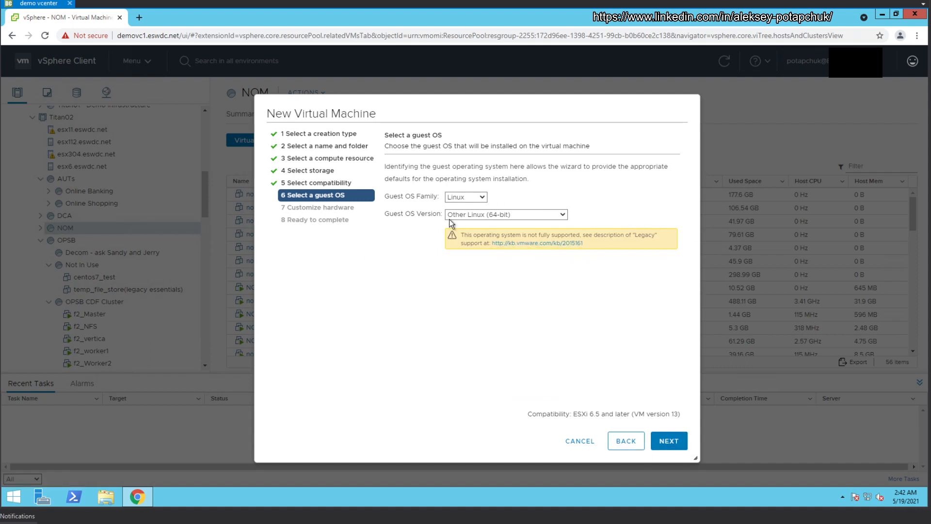
{"action": "left_click", "coordinate": [670, 440]}
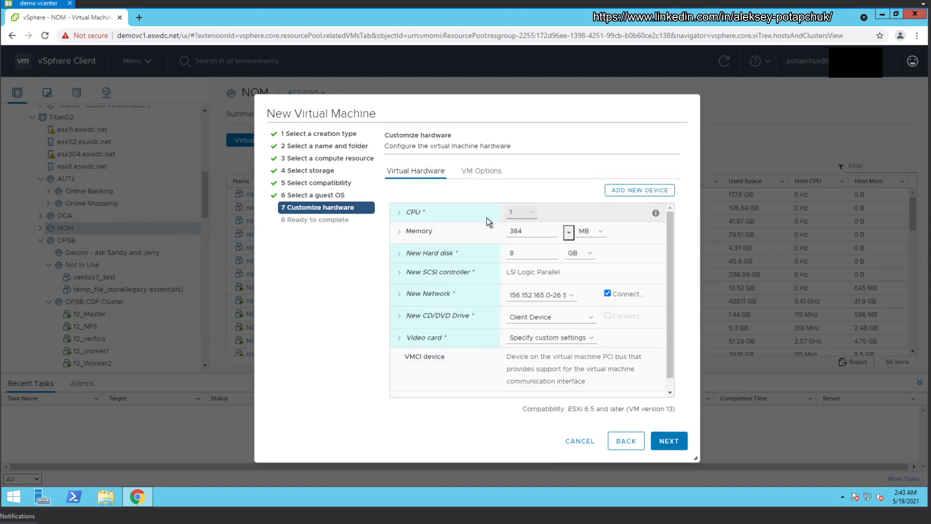
Step: Give the VM 2 CPUs, 2 GB memory and a 40 GB hard disk
{"action": "left_click", "coordinate": [517, 213]}
{"action": "left_click", "coordinate": [519, 233]}
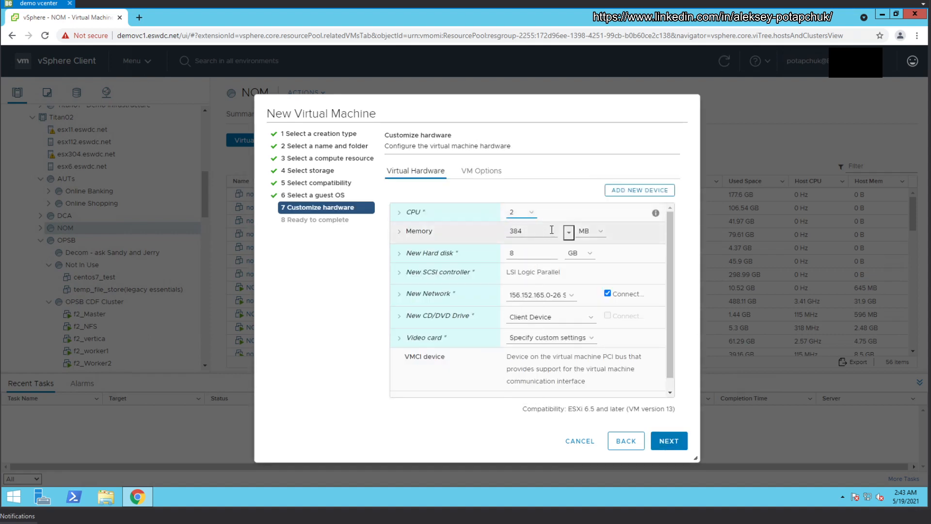
{"action": "double_click", "coordinate": [532, 232]}
{"action": "type", "text": "2"}
{"action": "left_click", "coordinate": [588, 232]}
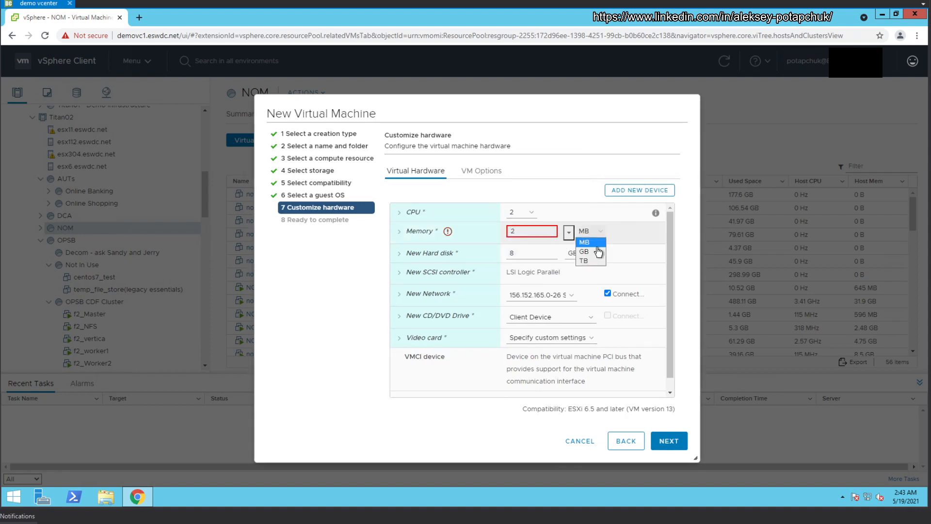
{"action": "left_click", "coordinate": [595, 250]}
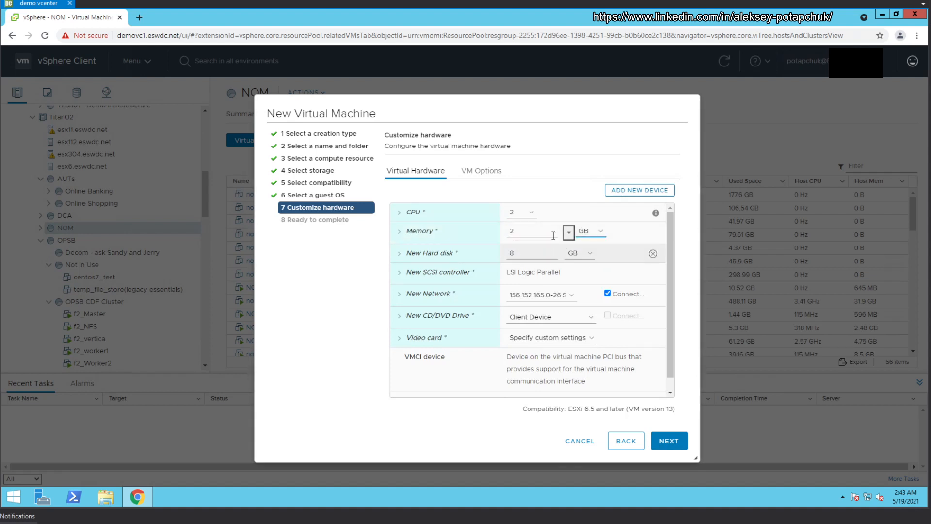
{"action": "key", "text": "Tab"}
{"action": "type", "text": "40"}
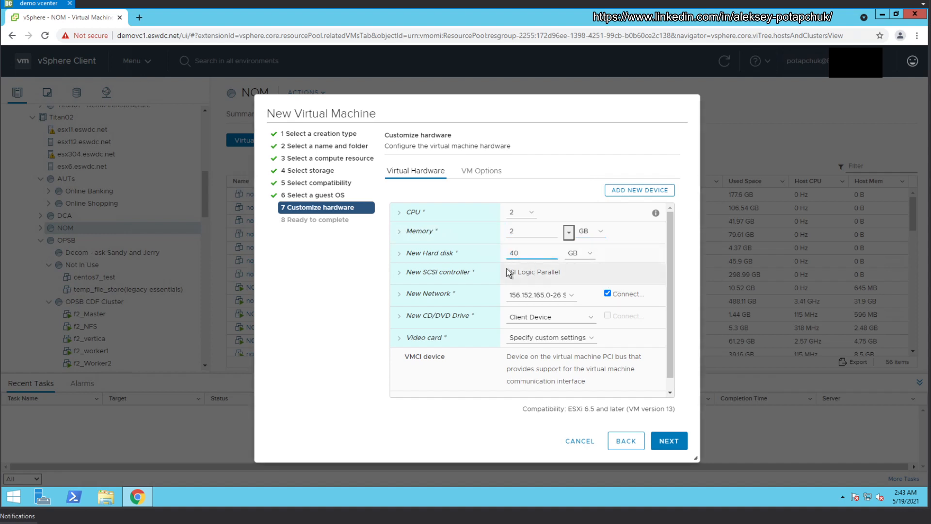
Step: Keep the new network adapter on the 156.152.165.0-26 Subnet network
{"action": "left_click", "coordinate": [572, 296]}
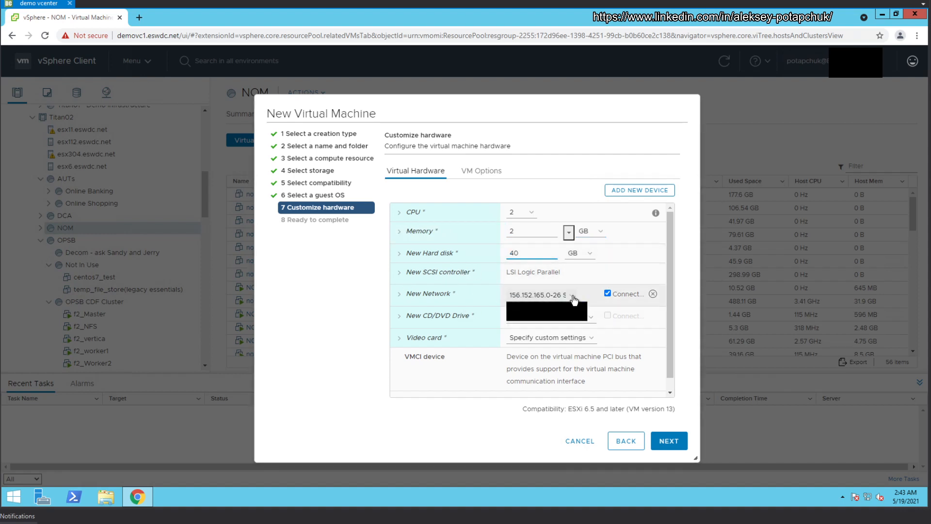
{"action": "left_click", "coordinate": [558, 306]}
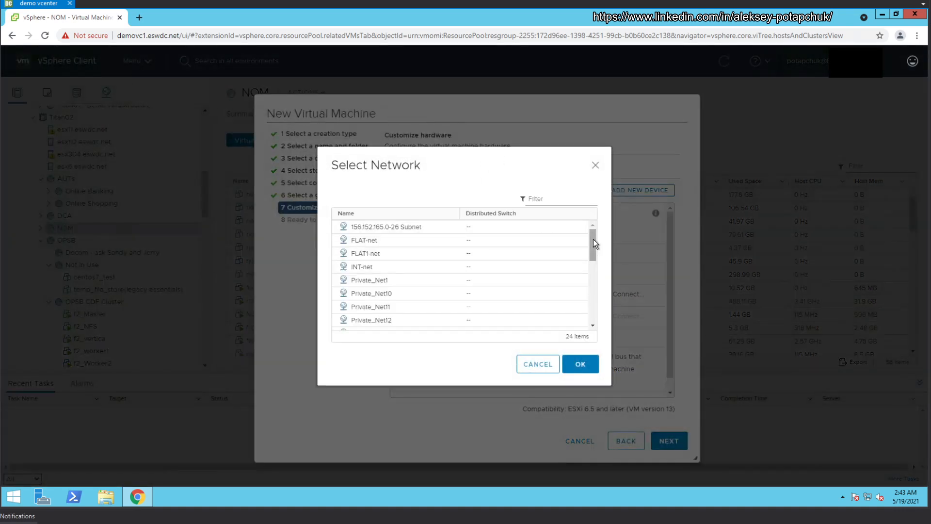
{"action": "left_click_drag", "start_coordinate": [593, 239], "coordinate": [584, 211]}
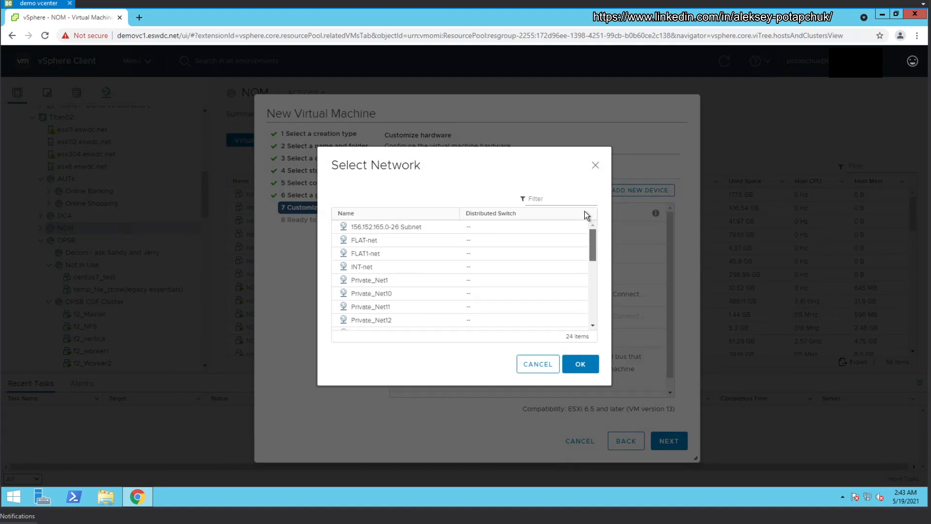
{"action": "left_click", "coordinate": [554, 366]}
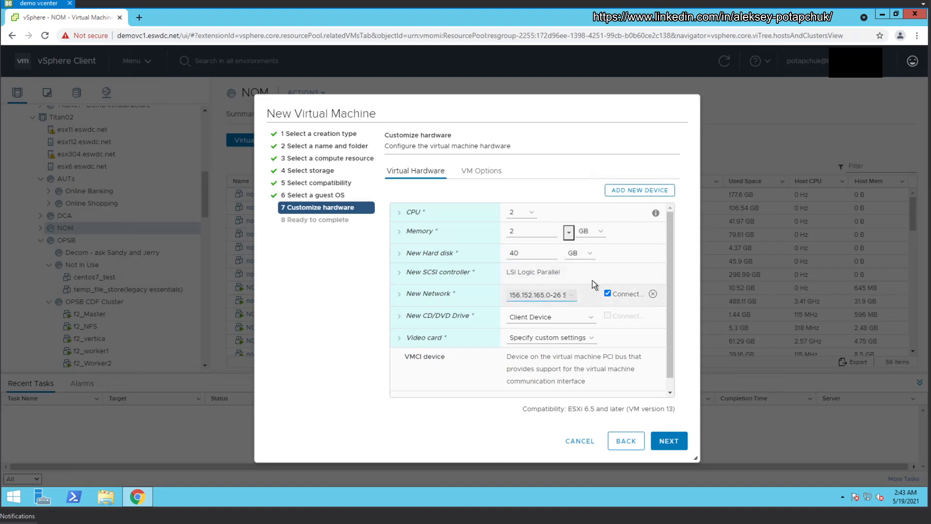
{"action": "left_click", "coordinate": [572, 296]}
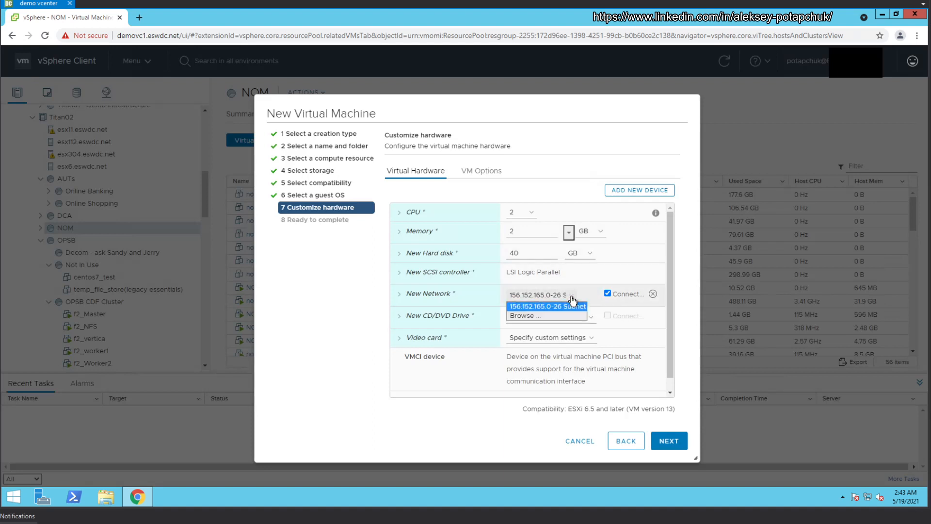
{"action": "left_click", "coordinate": [572, 297]}
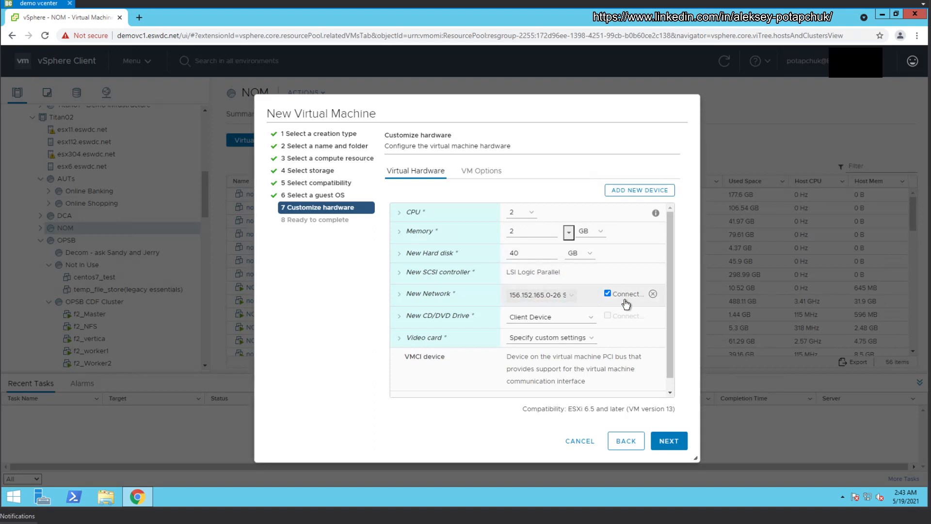
Step: Set the CD/DVD drive source to Client Device instead of a datastore ISO
{"action": "left_click", "coordinate": [585, 322]}
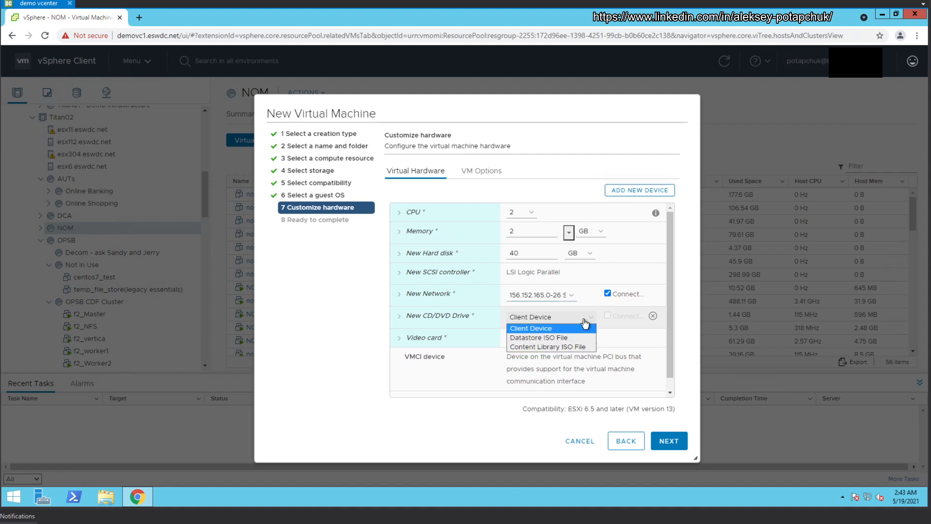
{"action": "left_click", "coordinate": [565, 342]}
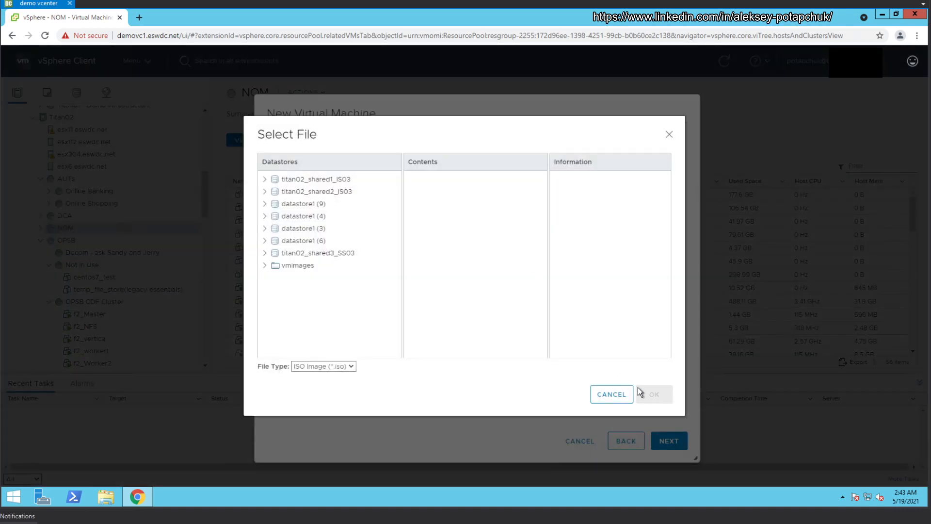
{"action": "left_click", "coordinate": [623, 395]}
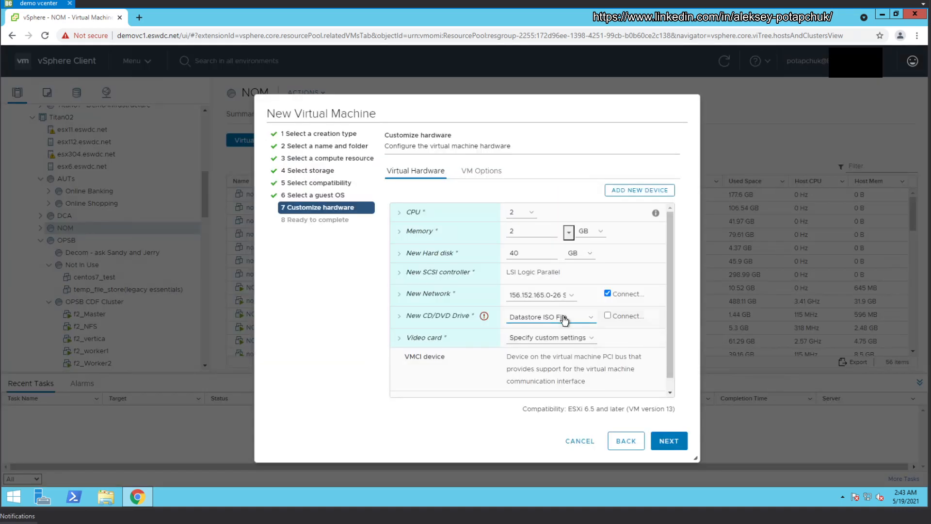
{"action": "left_click", "coordinate": [564, 321]}
{"action": "left_click", "coordinate": [540, 328]}
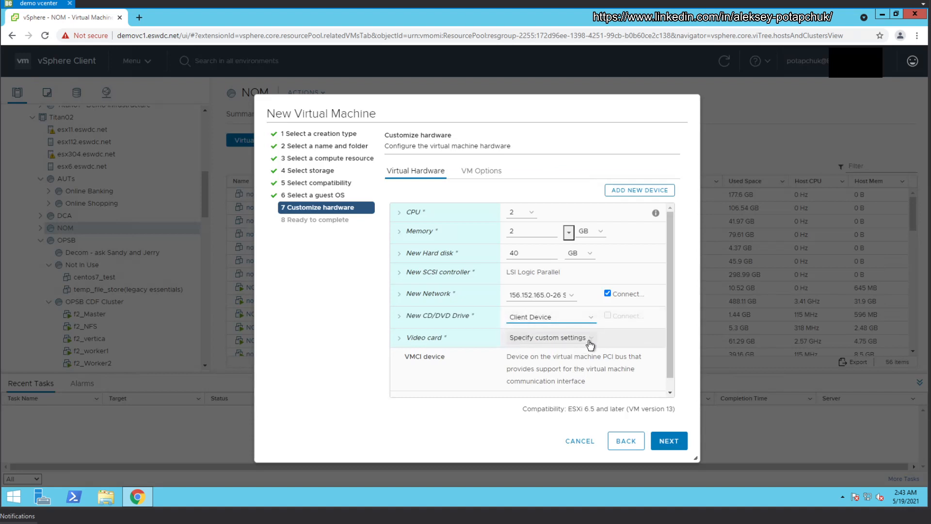
{"action": "scroll", "coordinate": [621, 335], "scroll_direction": "down", "scroll_amount": 1}
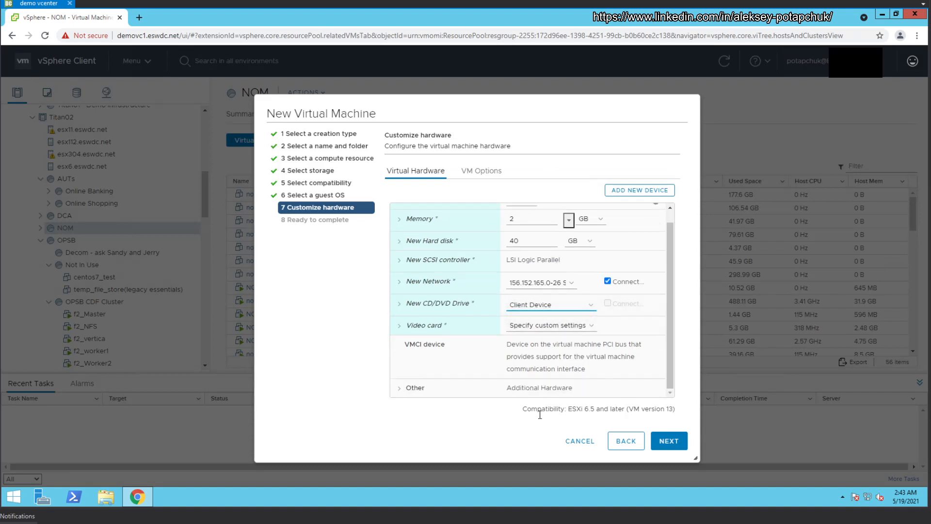
{"action": "left_click", "coordinate": [666, 439]}
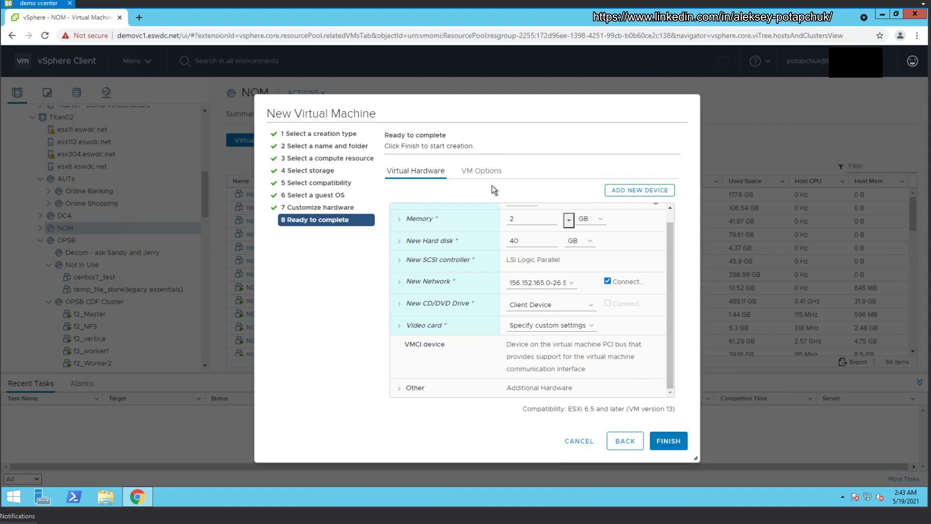
Step: Check the VM Options tab, then finish the wizard to create OPSB_Template_Centos8x_40GB
{"action": "left_click", "coordinate": [626, 441]}
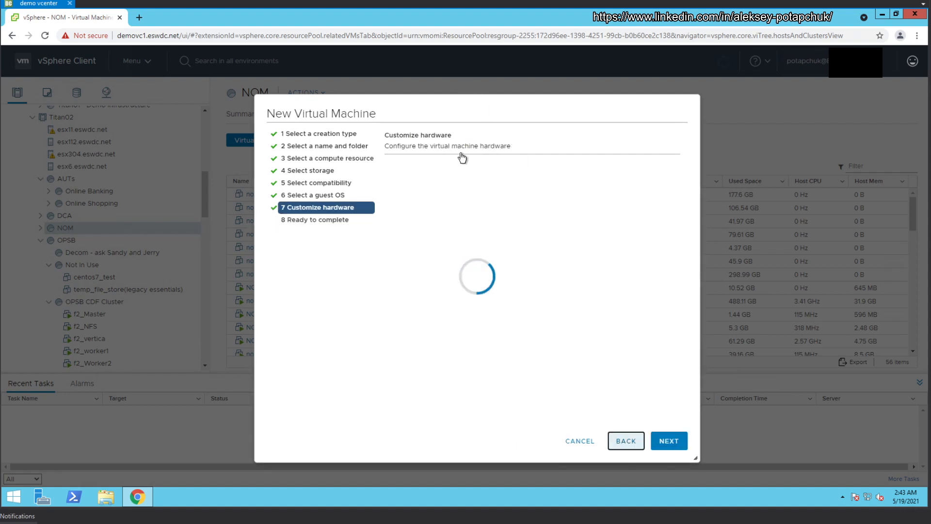
{"action": "left_click", "coordinate": [499, 170]}
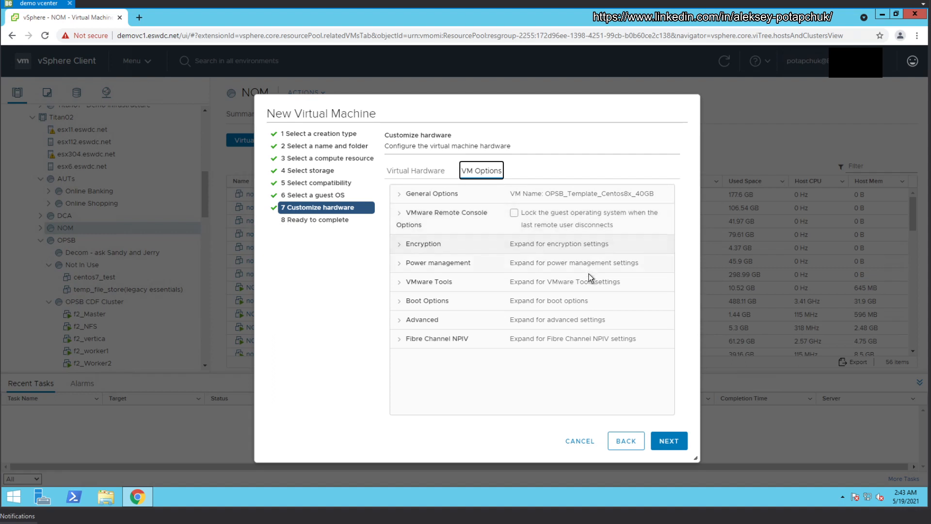
{"action": "left_click", "coordinate": [428, 176]}
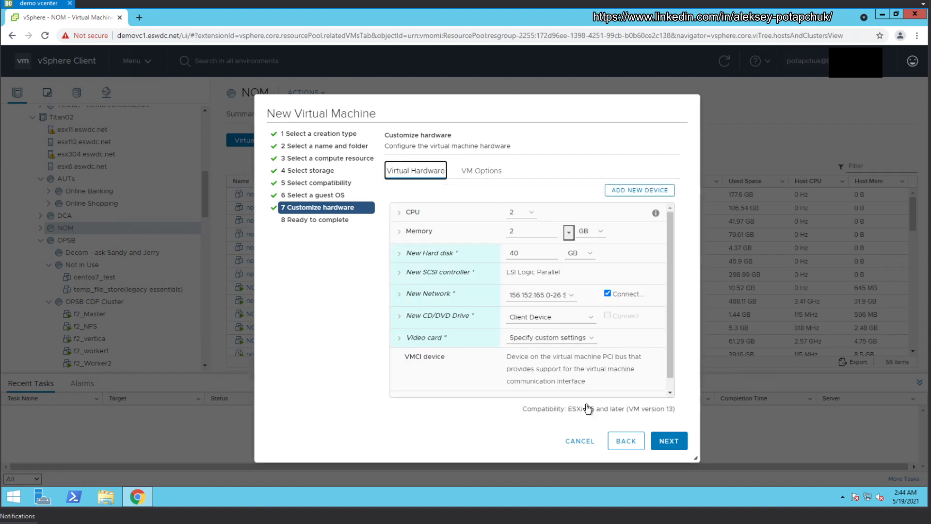
{"action": "left_click", "coordinate": [656, 442]}
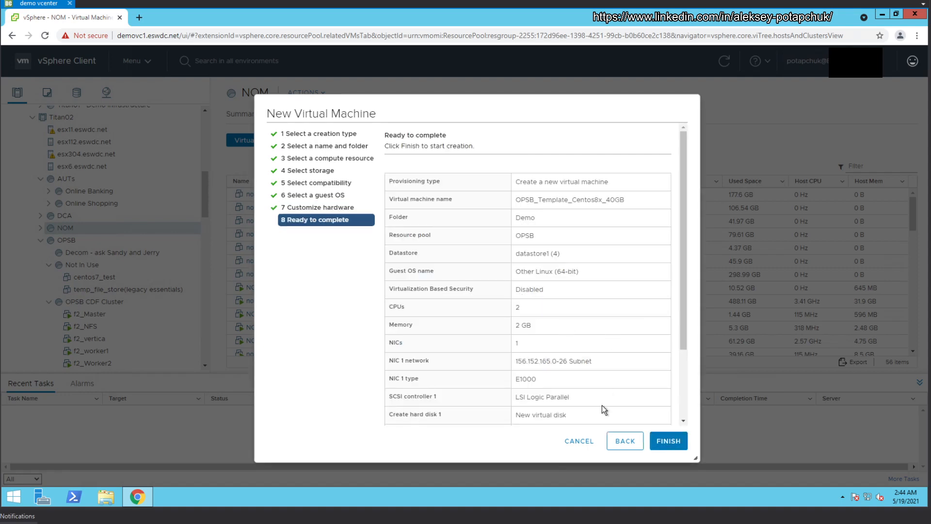
{"action": "left_click", "coordinate": [657, 442]}
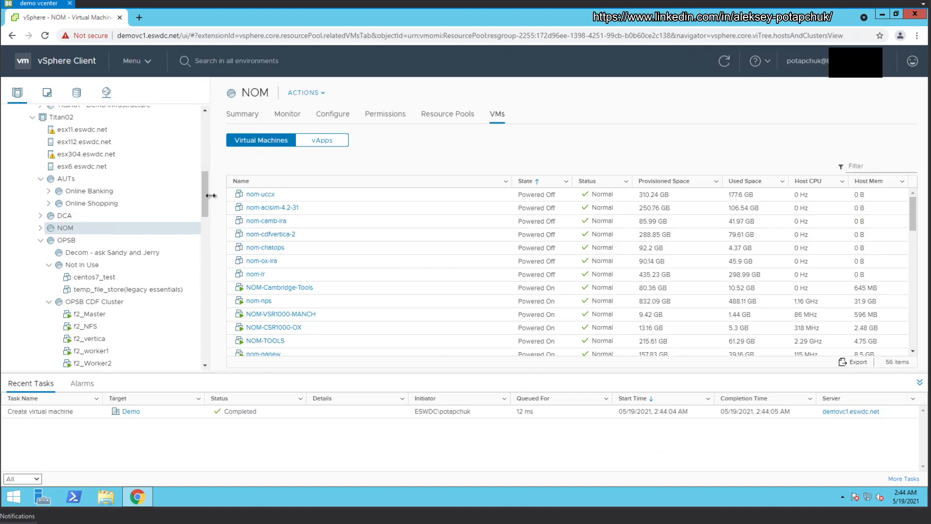
Step: Find OPSB_Template_Centos8x_40GB in the inventory and open its Edit Settings
{"action": "left_click", "coordinate": [94, 314]}
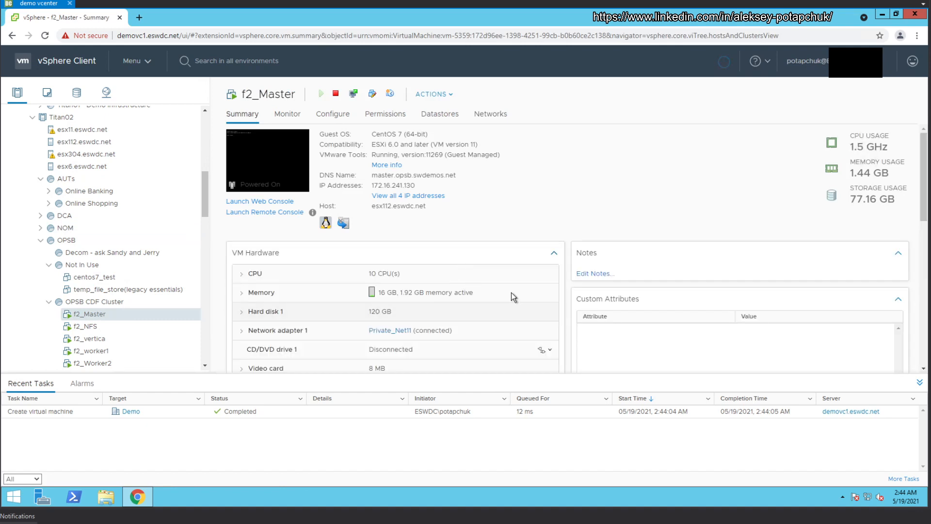
{"action": "scroll", "coordinate": [495, 281], "scroll_direction": "down", "scroll_amount": 3}
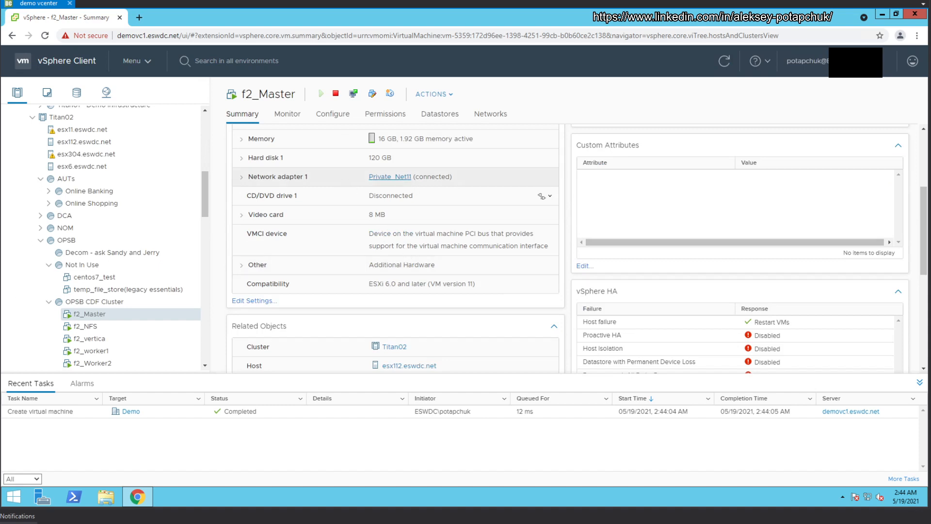
{"action": "left_click_drag", "start_coordinate": [205, 187], "coordinate": [206, 237]}
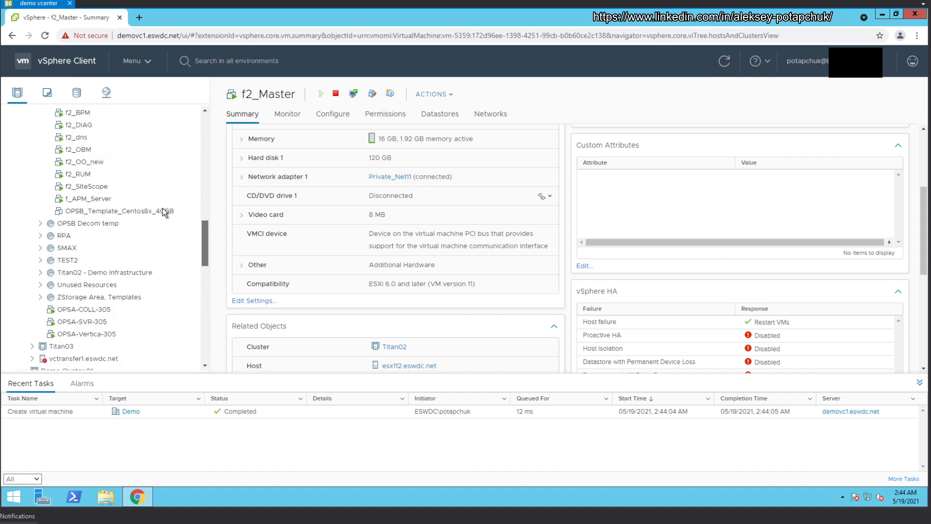
{"action": "left_click", "coordinate": [162, 209]}
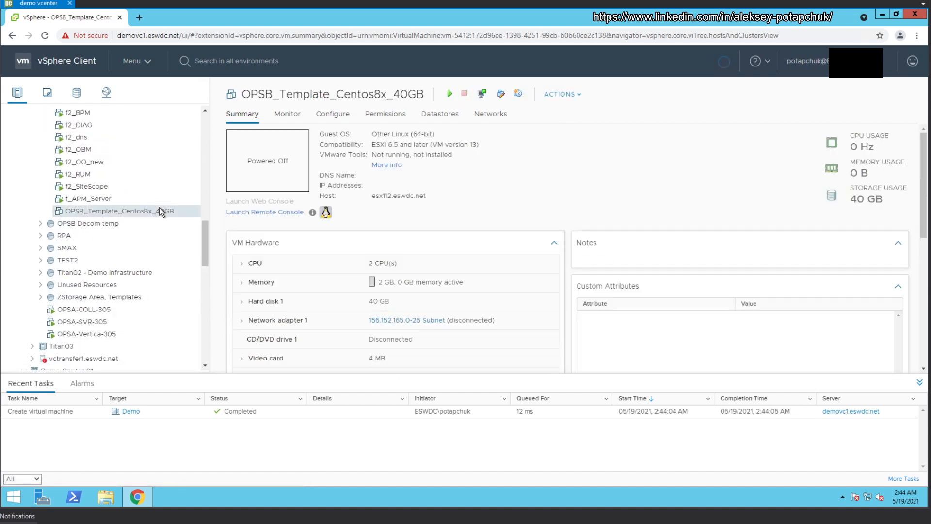
{"action": "right_click", "coordinate": [175, 207]}
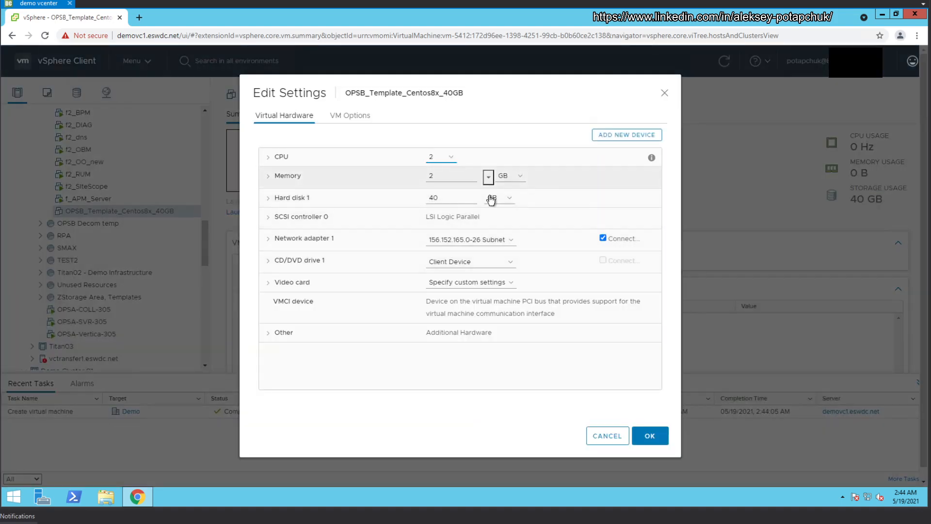
Step: Switch Network adapter 1 to Private_Net11 and save the VM settings
{"action": "left_click", "coordinate": [495, 241]}
{"action": "left_click", "coordinate": [460, 261]}
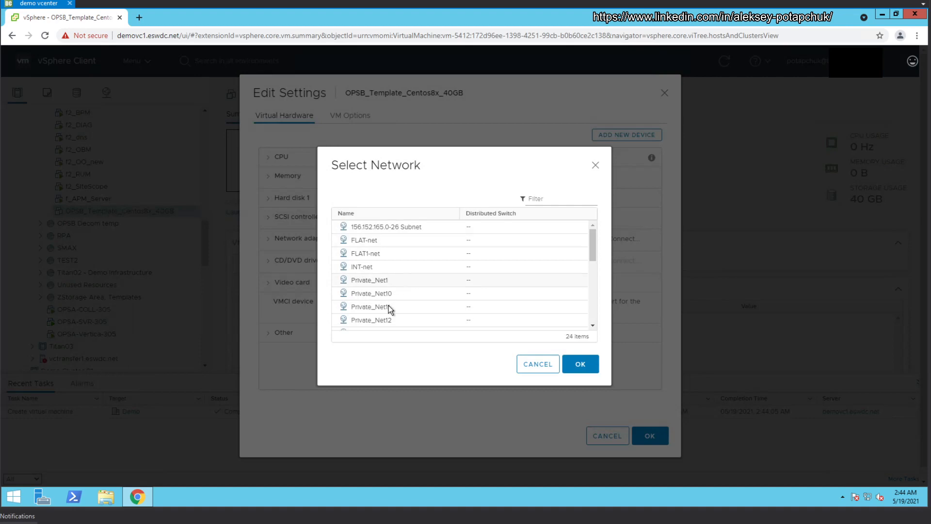
{"action": "left_click", "coordinate": [389, 305]}
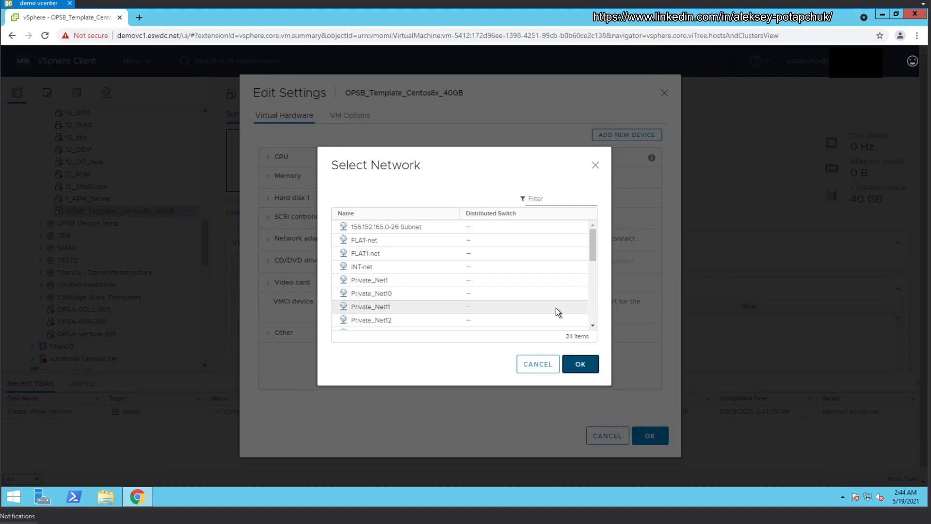
{"action": "left_click", "coordinate": [580, 363]}
{"action": "left_click", "coordinate": [650, 435]}
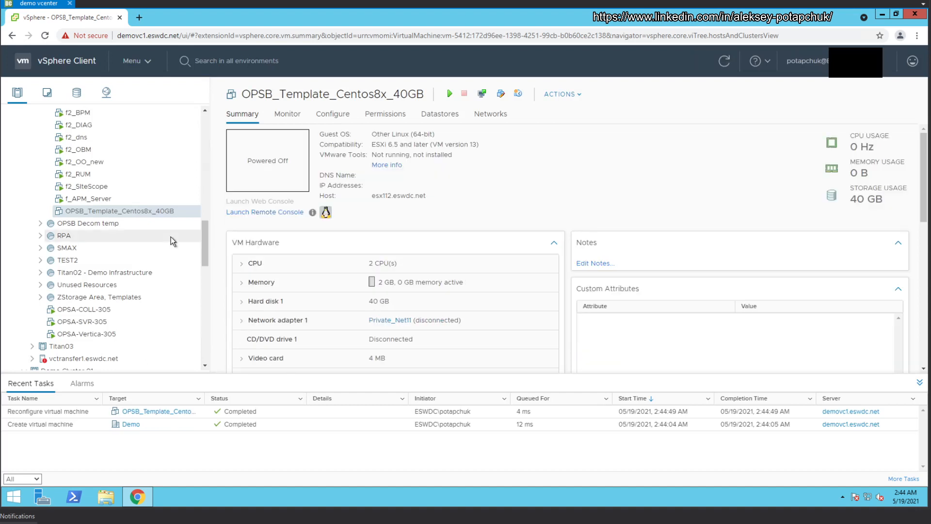
Step: Power on the template VM and launch it in VMware Remote Console
{"action": "left_click", "coordinate": [450, 94]}
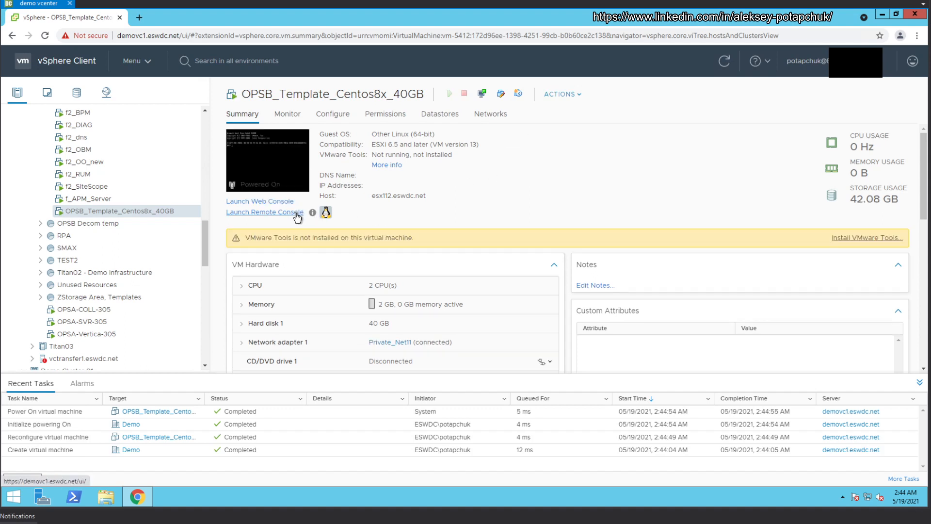
{"action": "left_click", "coordinate": [286, 212]}
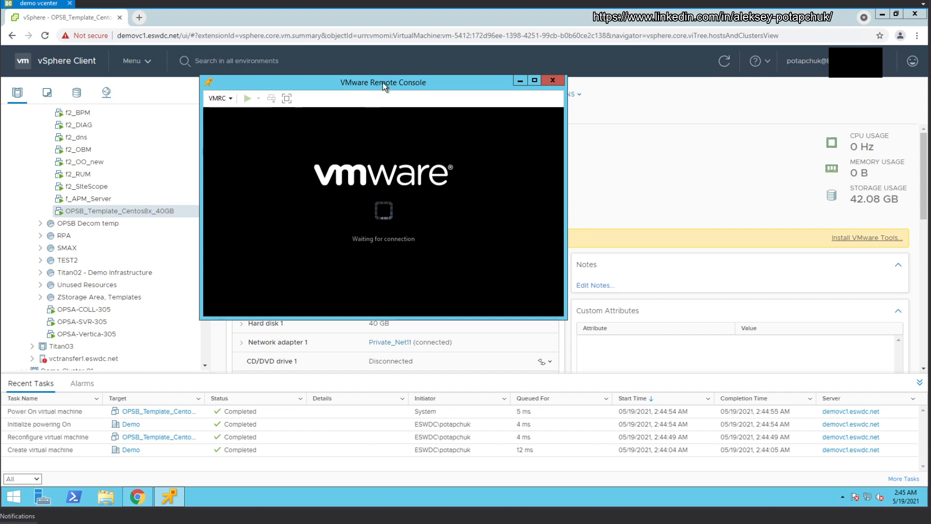
Step: Connect CD/DVD drive 1 to a disk image (ISO) file via the VMRC Removable Devices menu
{"action": "left_click_drag", "start_coordinate": [371, 56], "coordinate": [371, 56]}
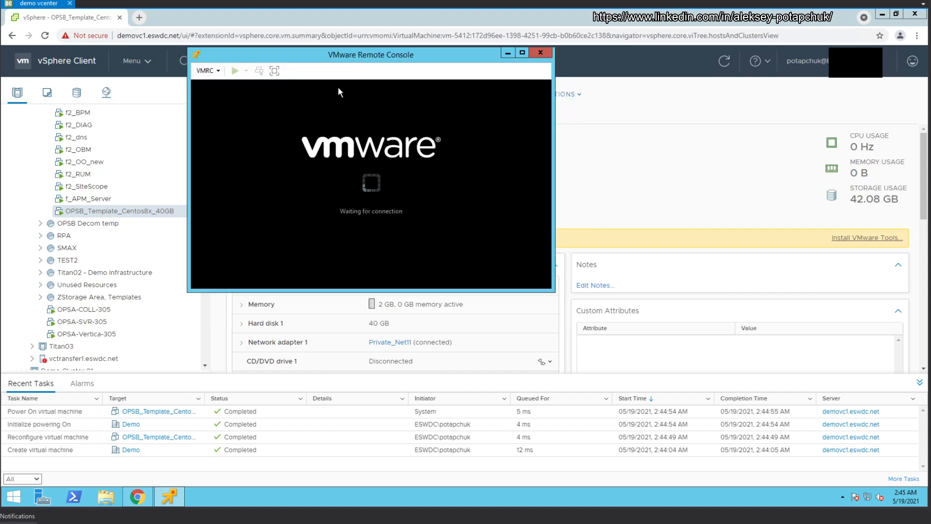
{"action": "left_click", "coordinate": [217, 71]}
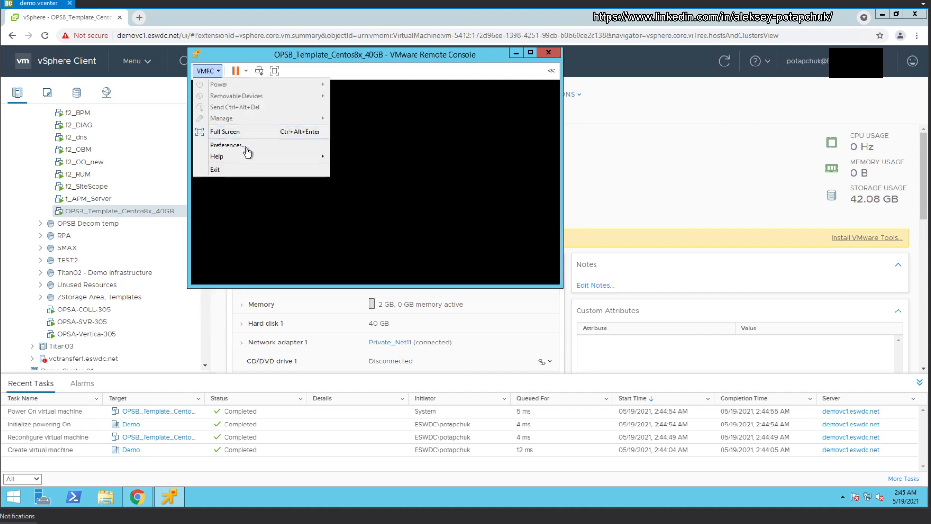
{"action": "left_click", "coordinate": [380, 102]}
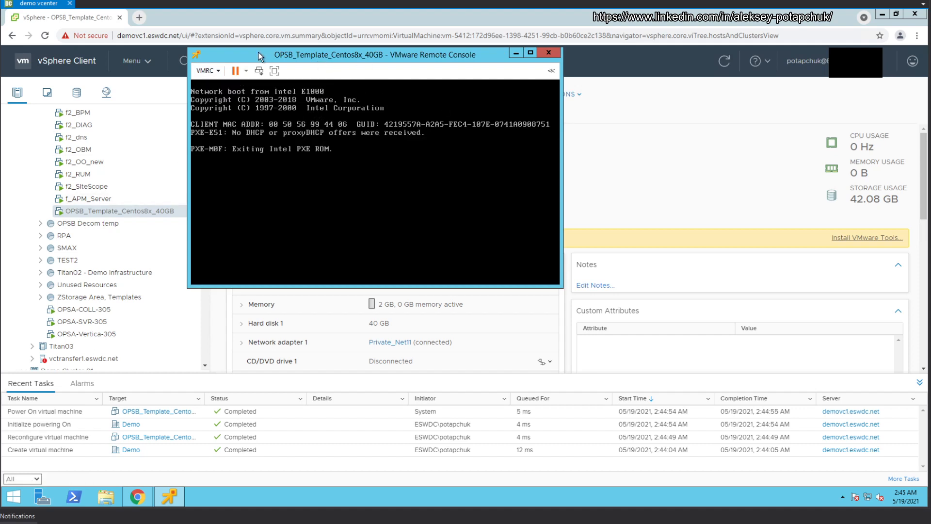
{"action": "left_click", "coordinate": [205, 71]}
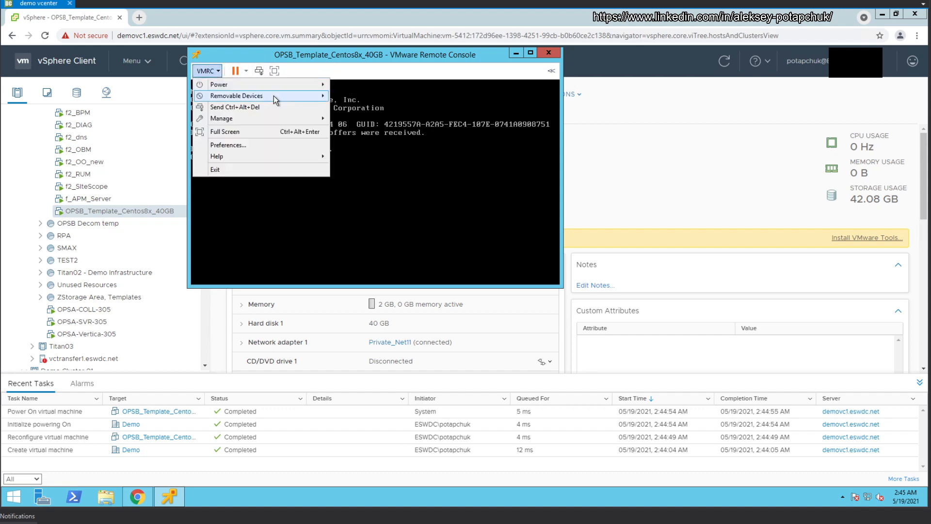
{"action": "mouse_move", "coordinate": [274, 99]}
{"action": "mouse_move", "coordinate": [412, 96]}
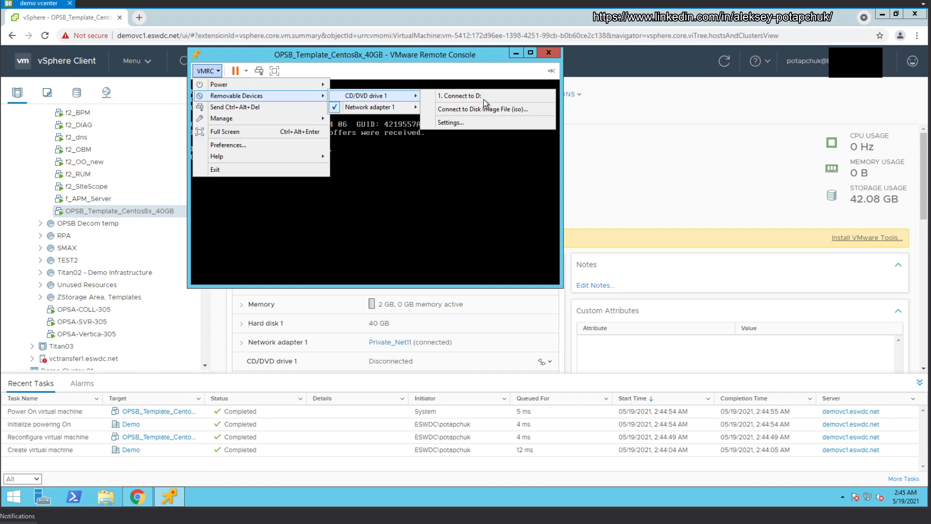
{"action": "left_click", "coordinate": [509, 109]}
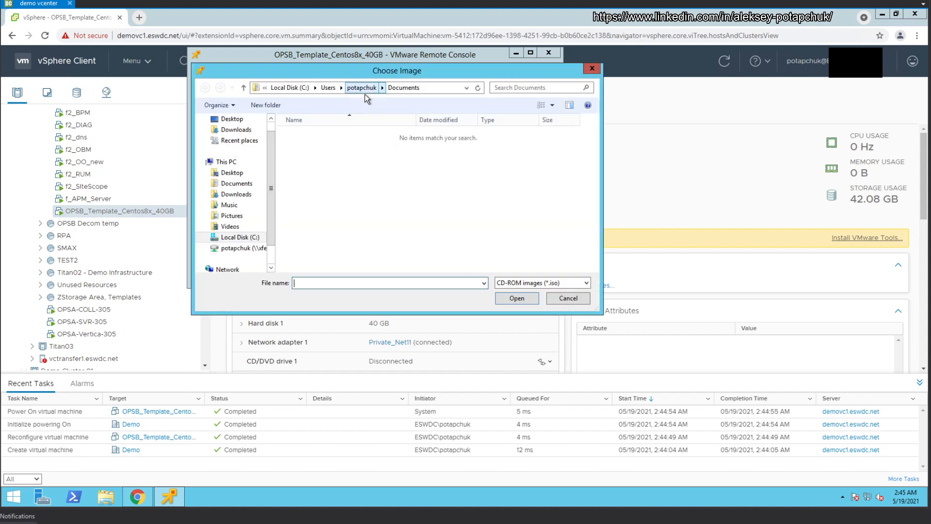
Step: Browse Downloads and the mapped Z: drive for the ISO, then open Chrome's menu
{"action": "left_click", "coordinate": [238, 130]}
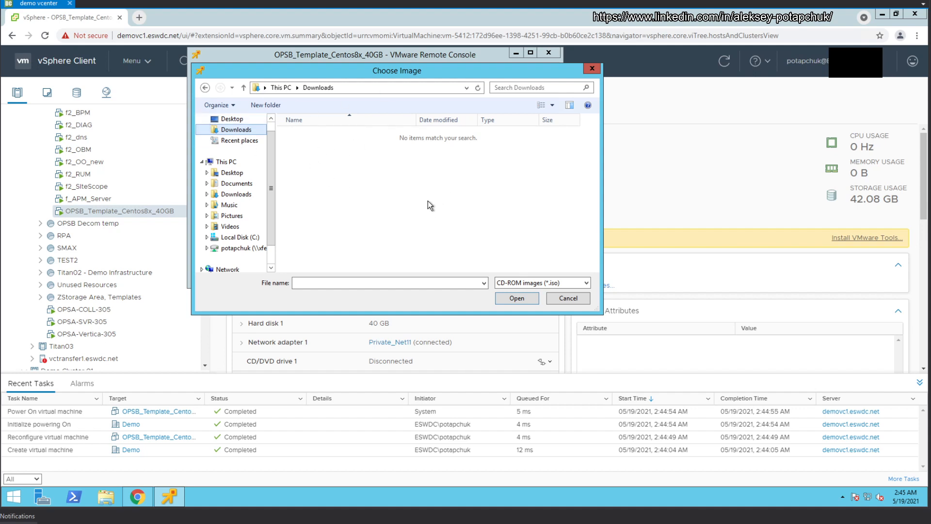
{"action": "left_click", "coordinate": [242, 248]}
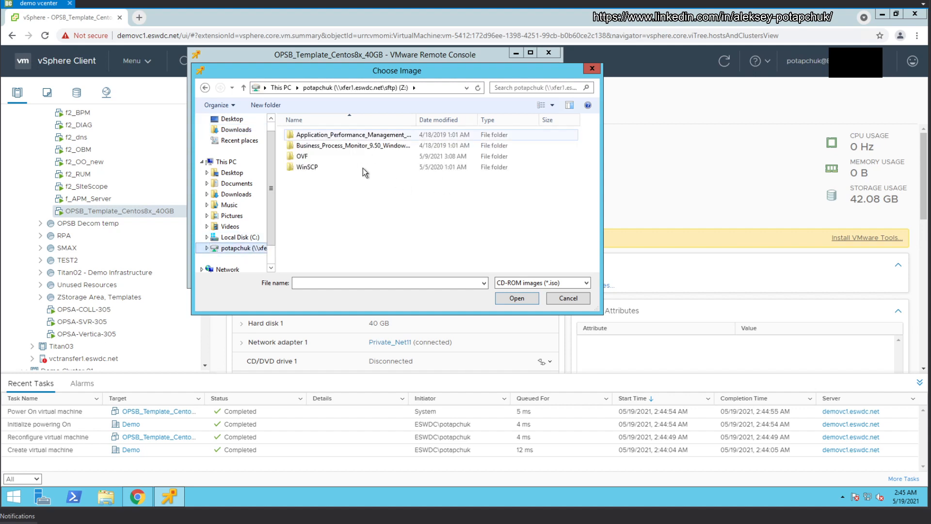
{"action": "left_click", "coordinate": [916, 36]}
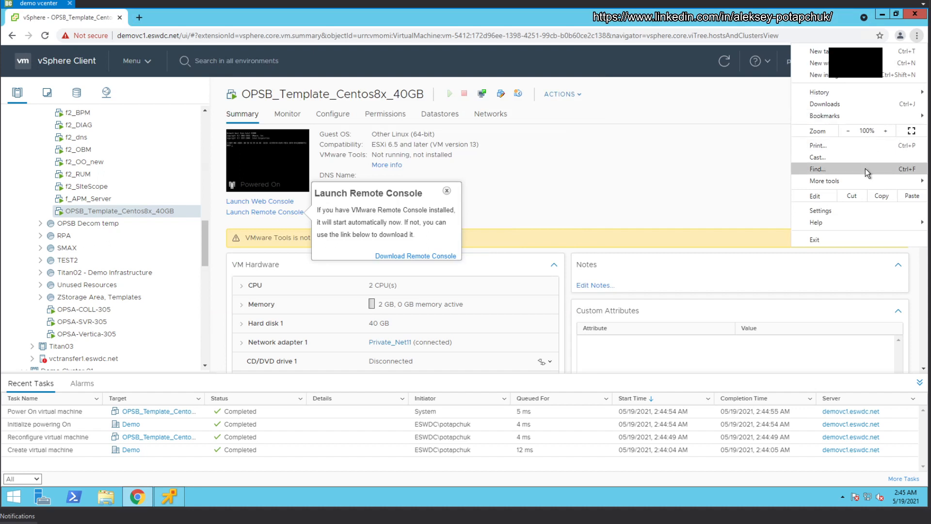
Step: Confirm via Chrome Downloads that the CentOS-8.3.2011-x86_64-dvd1 ISO is in the OVF folder, then return to Choose Image
{"action": "mouse_move", "coordinate": [892, 88]}
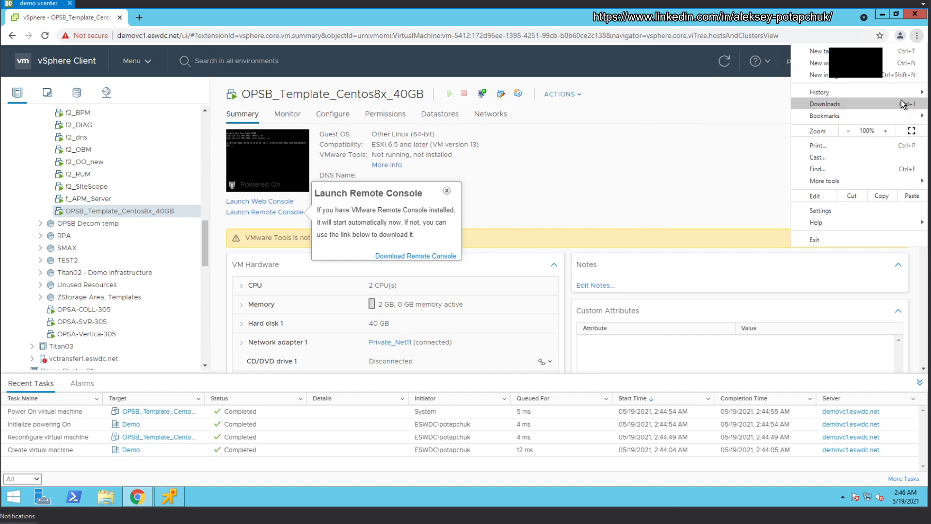
{"action": "left_click", "coordinate": [902, 102]}
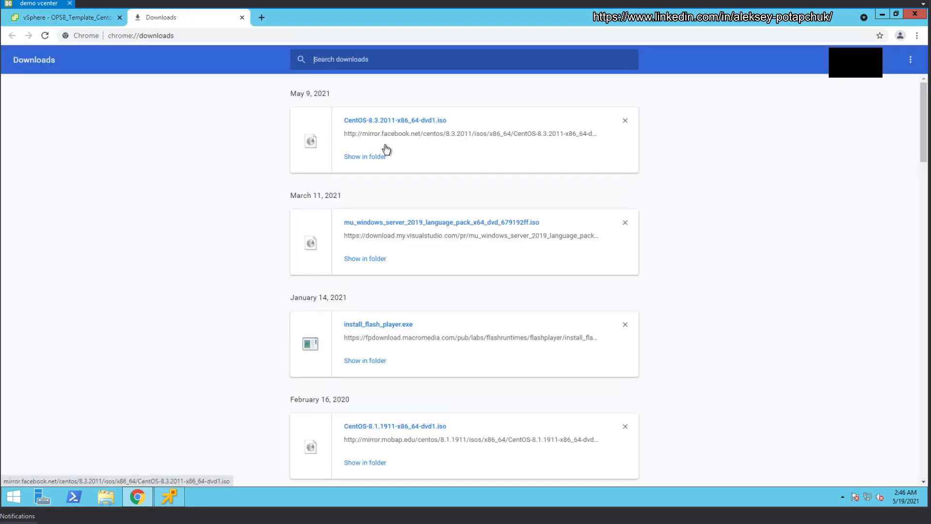
{"action": "left_click", "coordinate": [376, 157]}
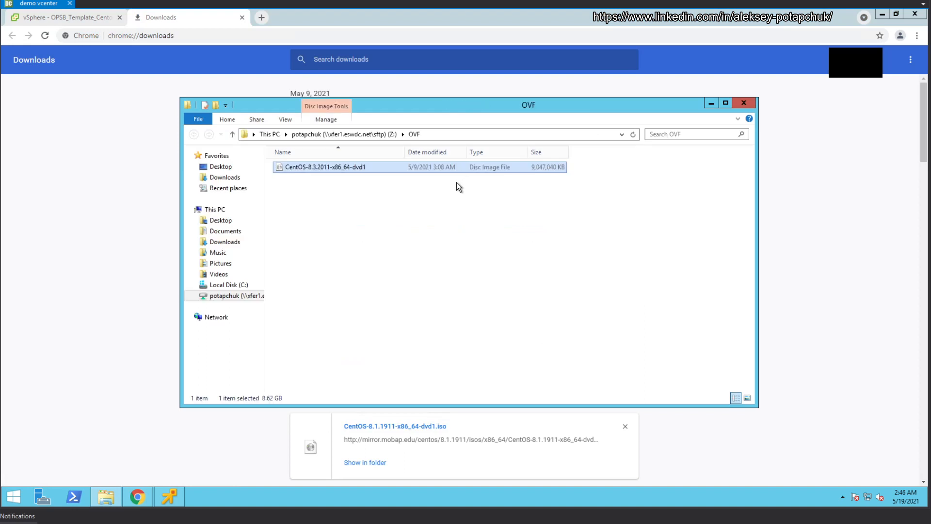
{"action": "left_click", "coordinate": [744, 103]}
{"action": "left_click", "coordinate": [174, 490]}
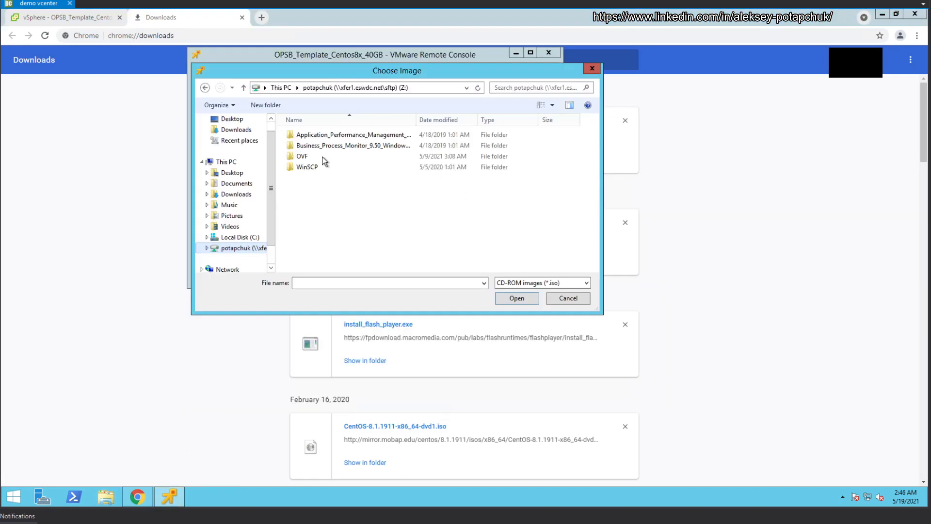
Step: Attach the CentOS-8.3.2011 ISO from the OVF folder to the VM
{"action": "left_click", "coordinate": [301, 159]}
{"action": "left_click", "coordinate": [322, 139]}
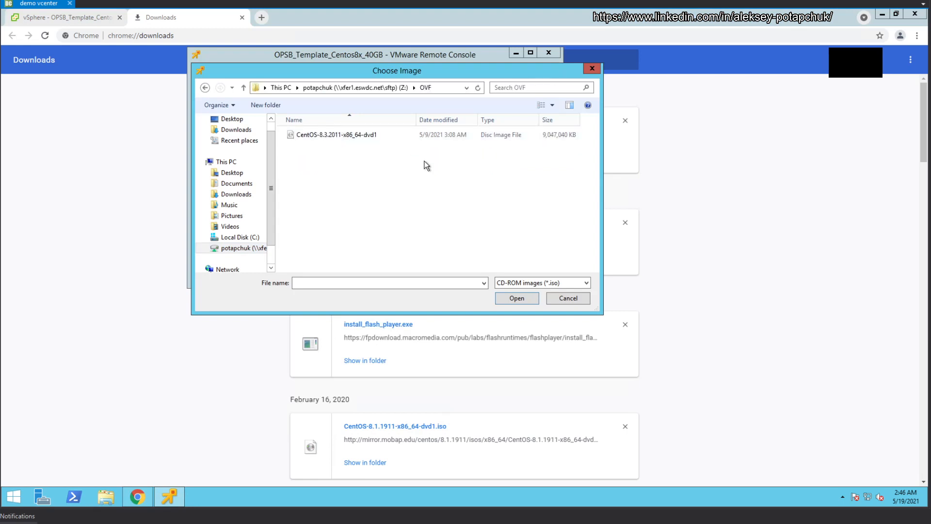
{"action": "left_click", "coordinate": [516, 298]}
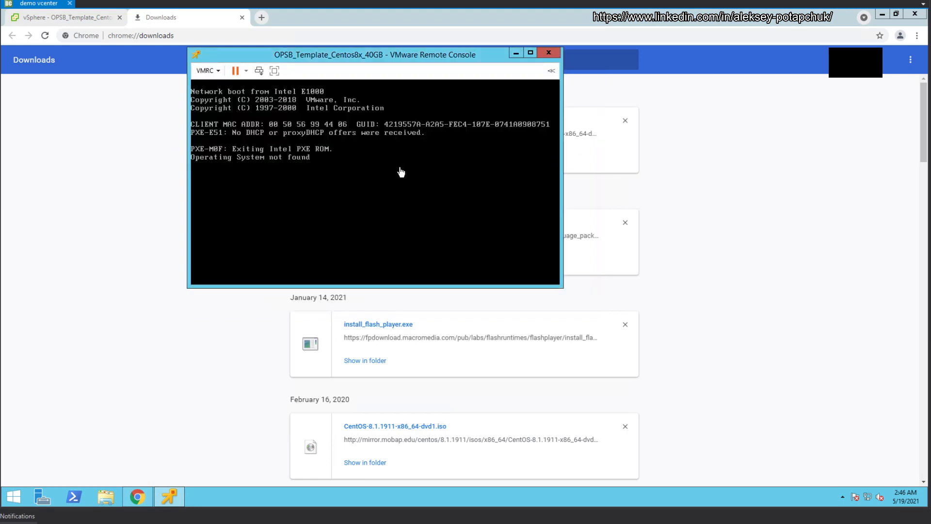
Step: Restart the guest so it boots from the attached ISO
{"action": "left_click", "coordinate": [217, 72]}
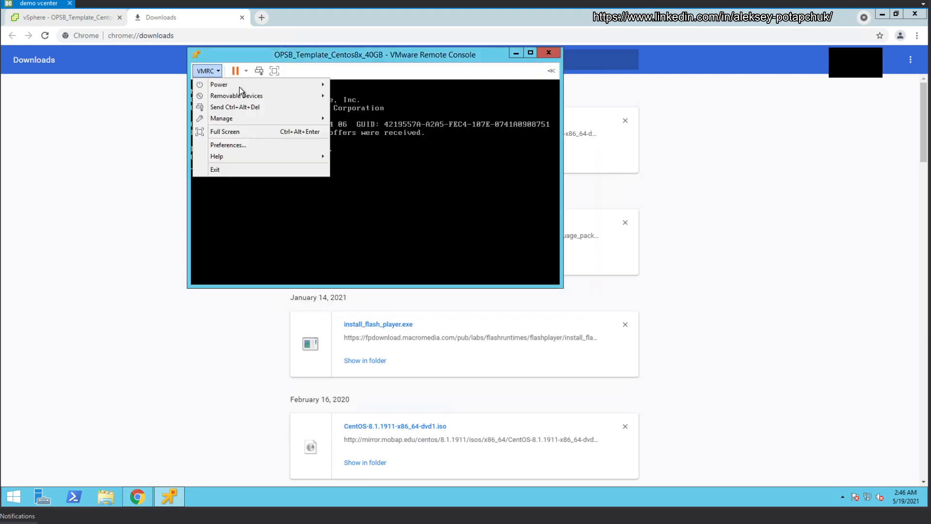
{"action": "mouse_move", "coordinate": [240, 86]}
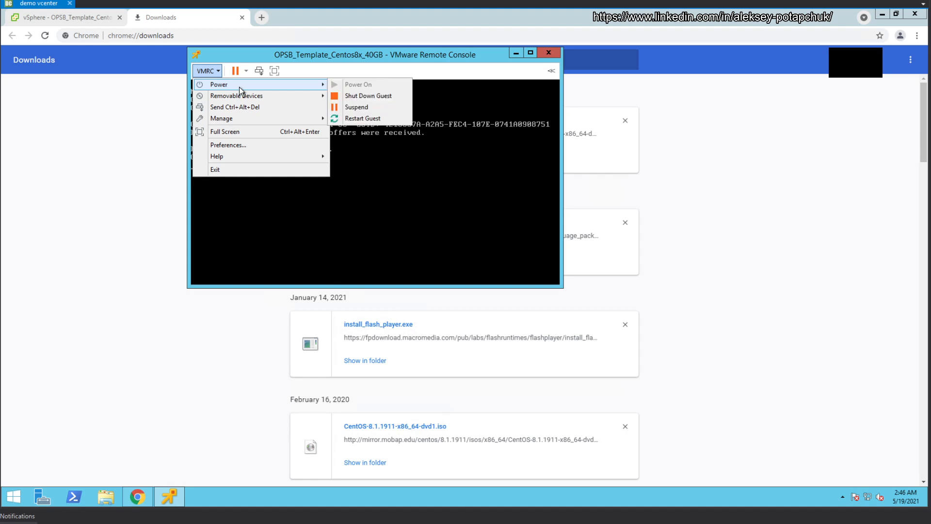
{"action": "left_click", "coordinate": [369, 118]}
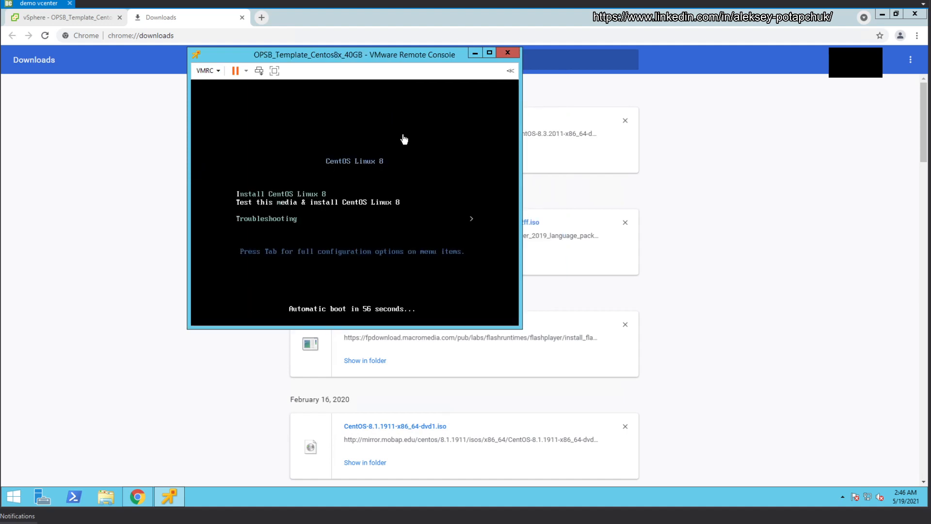
Step: Stop the boot countdown and boot the Install CentOS Linux 8 menu entry
{"action": "left_click", "coordinate": [404, 139]}
{"action": "key", "text": "Down"}
{"action": "key", "text": "Up"}
{"action": "key", "text": "Up"}
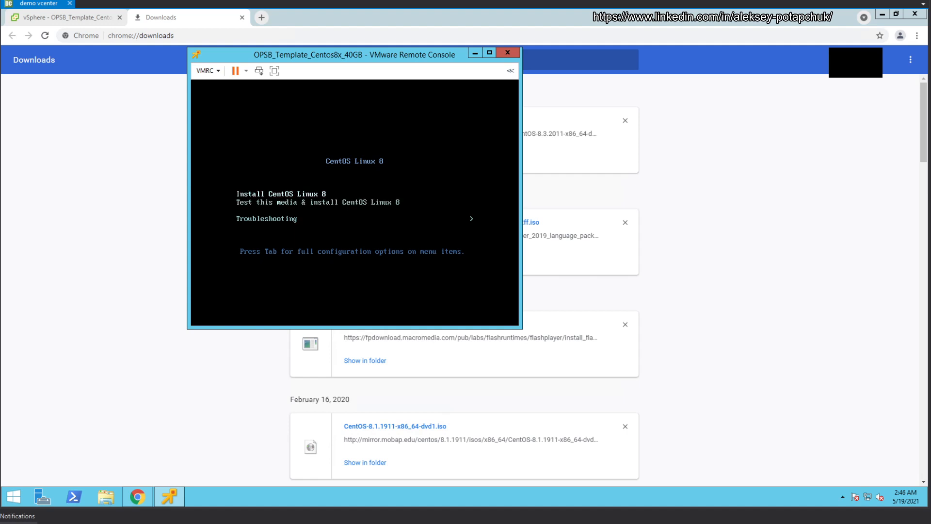
{"action": "key", "text": "Return"}
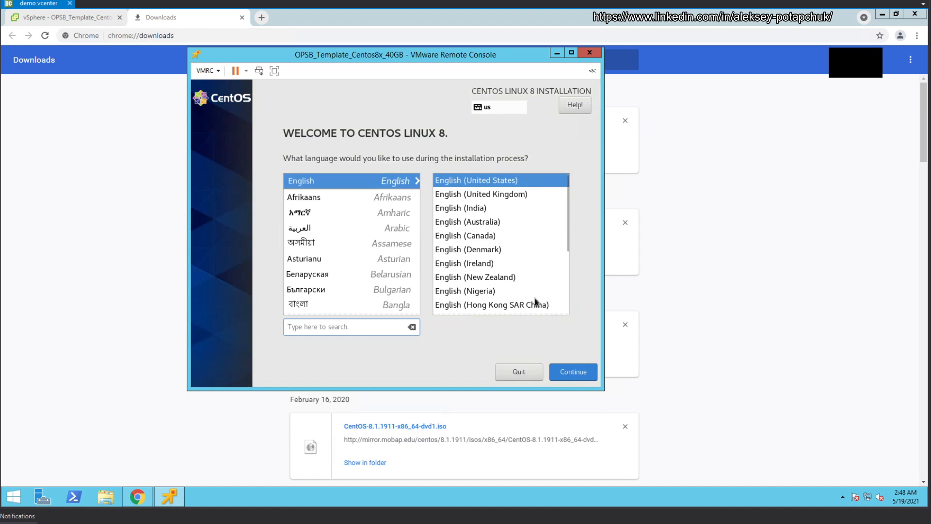
Step: Accept English as the installer language and pick Ireland (Dublin) on the time zone map
{"action": "left_click", "coordinate": [573, 372]}
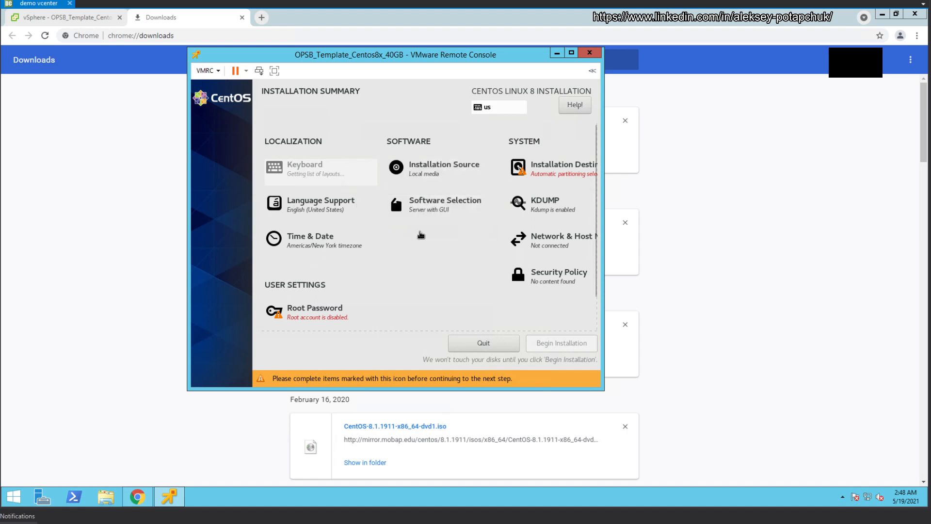
{"action": "left_click", "coordinate": [360, 238]}
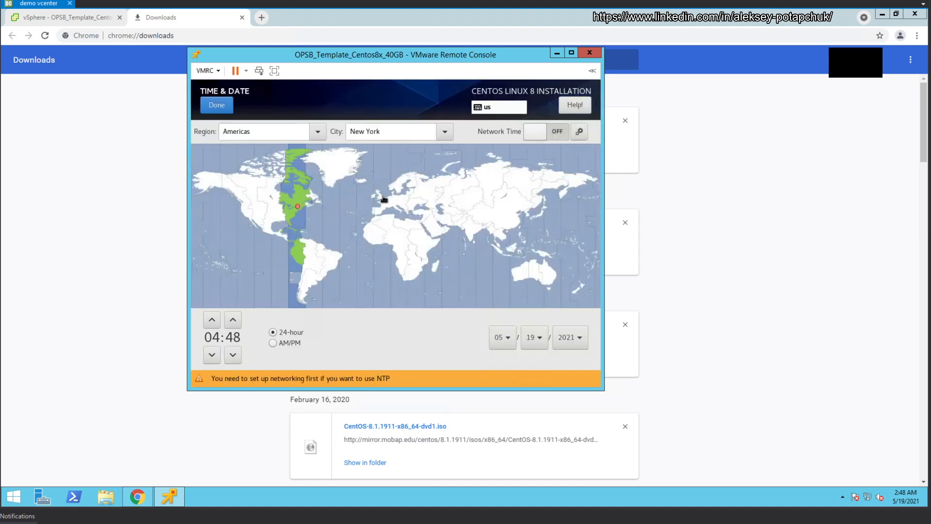
{"action": "left_click", "coordinate": [370, 204]}
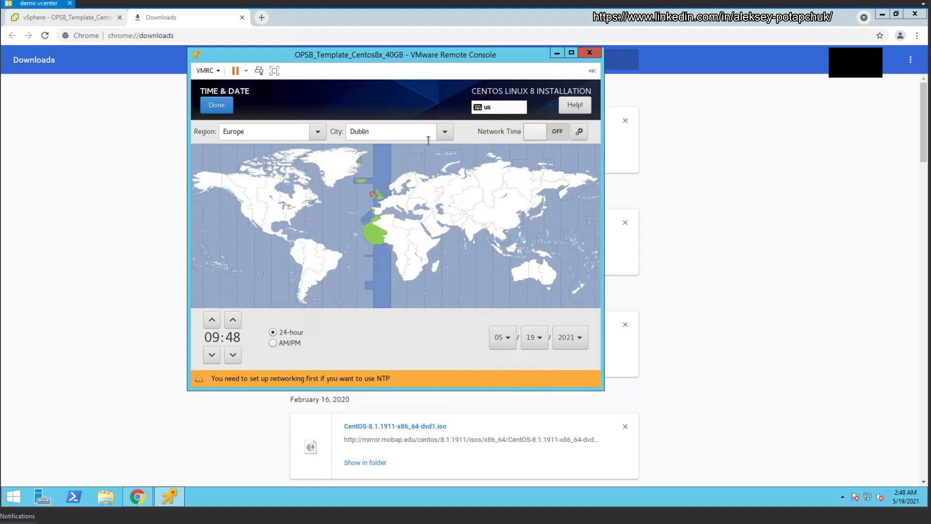
{"action": "left_click", "coordinate": [446, 132]}
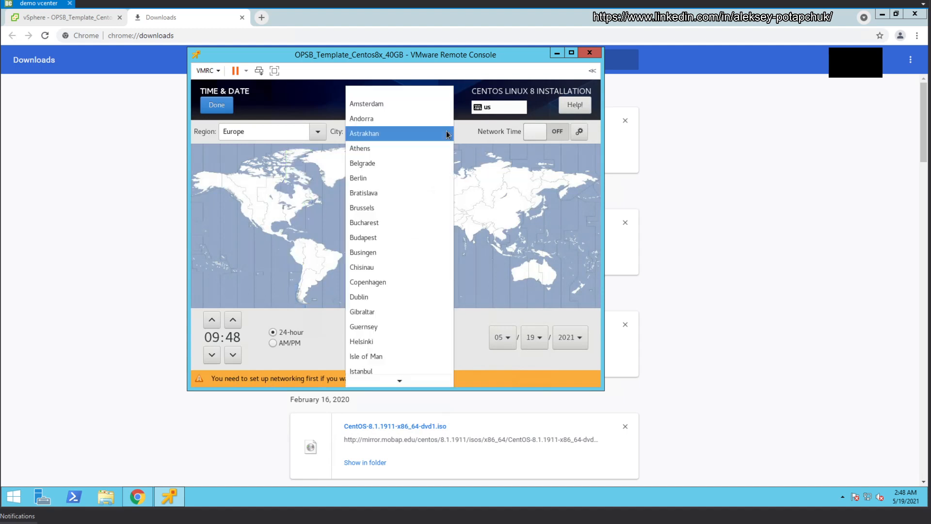
{"action": "scroll", "coordinate": [420, 300], "scroll_direction": "down", "scroll_amount": 2}
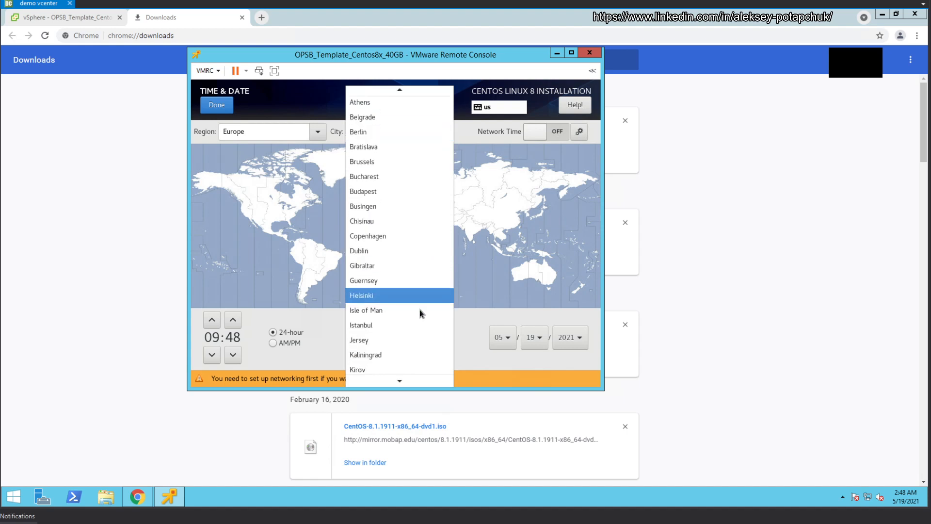
{"action": "scroll", "coordinate": [421, 315], "scroll_direction": "down", "scroll_amount": 6}
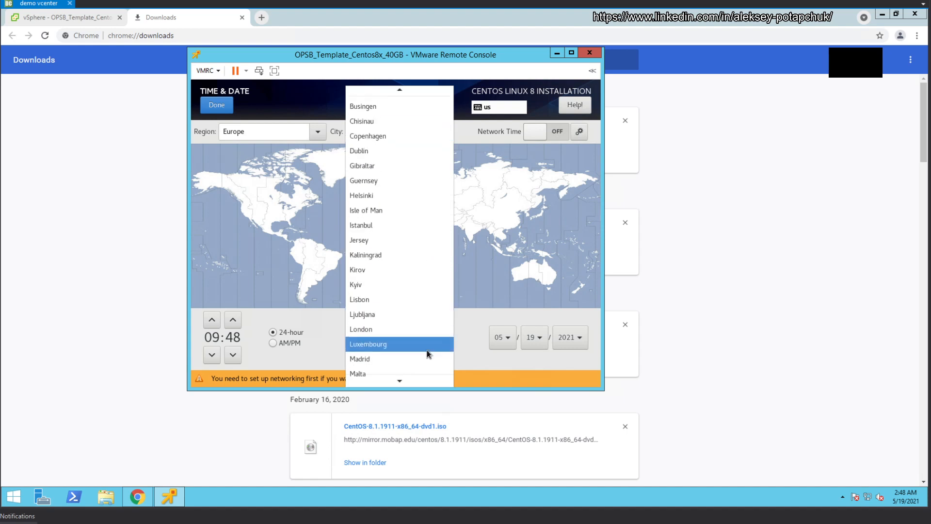
{"action": "scroll", "coordinate": [426, 350], "scroll_direction": "down", "scroll_amount": 10}
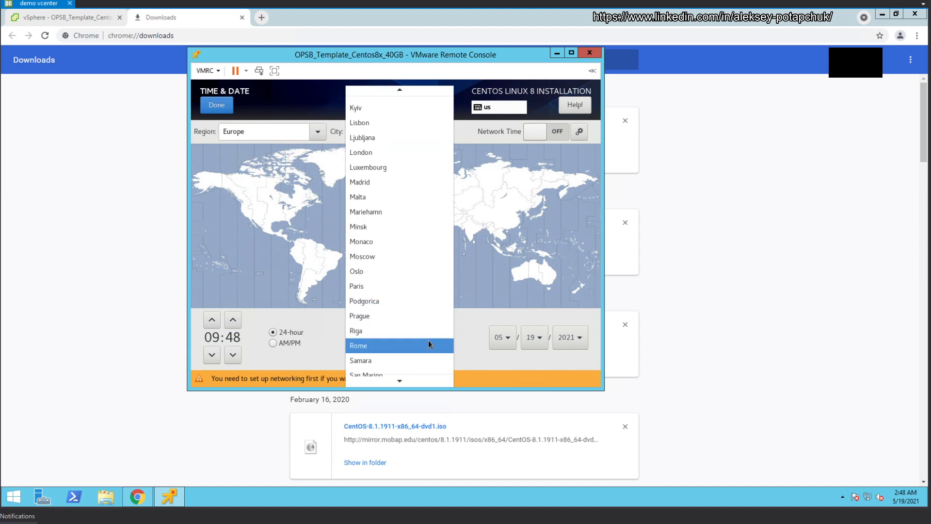
{"action": "scroll", "coordinate": [429, 344], "scroll_direction": "down", "scroll_amount": 6}
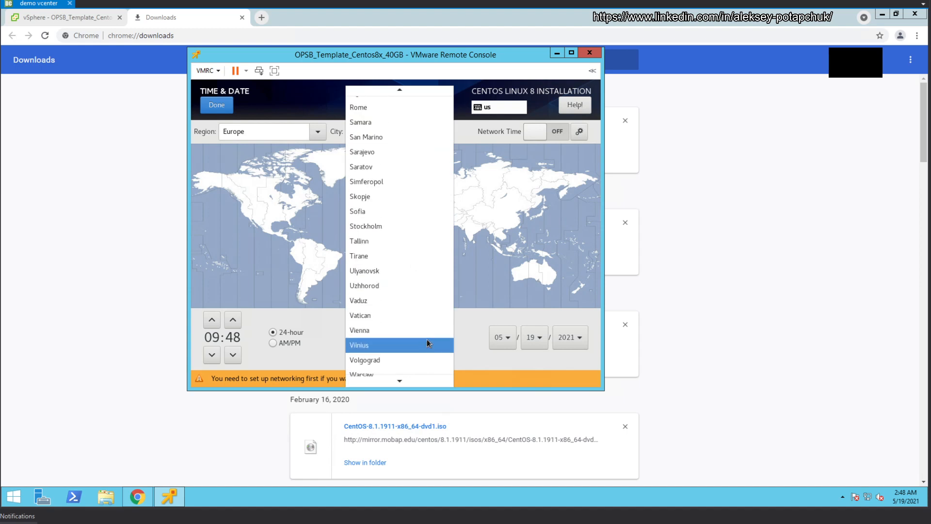
{"action": "scroll", "coordinate": [427, 339], "scroll_direction": "down", "scroll_amount": 3}
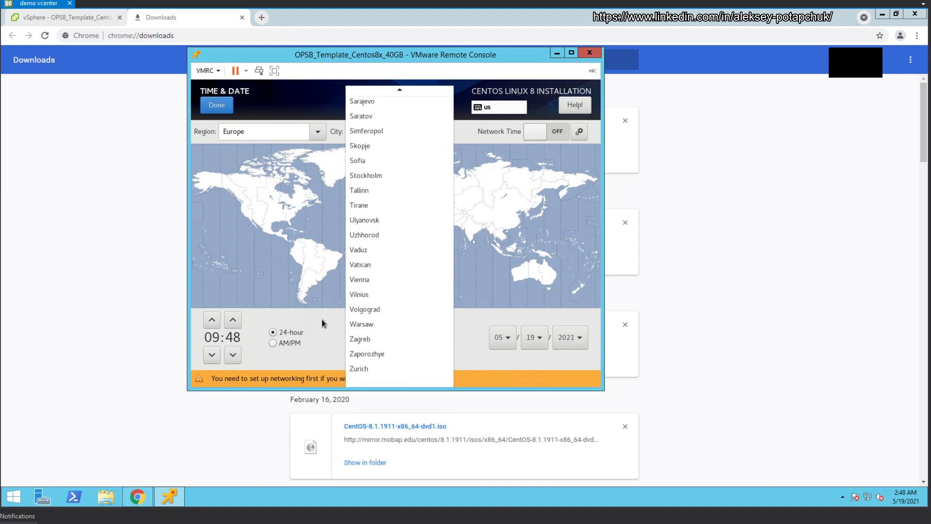
{"action": "left_click", "coordinate": [315, 133]}
Step: Set the time zone to region Etc, city Greenwich Mean Time, and confirm
{"action": "left_click", "coordinate": [311, 133]}
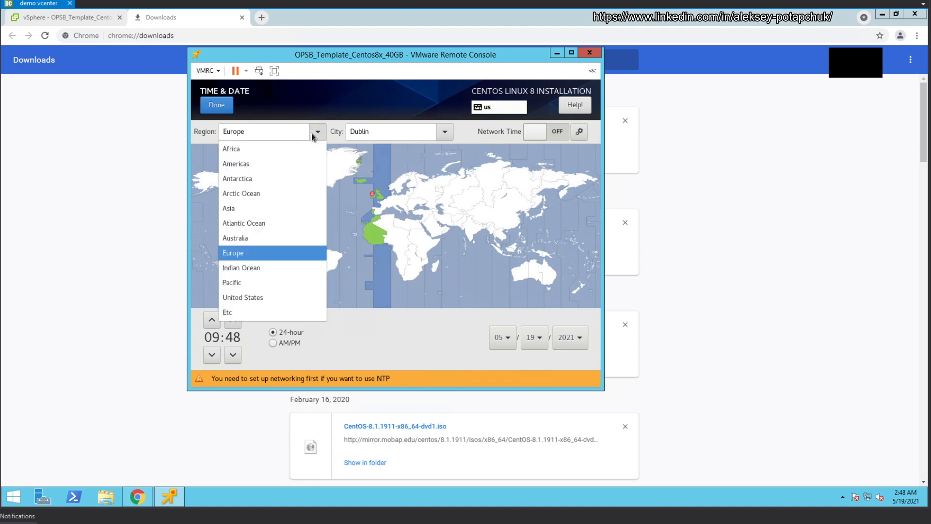
{"action": "left_click", "coordinate": [255, 313]}
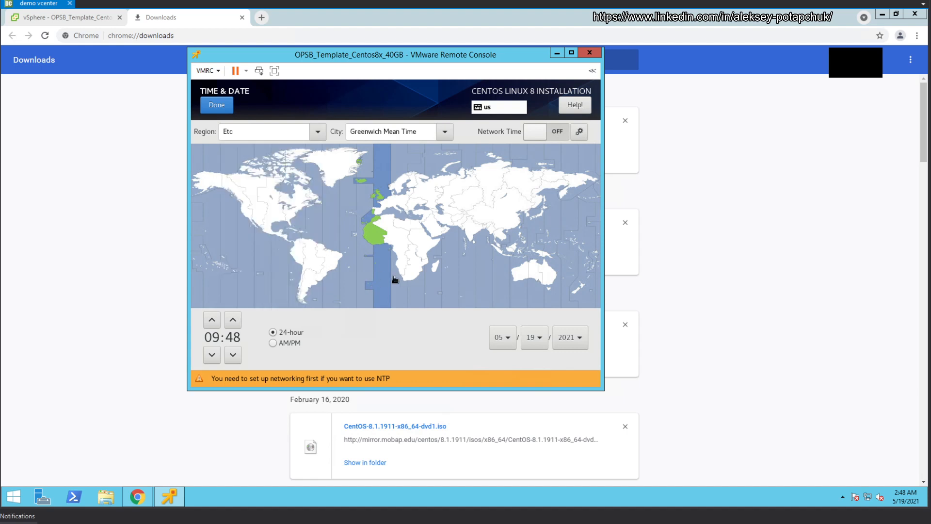
{"action": "left_click", "coordinate": [443, 133]}
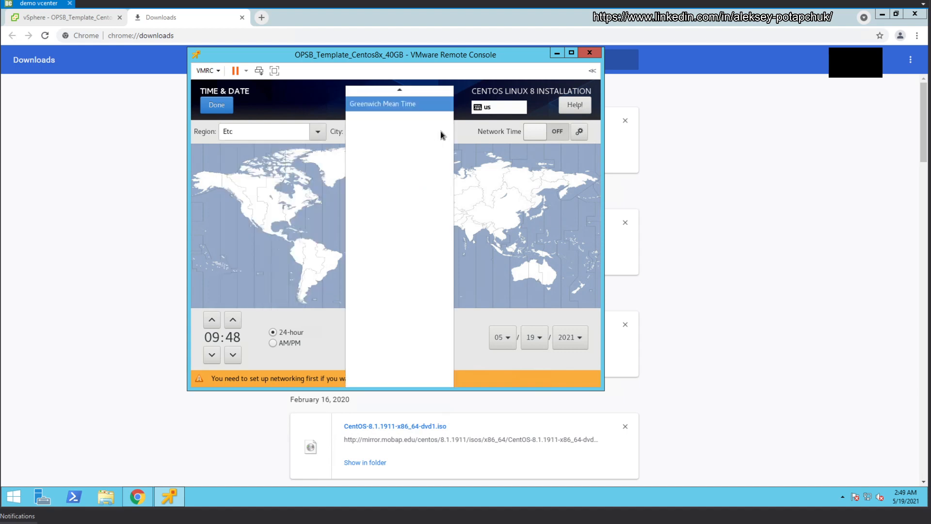
{"action": "left_click", "coordinate": [418, 106]}
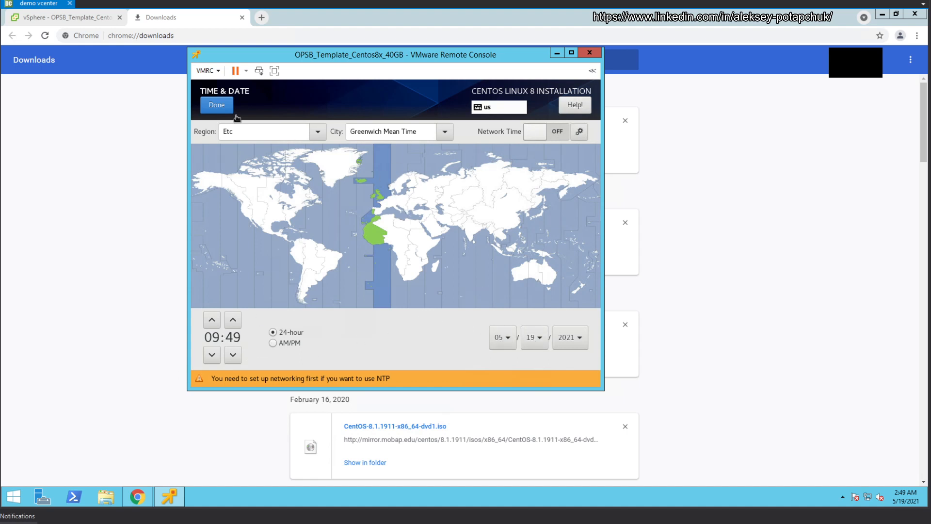
{"action": "left_click", "coordinate": [217, 106]}
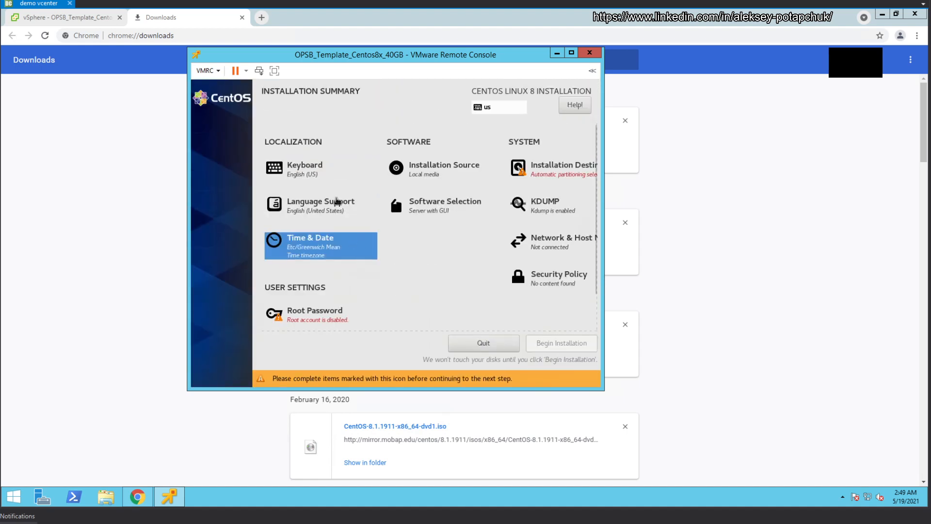
Step: Keep local media as the installation source unchanged, then go to Software Selection
{"action": "left_click", "coordinate": [441, 169]}
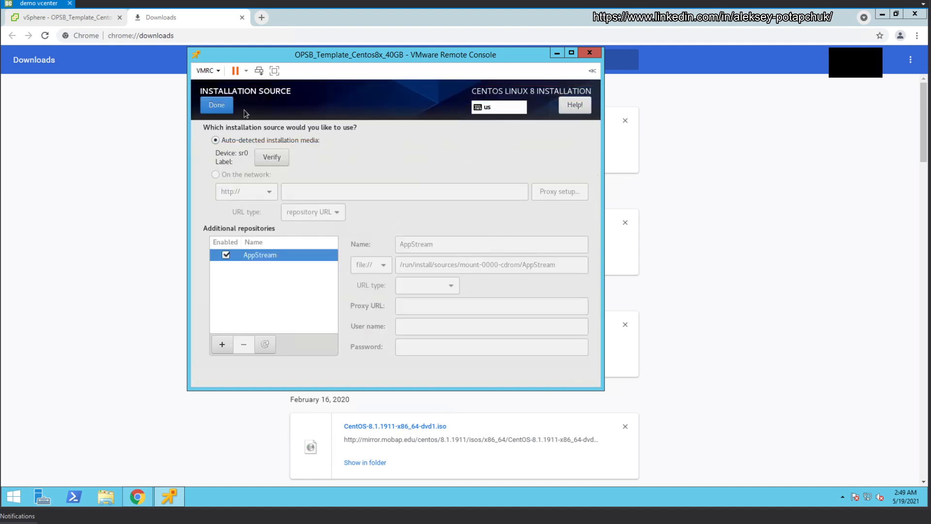
{"action": "left_click", "coordinate": [217, 106]}
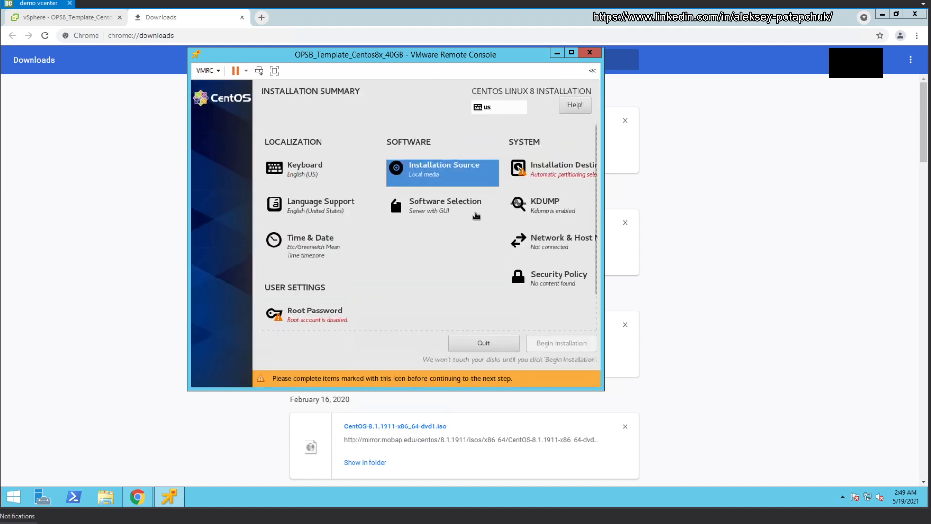
{"action": "left_click", "coordinate": [462, 201]}
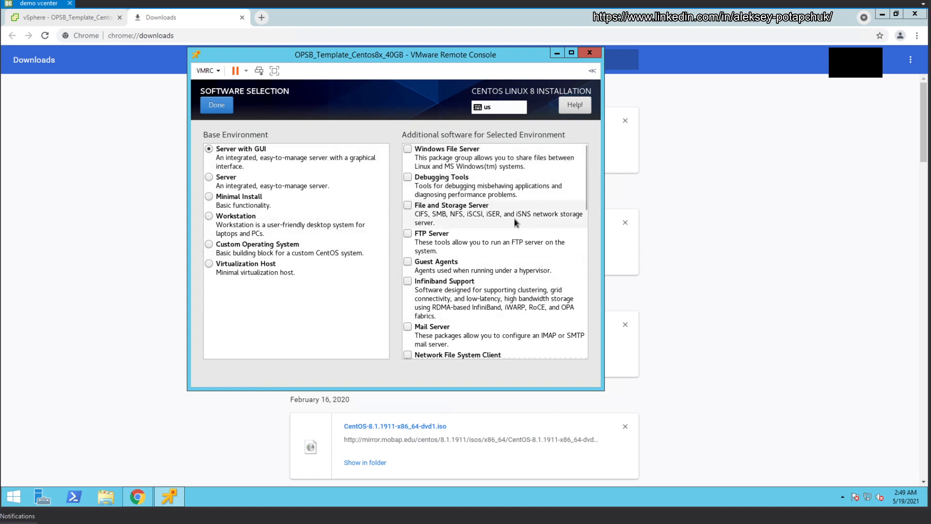
Step: Check the Remote Desktop Clients and Remote Management for Linux add-ons
{"action": "scroll", "coordinate": [504, 219], "scroll_direction": "down", "scroll_amount": 2}
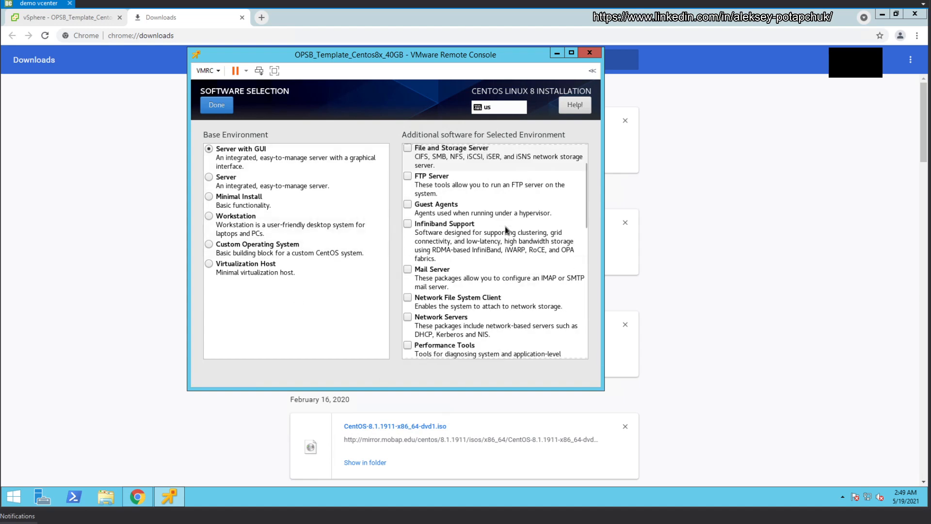
{"action": "scroll", "coordinate": [502, 224], "scroll_direction": "down", "scroll_amount": 3}
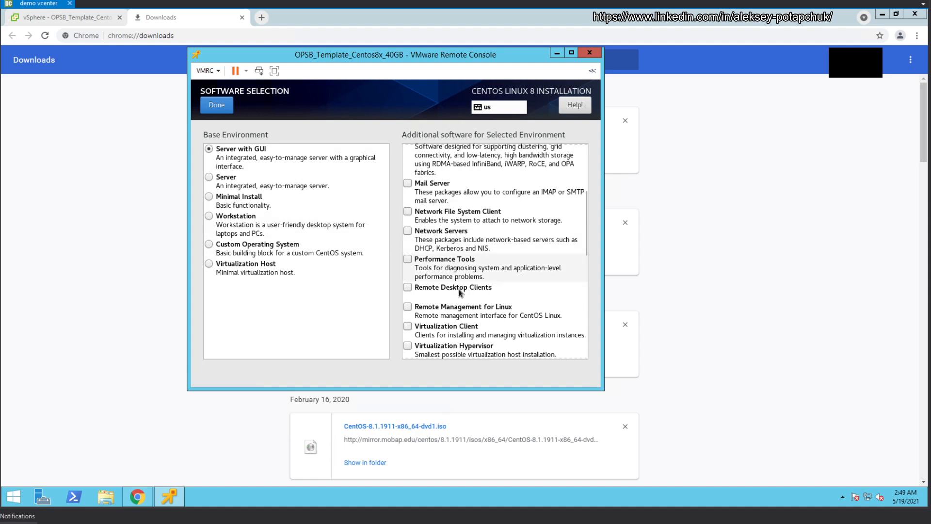
{"action": "left_click", "coordinate": [411, 288]}
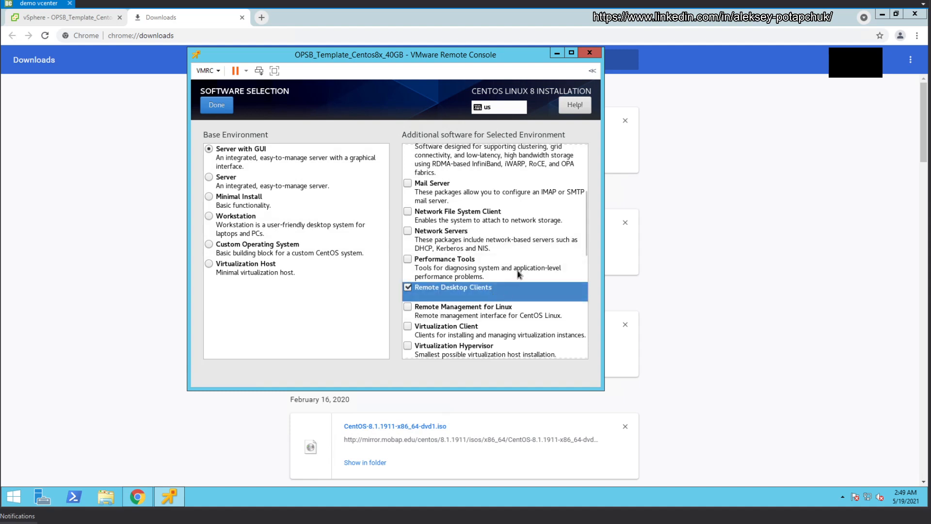
{"action": "scroll", "coordinate": [520, 251], "scroll_direction": "up", "scroll_amount": 5}
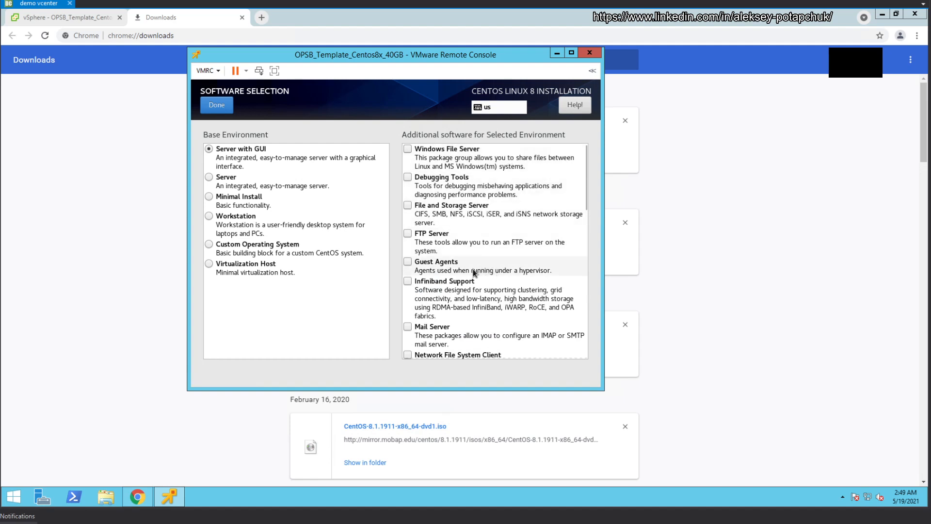
{"action": "scroll", "coordinate": [512, 345], "scroll_direction": "down", "scroll_amount": 2}
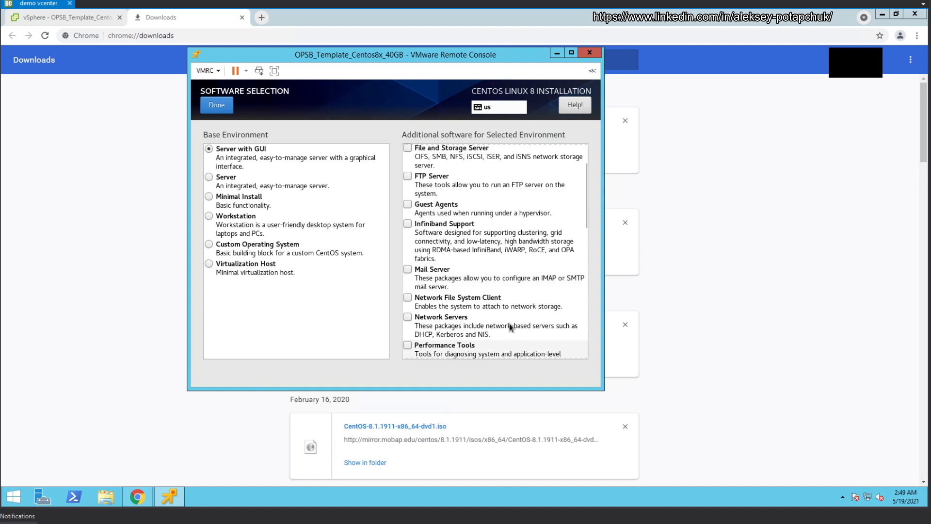
{"action": "scroll", "coordinate": [534, 310], "scroll_direction": "down", "scroll_amount": 2}
{"action": "left_click", "coordinate": [534, 314]}
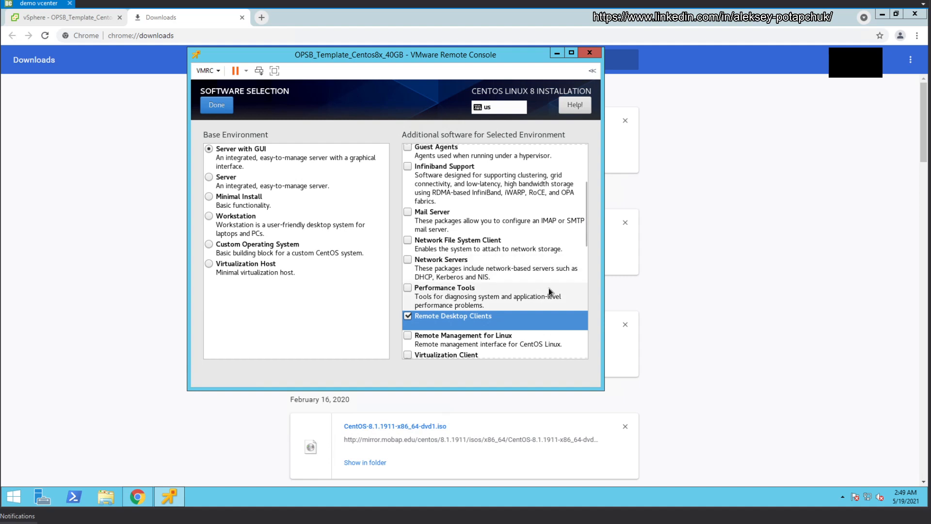
{"action": "scroll", "coordinate": [544, 286], "scroll_direction": "down", "scroll_amount": 6}
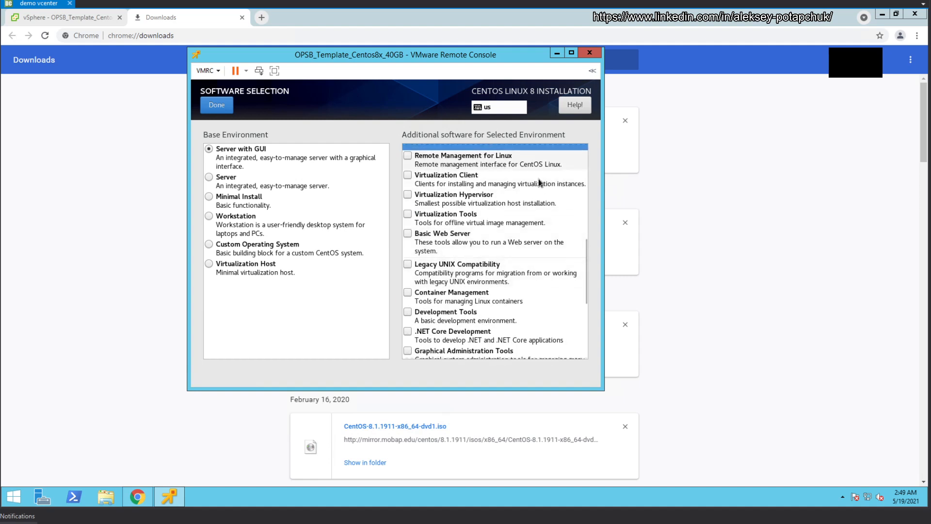
{"action": "left_click", "coordinate": [434, 155]}
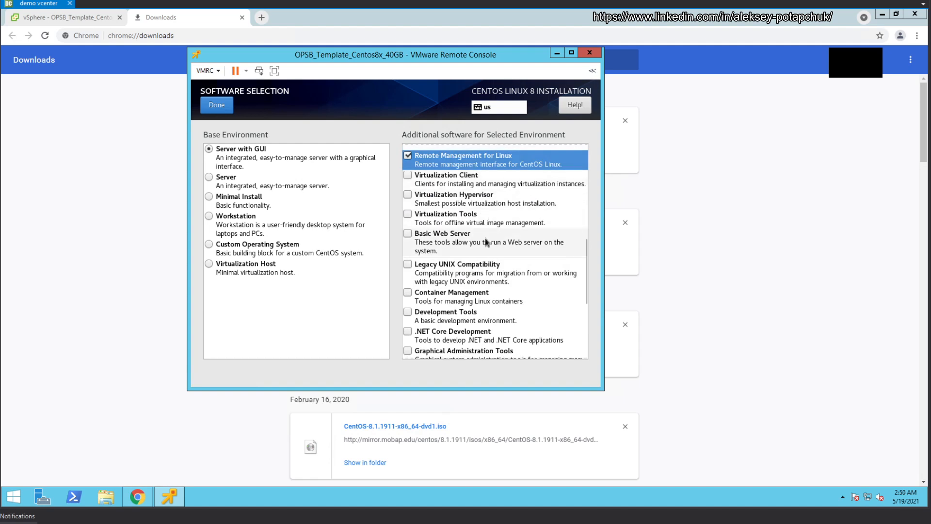
Step: Check Graphical Administration Tools and System Tools, then confirm the software selection
{"action": "scroll", "coordinate": [494, 297], "scroll_direction": "down", "scroll_amount": 4}
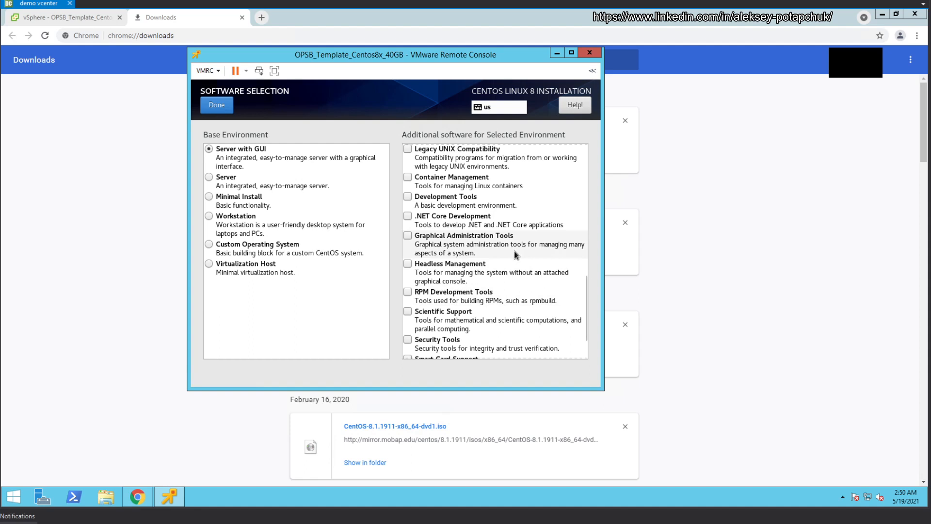
{"action": "left_click", "coordinate": [502, 257]}
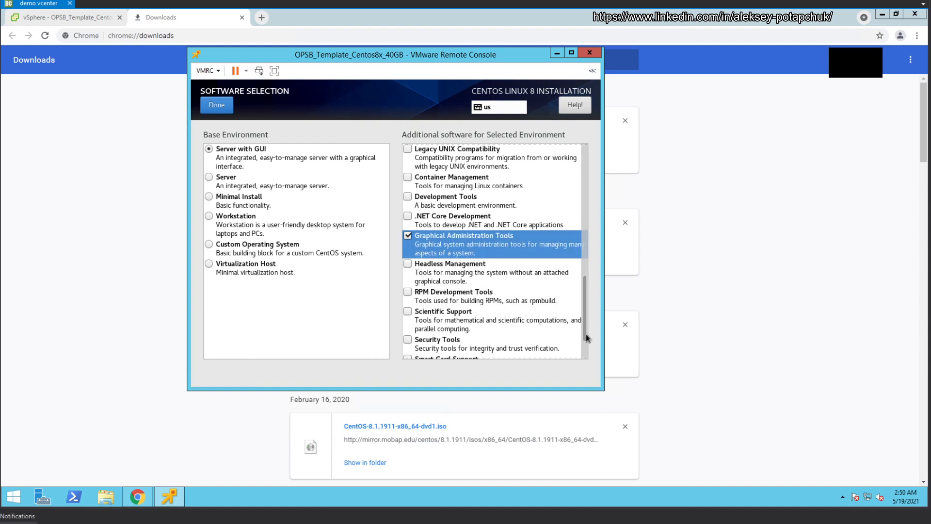
{"action": "scroll", "coordinate": [585, 366], "scroll_direction": "down", "scroll_amount": 3}
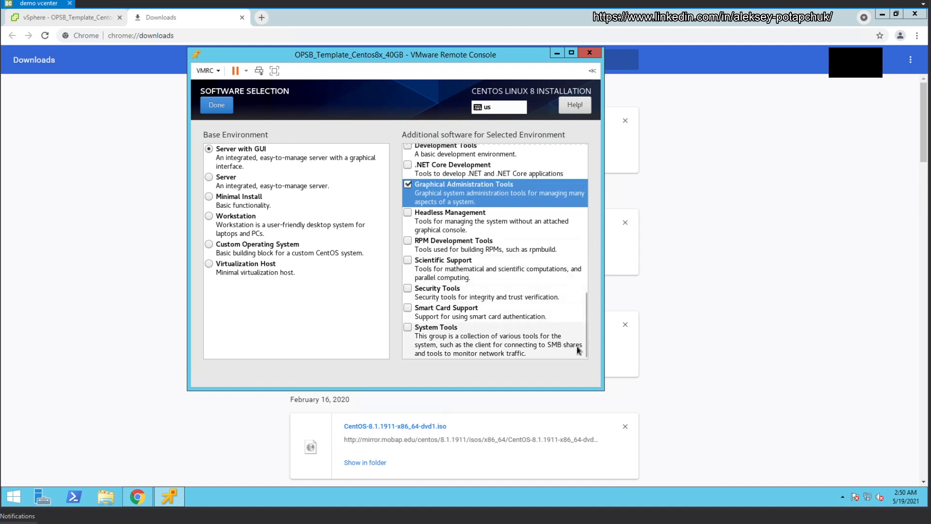
{"action": "scroll", "coordinate": [531, 335], "scroll_direction": "up", "scroll_amount": 5}
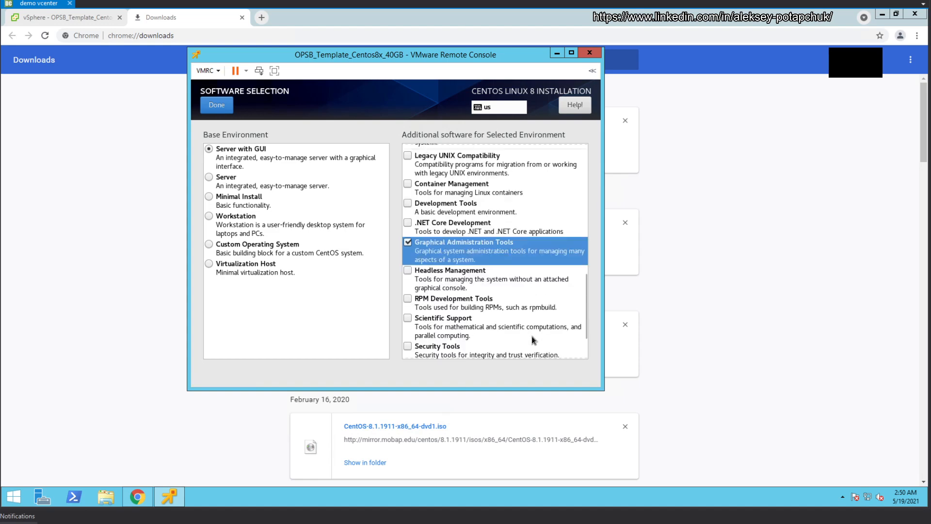
{"action": "scroll", "coordinate": [531, 320], "scroll_direction": "down", "scroll_amount": 5}
{"action": "left_click", "coordinate": [408, 327]}
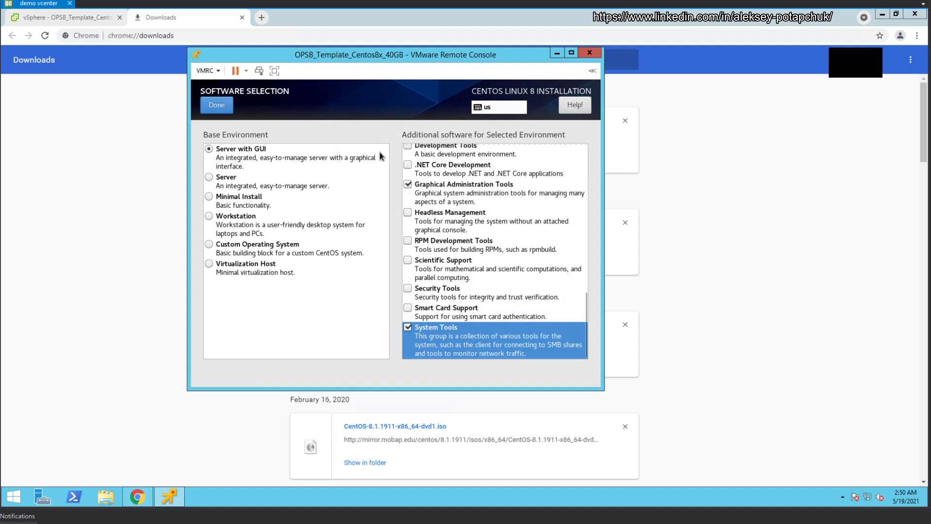
{"action": "left_click", "coordinate": [217, 104]}
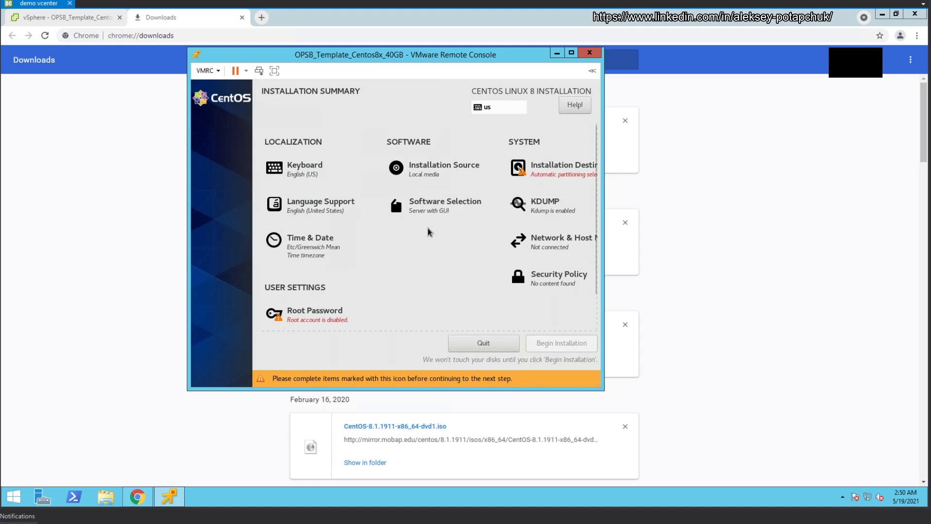
Step: Switch Installation Destination to Custom storage configuration
{"action": "left_click", "coordinate": [547, 172]}
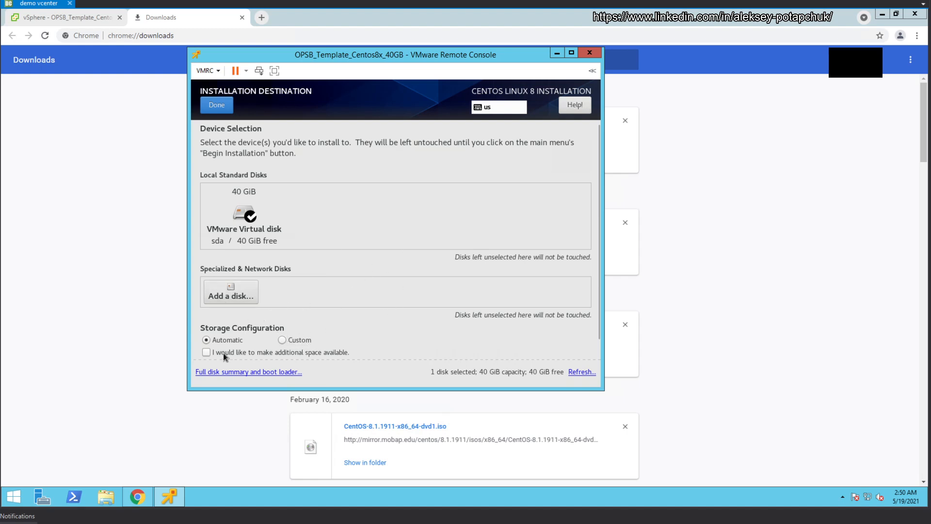
{"action": "left_click", "coordinate": [282, 341]}
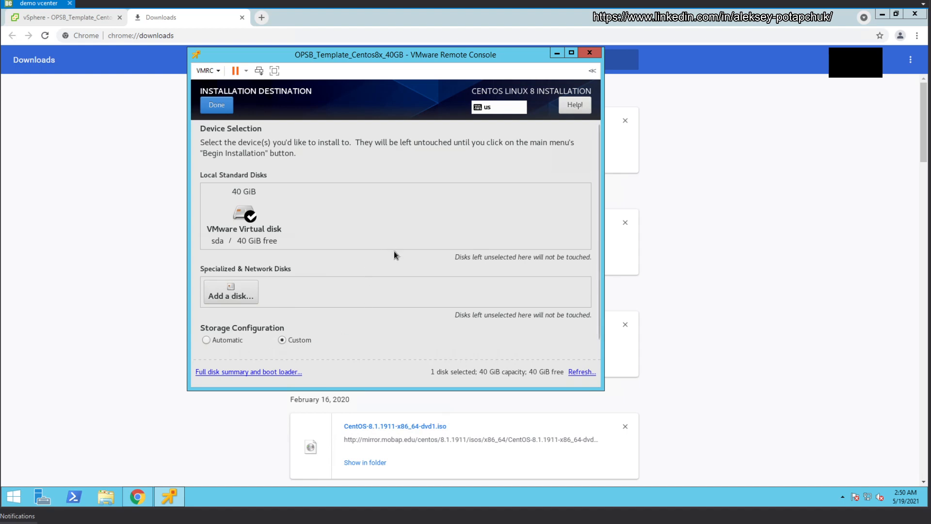
{"action": "scroll", "coordinate": [383, 270], "scroll_direction": "down", "scroll_amount": 1}
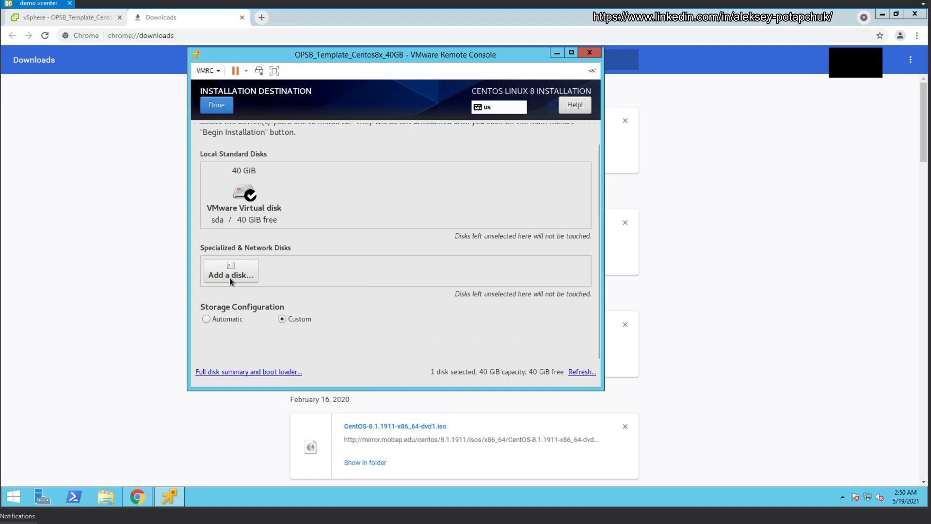
{"action": "left_click", "coordinate": [250, 204]}
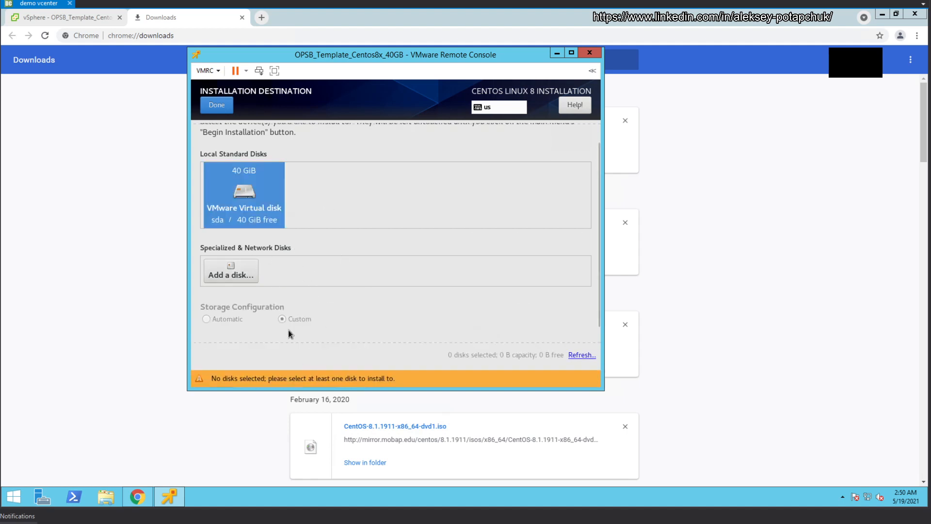
{"action": "left_click", "coordinate": [232, 108]}
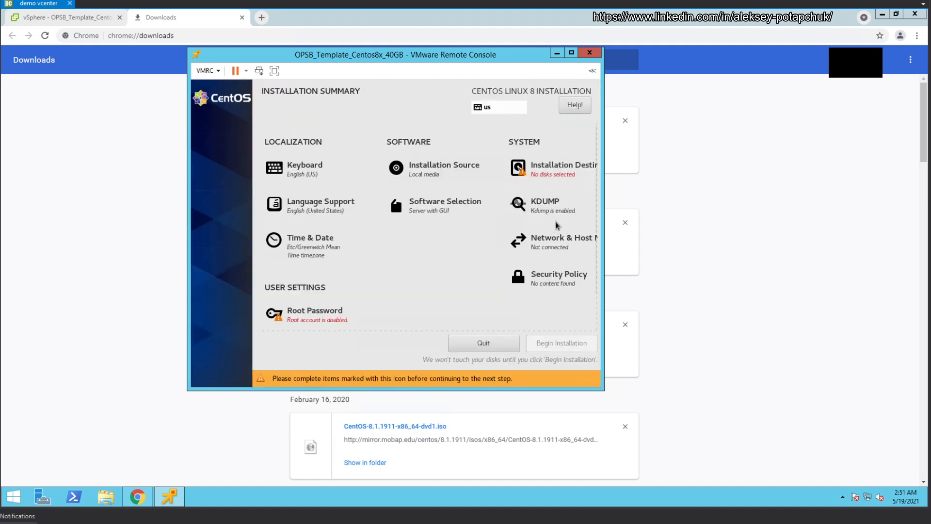
Step: Reselect the 40 GiB disk as target and boot loader device, then proceed to manual partitioning
{"action": "left_click", "coordinate": [553, 169]}
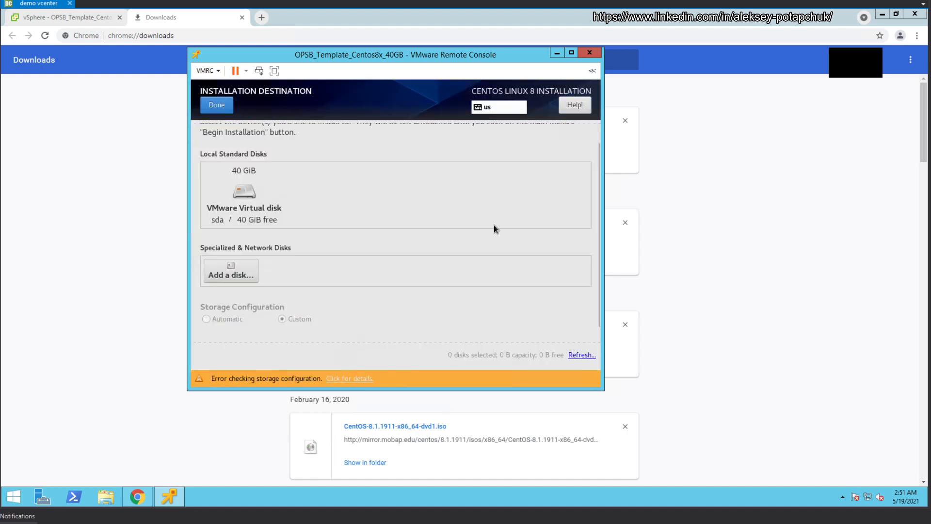
{"action": "left_click", "coordinate": [252, 188]}
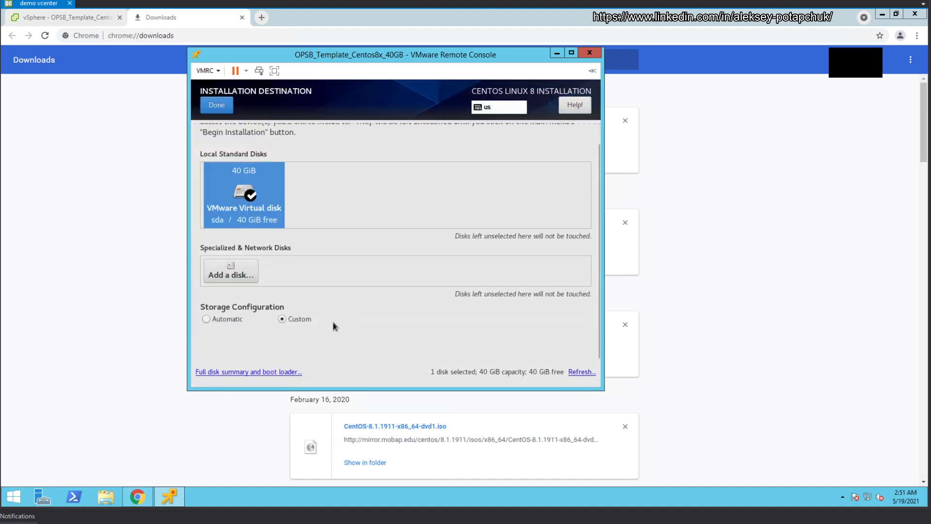
{"action": "left_click", "coordinate": [283, 372]}
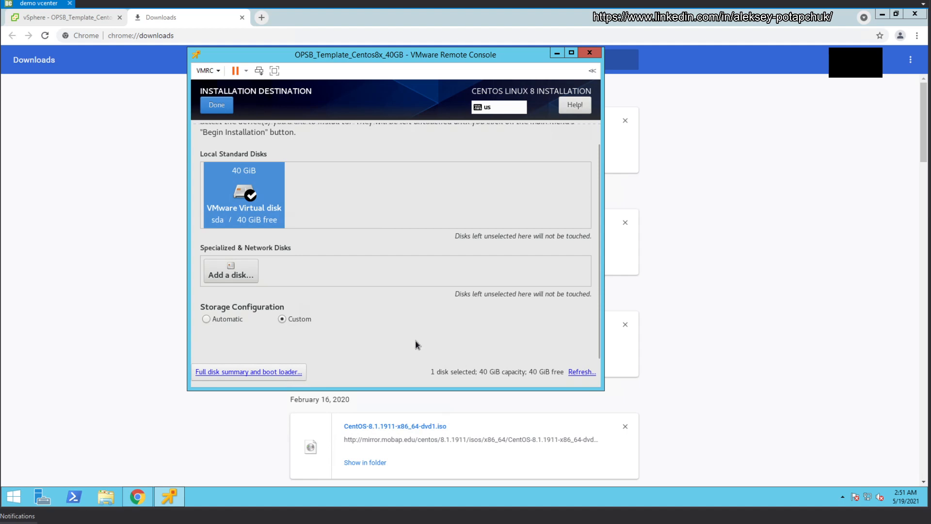
{"action": "left_click", "coordinate": [304, 174]}
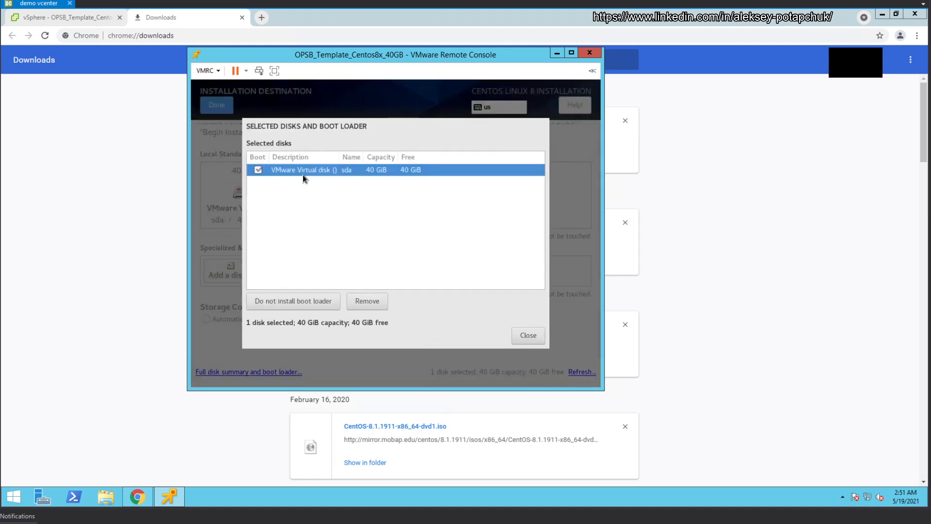
{"action": "left_click", "coordinate": [536, 336]}
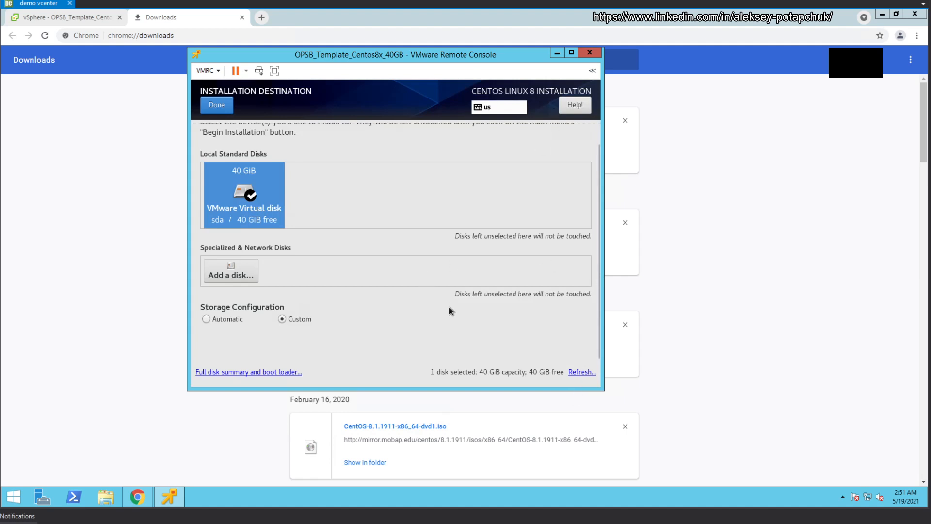
{"action": "scroll", "coordinate": [547, 321], "scroll_direction": "up", "scroll_amount": 1}
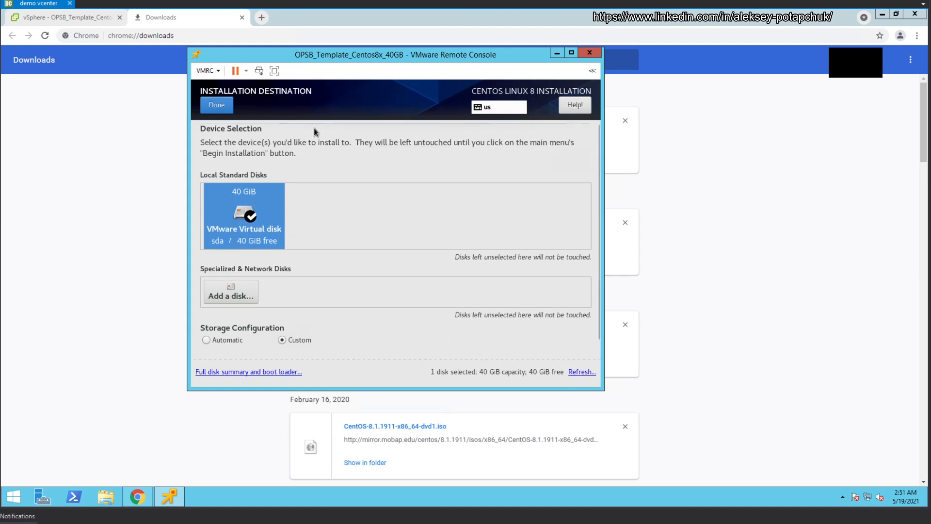
{"action": "left_click", "coordinate": [220, 103]}
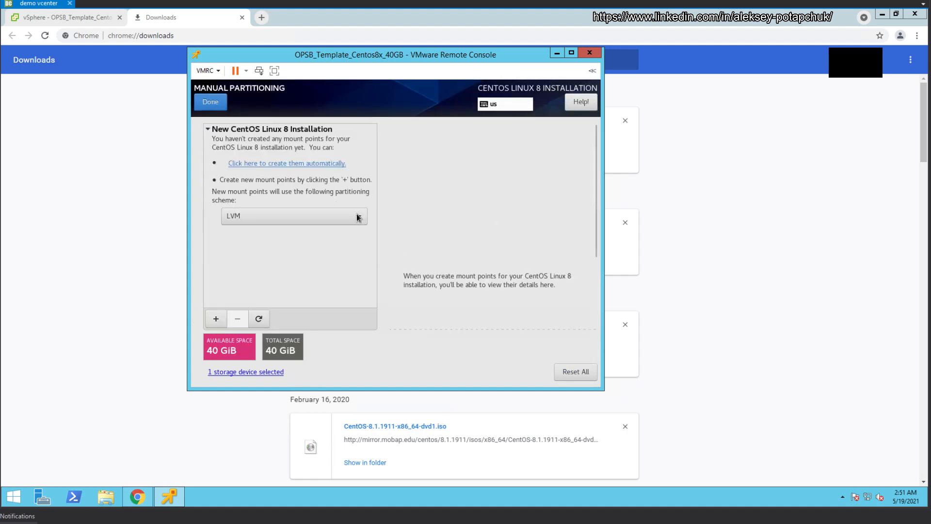
Step: Keep LVM and add a / mount point with empty capacity to use all 40 GiB
{"action": "left_click", "coordinate": [357, 216]}
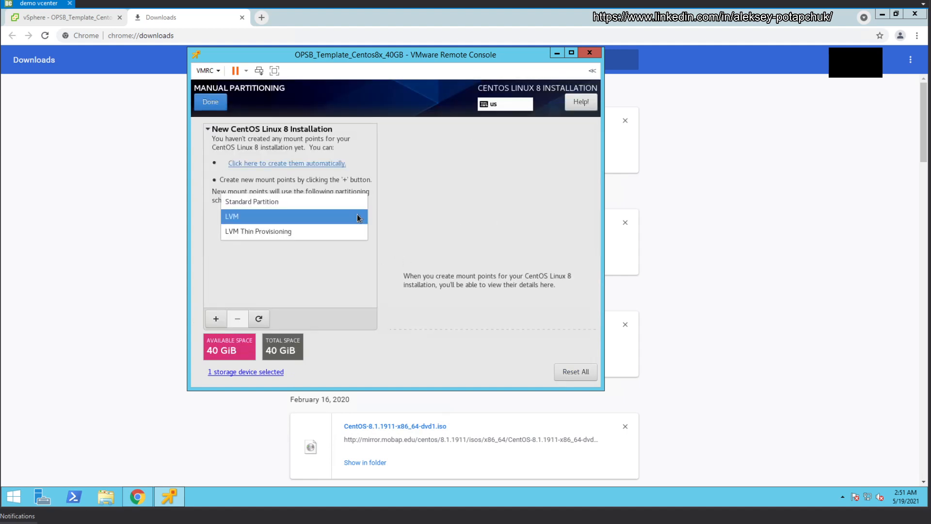
{"action": "left_click", "coordinate": [317, 217]}
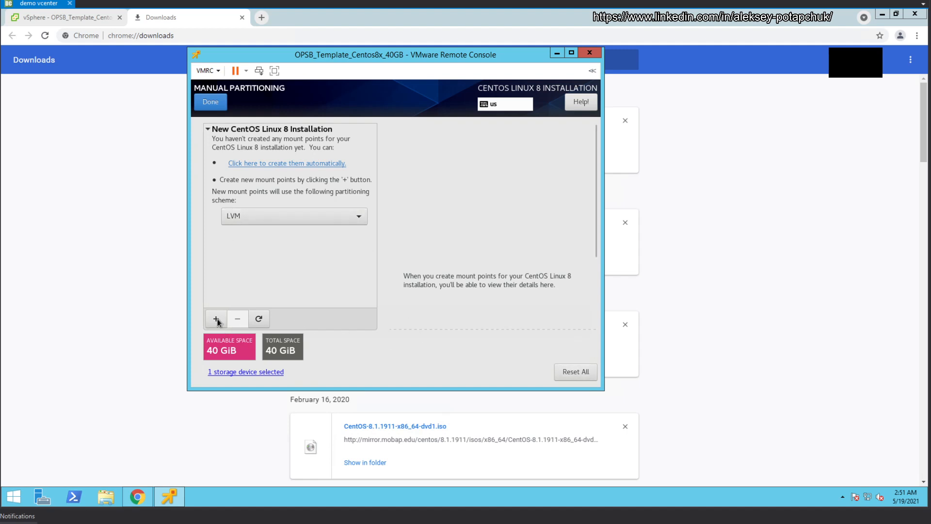
{"action": "left_click", "coordinate": [294, 212]}
{"action": "left_click", "coordinate": [294, 211]}
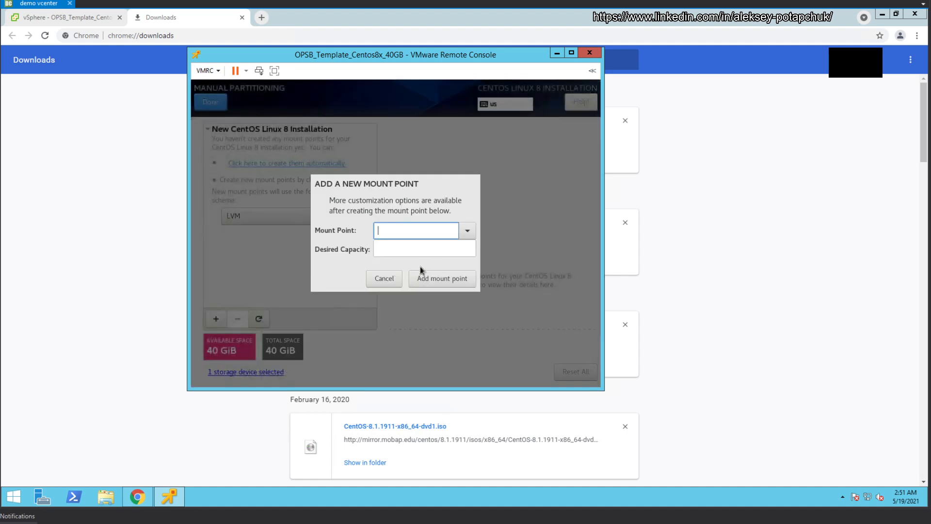
{"action": "left_click", "coordinate": [467, 231]}
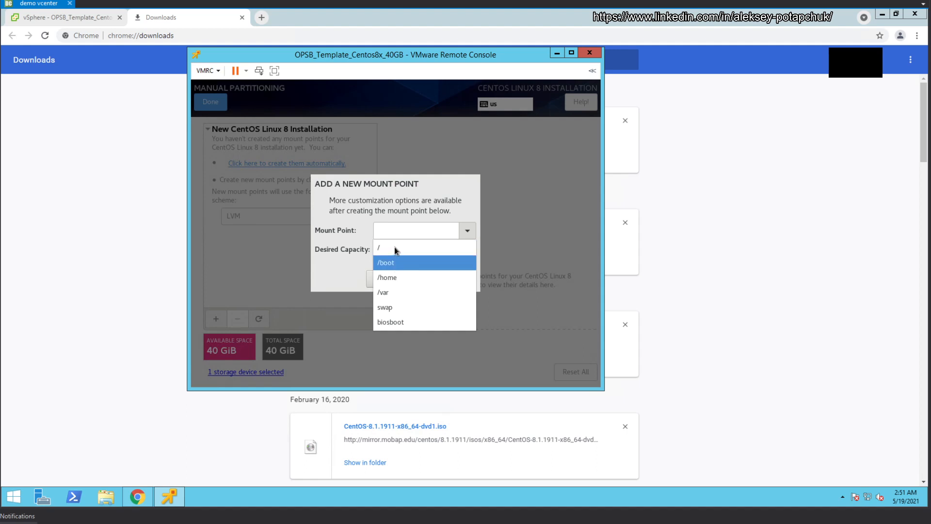
{"action": "left_click", "coordinate": [395, 247]}
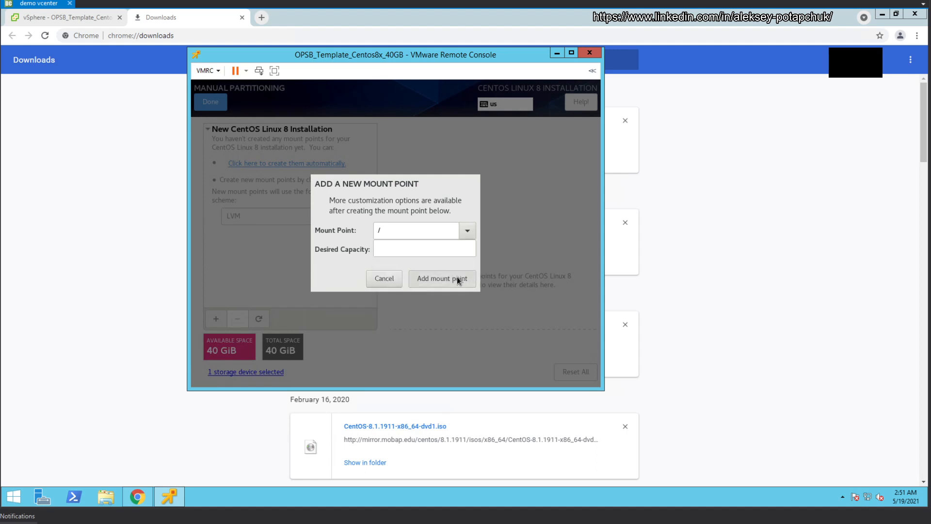
{"action": "left_click", "coordinate": [437, 280]}
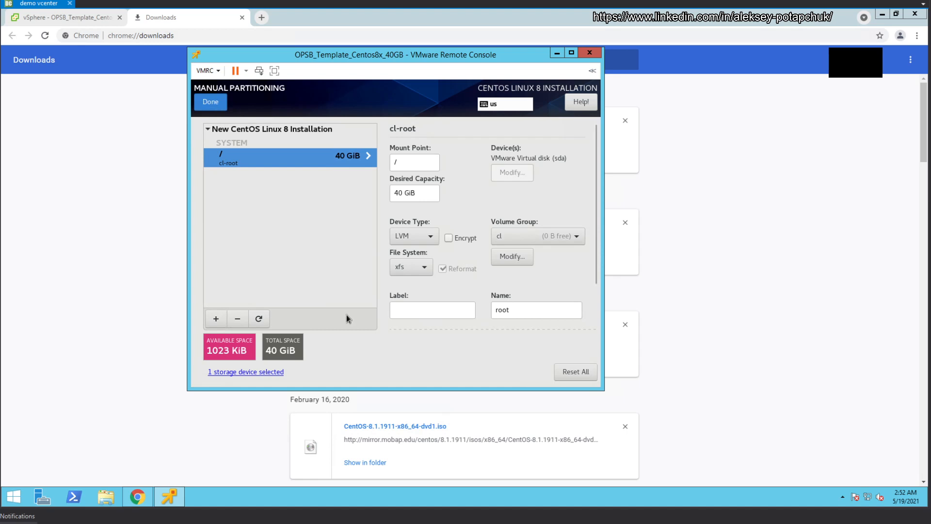
Step: Rename the volume group to cl00 and display the storage error details
{"action": "left_click", "coordinate": [223, 103]}
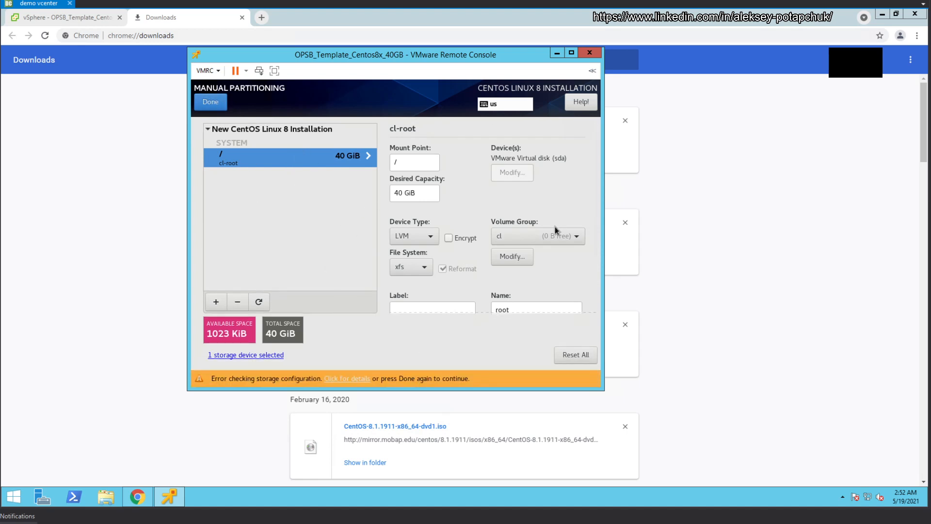
{"action": "left_click", "coordinate": [529, 260]}
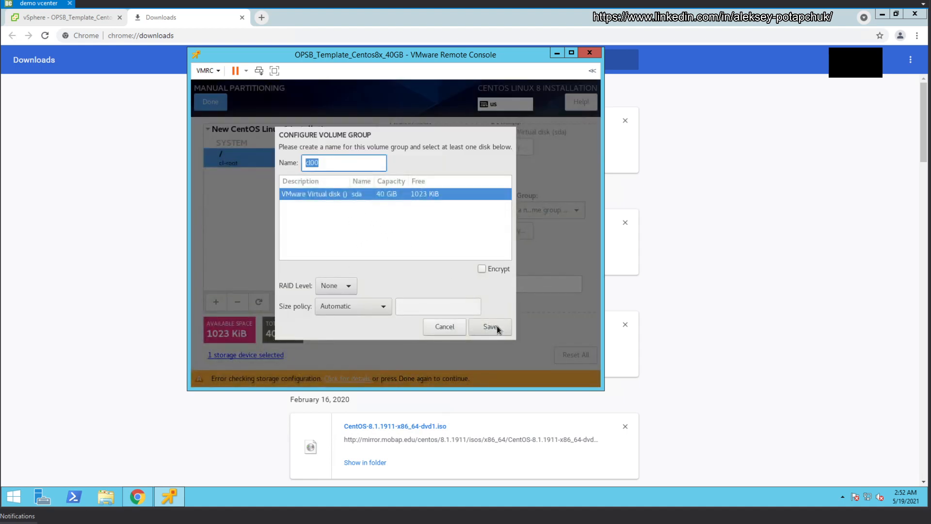
{"action": "left_click", "coordinate": [349, 163]}
{"action": "left_click", "coordinate": [493, 327]}
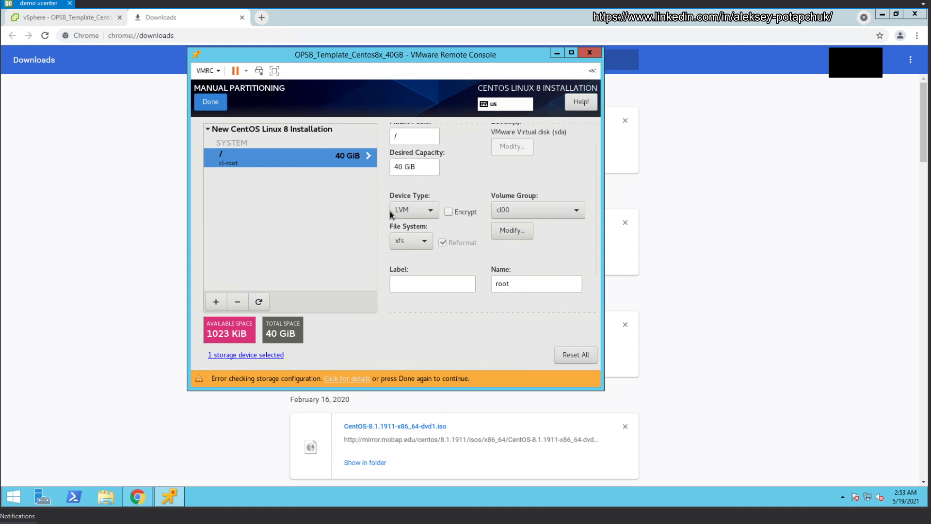
{"action": "left_click", "coordinate": [356, 383]}
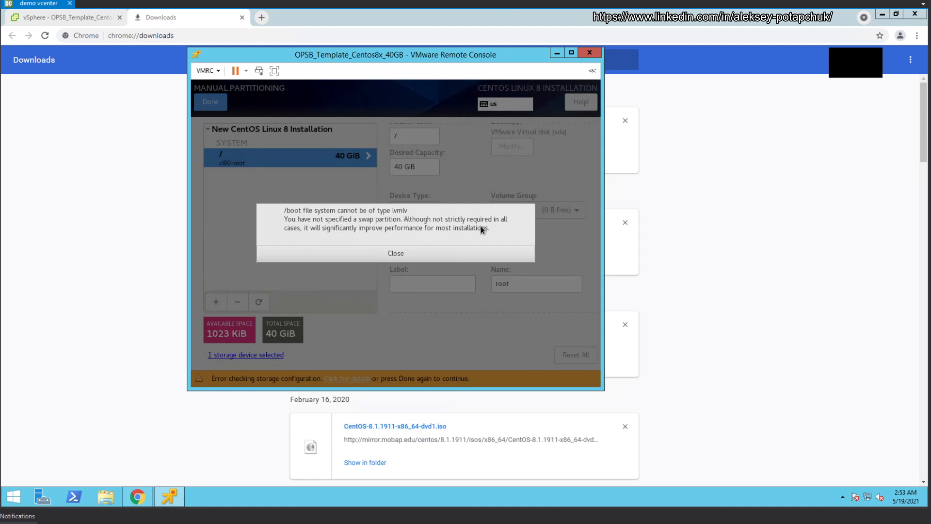
Step: Dismiss the storage errors and change the / device type from LVM to Standard Partition
{"action": "left_click", "coordinate": [315, 252]}
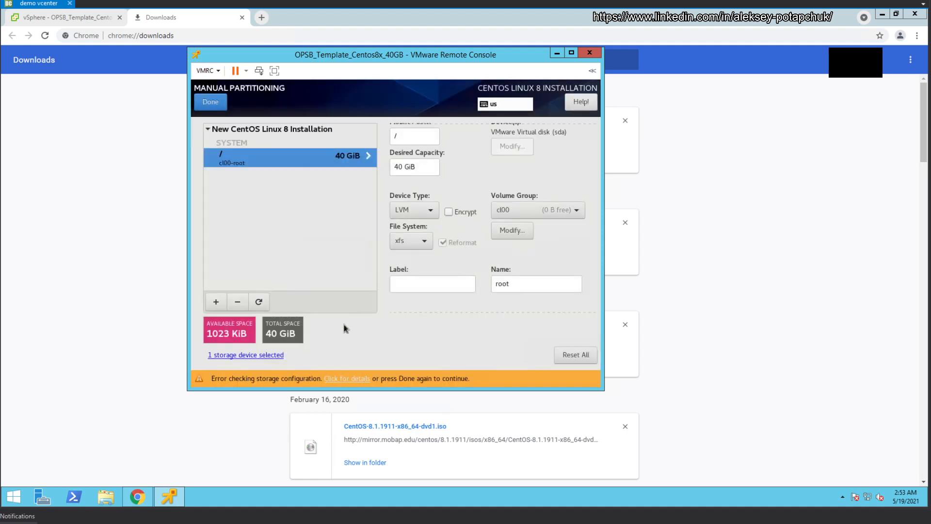
{"action": "left_click", "coordinate": [426, 211]}
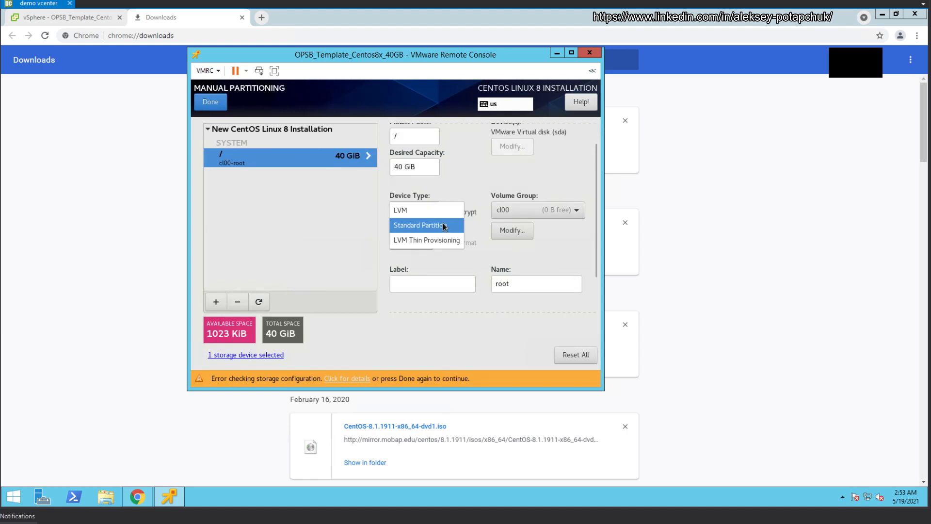
{"action": "left_click", "coordinate": [445, 226]}
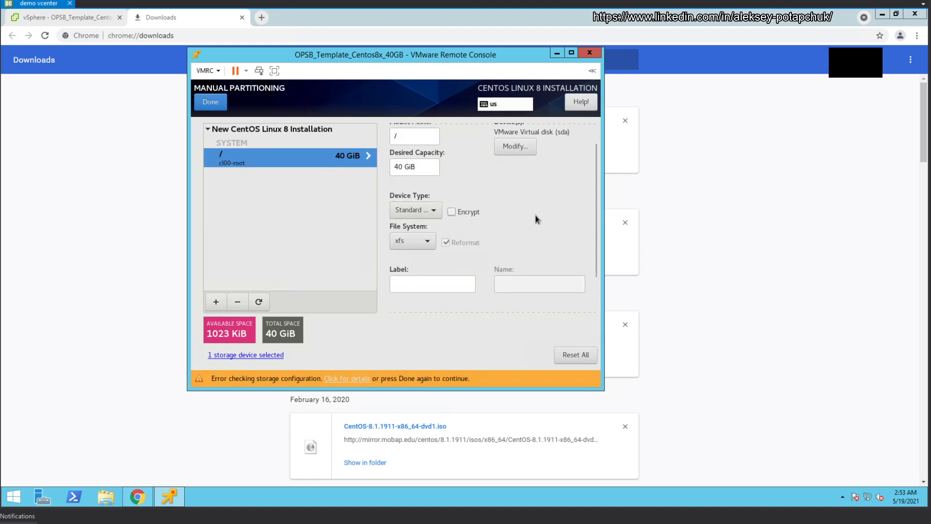
{"action": "scroll", "coordinate": [548, 206], "scroll_direction": "up", "scroll_amount": 1}
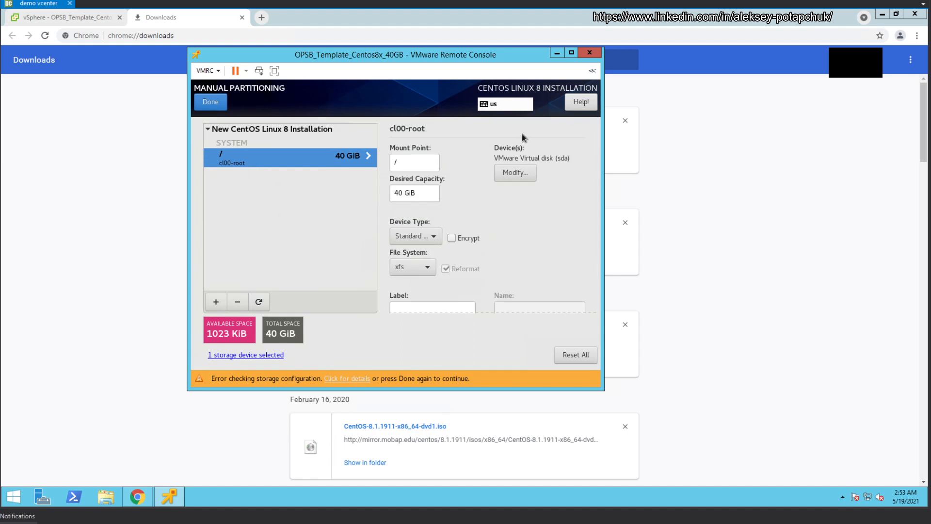
{"action": "scroll", "coordinate": [487, 242], "scroll_direction": "down", "scroll_amount": 2}
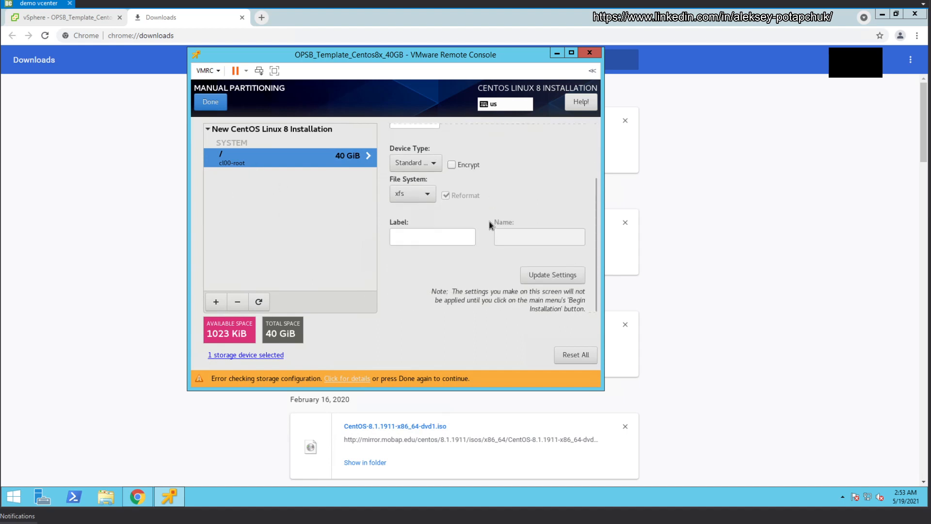
{"action": "left_click", "coordinate": [430, 164]}
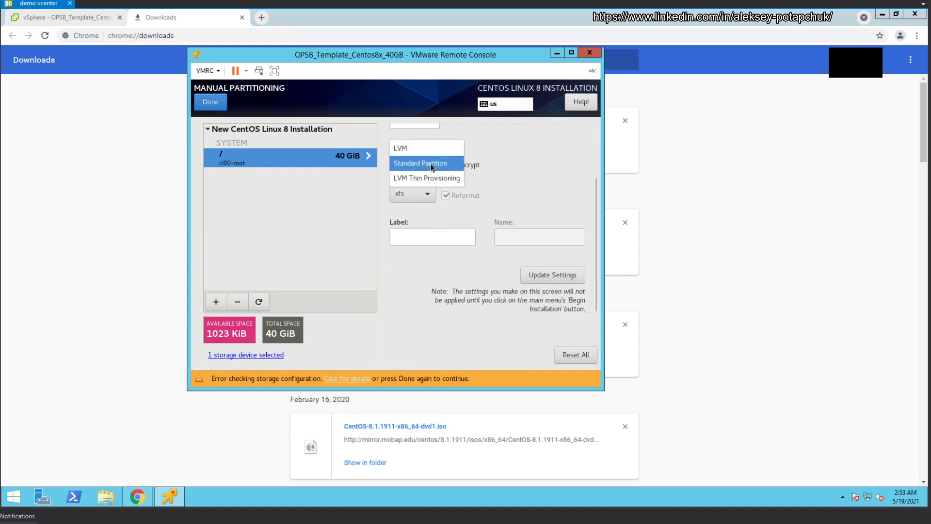
{"action": "left_click", "coordinate": [527, 172]}
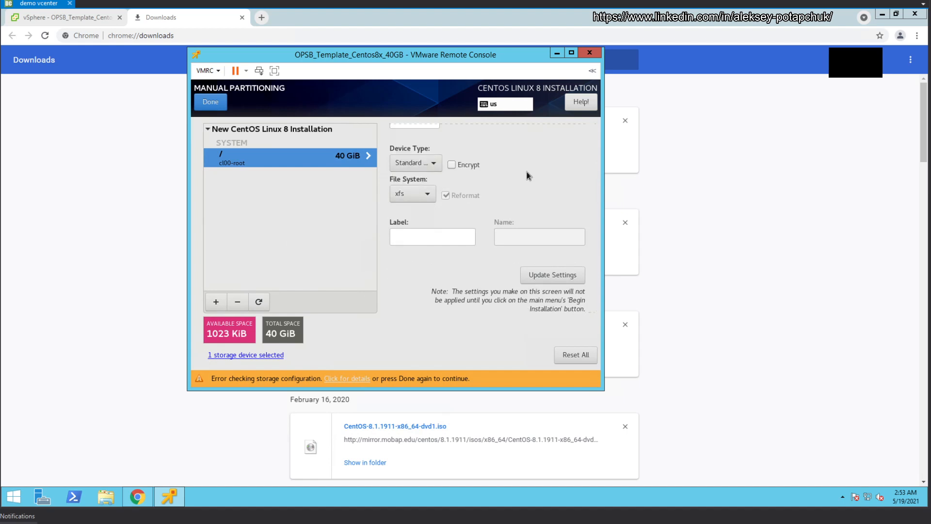
{"action": "left_click", "coordinate": [433, 160]}
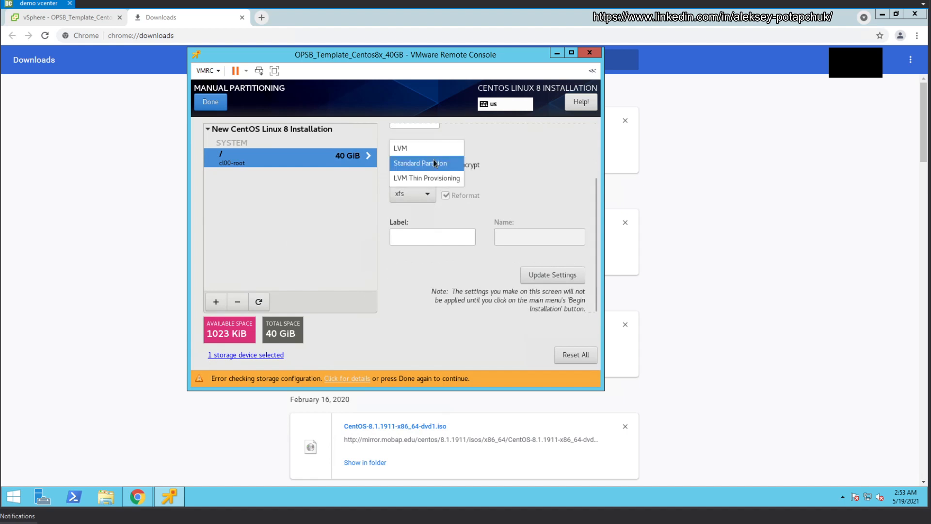
{"action": "left_click", "coordinate": [551, 165]}
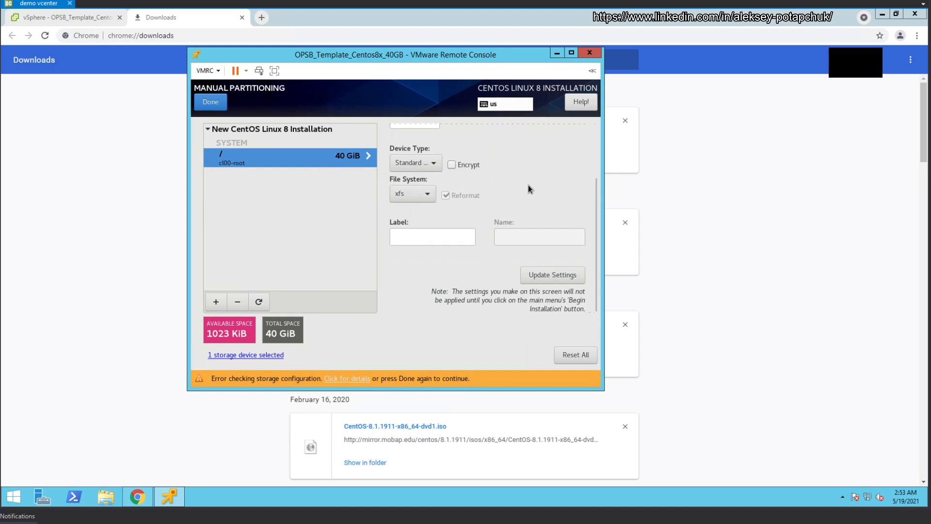
Step: Change the / file system from xfs to ext4
{"action": "left_click", "coordinate": [432, 195]}
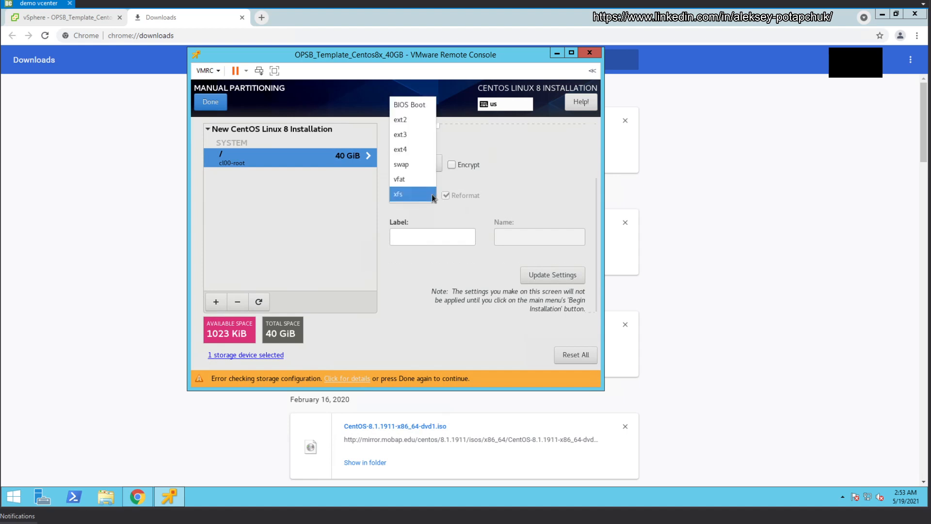
{"action": "left_click", "coordinate": [415, 149]}
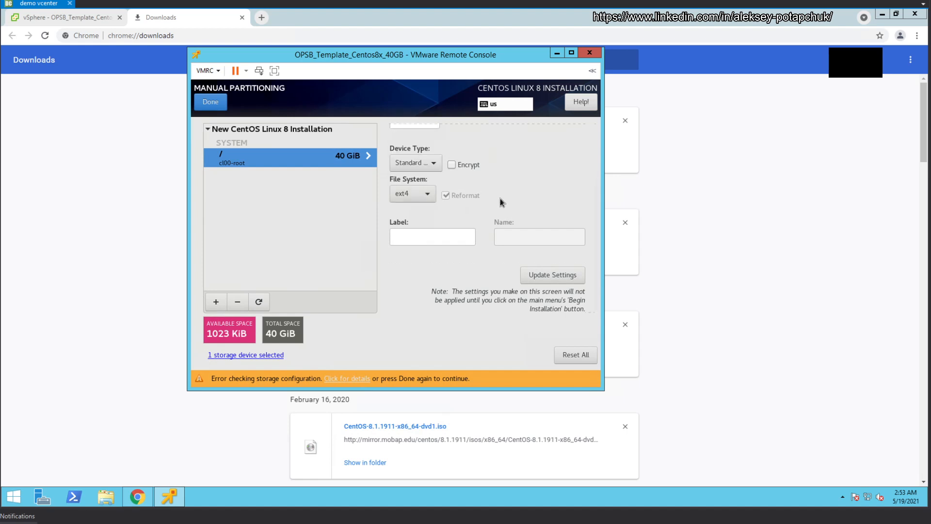
{"action": "left_click", "coordinate": [424, 193]}
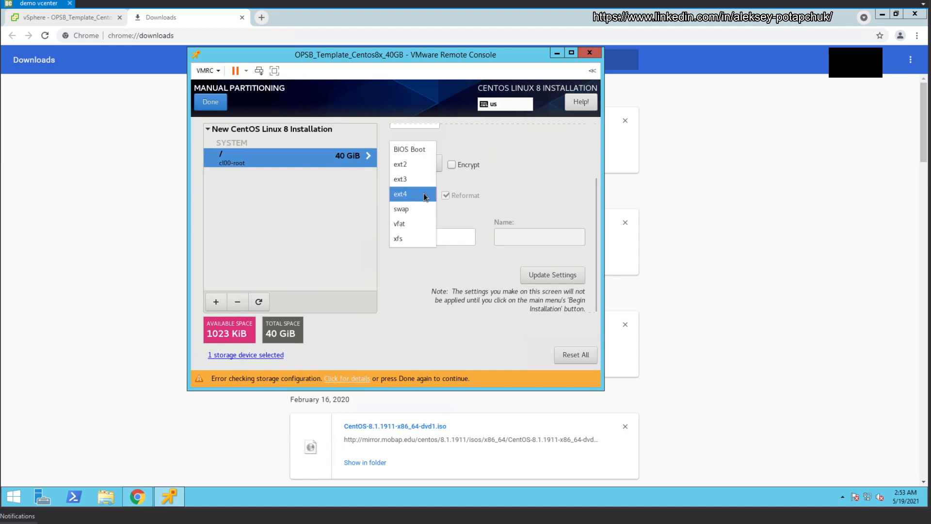
{"action": "left_click", "coordinate": [493, 184]}
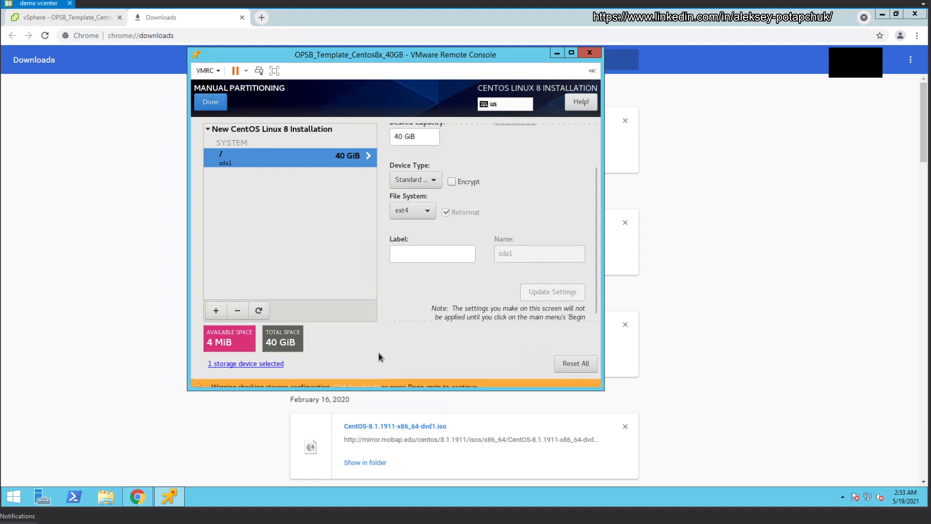
Step: Dismiss the missing-swap storage warning and accept the partitioning changes in the Summary of Changes
{"action": "left_click", "coordinate": [362, 380]}
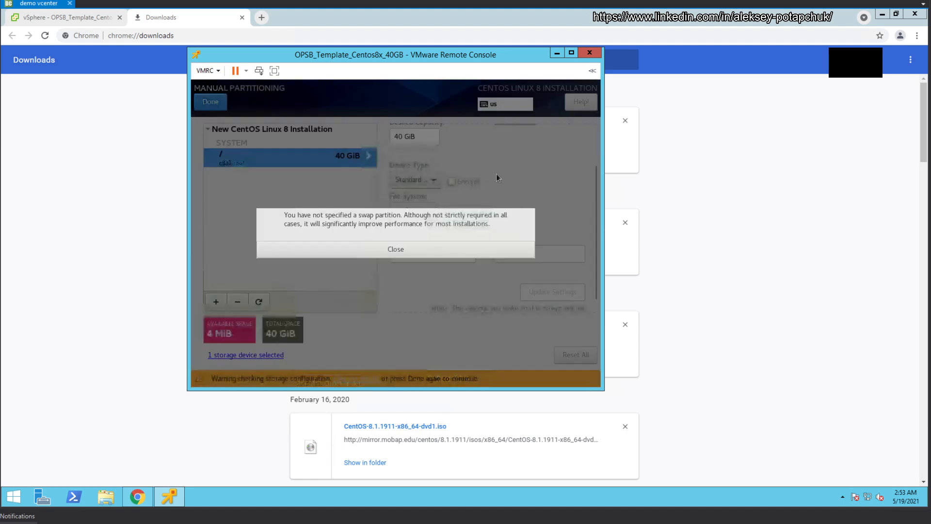
{"action": "left_click", "coordinate": [400, 250]}
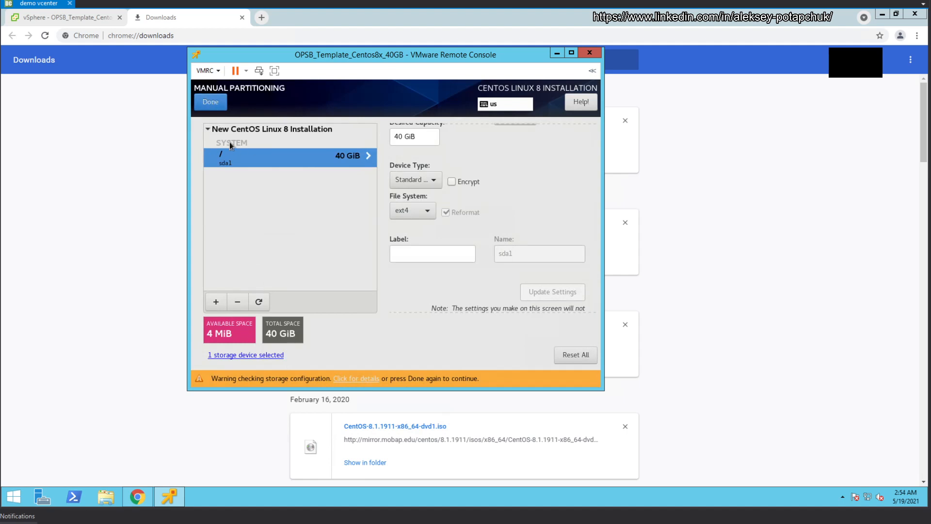
{"action": "left_click", "coordinate": [217, 102]}
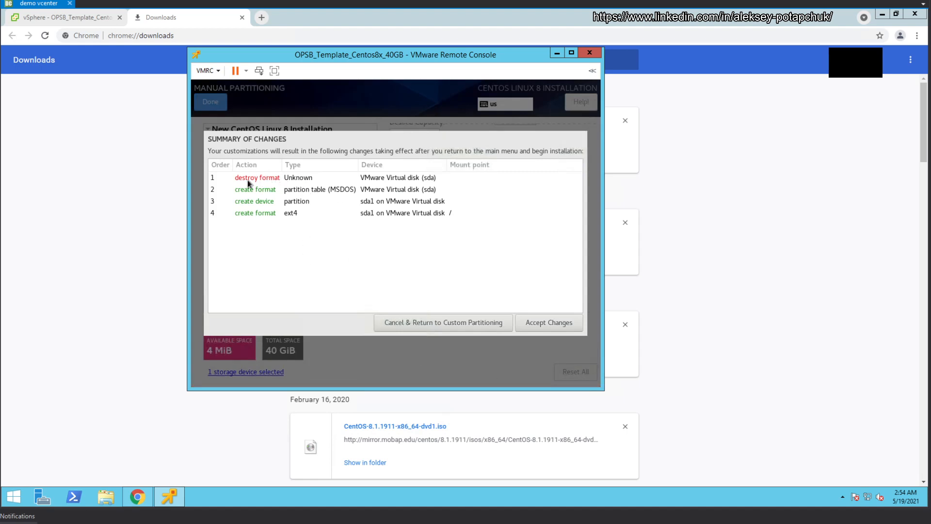
{"action": "left_click", "coordinate": [544, 324]}
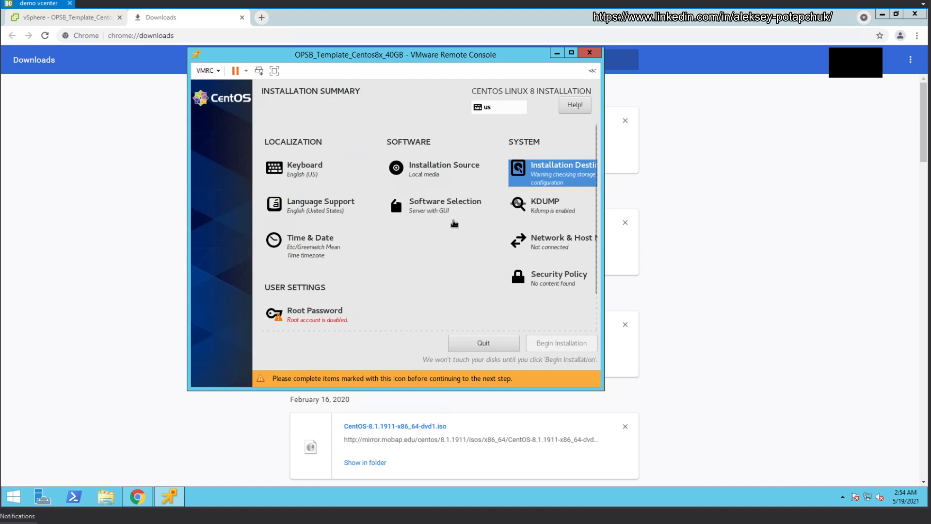
Step: Leave kdump enabled, then switch the ens32 Ethernet connection on in Network & Host Name
{"action": "left_click", "coordinate": [570, 208]}
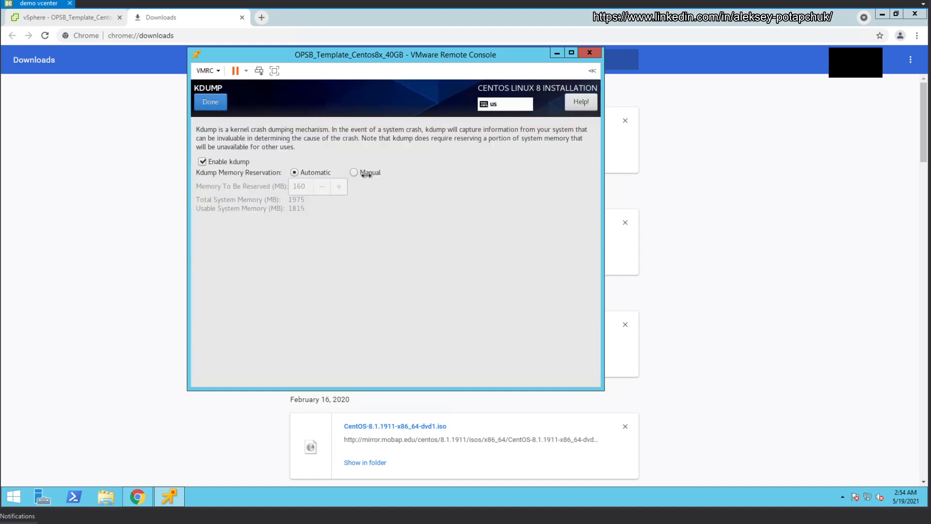
{"action": "left_click", "coordinate": [210, 102]}
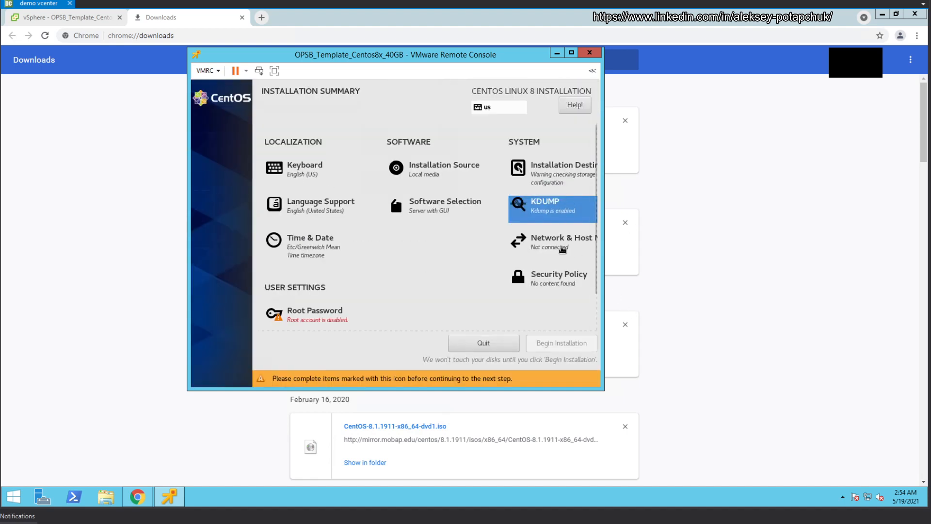
{"action": "left_click", "coordinate": [561, 249]}
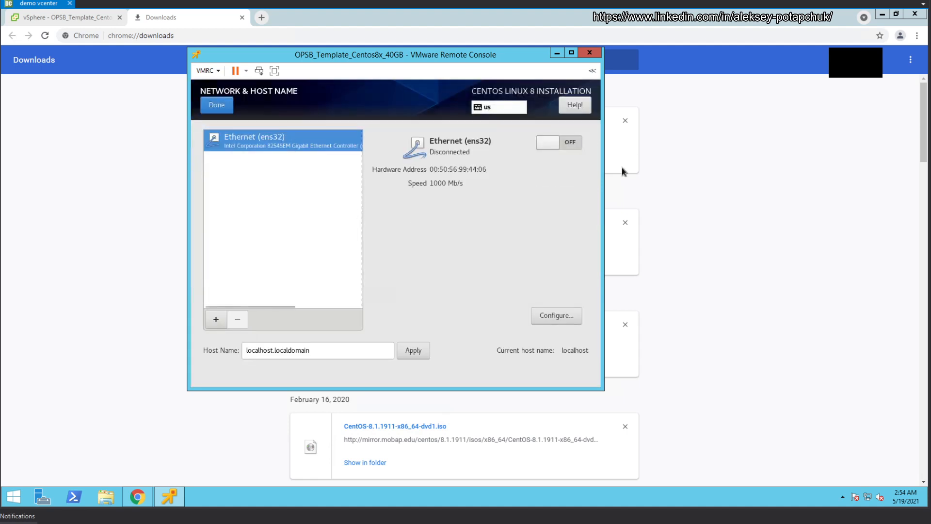
{"action": "left_click", "coordinate": [556, 144]}
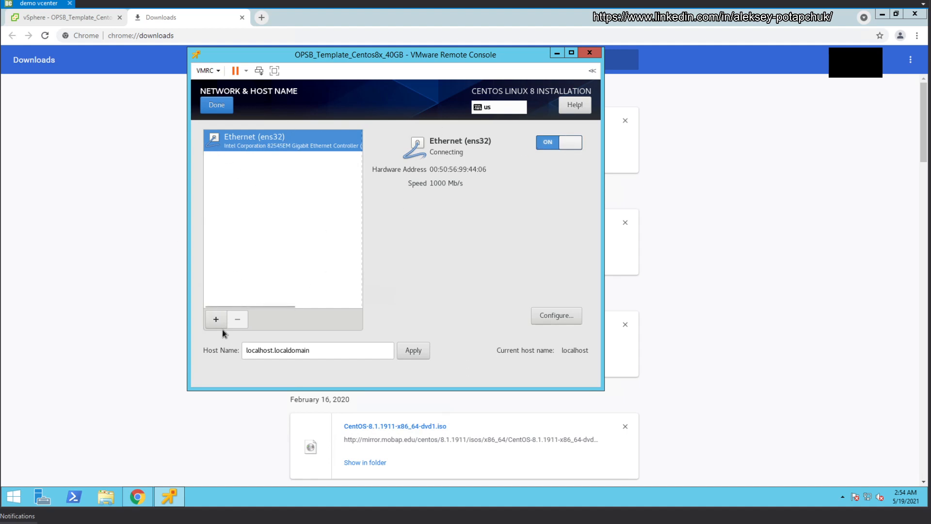
Step: In the ens32 connection settings, keep the proxy at None and set the IPv4 method to Manual
{"action": "left_click", "coordinate": [548, 315]}
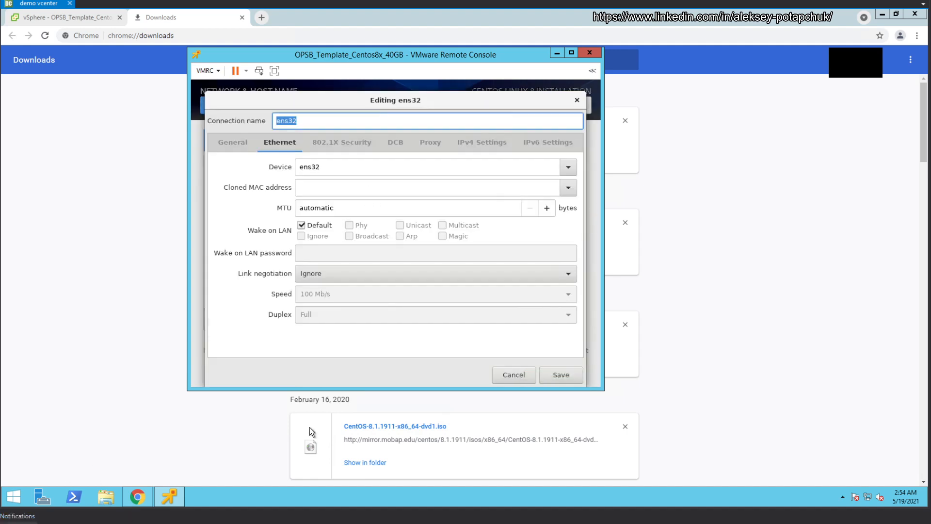
{"action": "left_click", "coordinate": [231, 141]}
{"action": "left_click", "coordinate": [288, 139]}
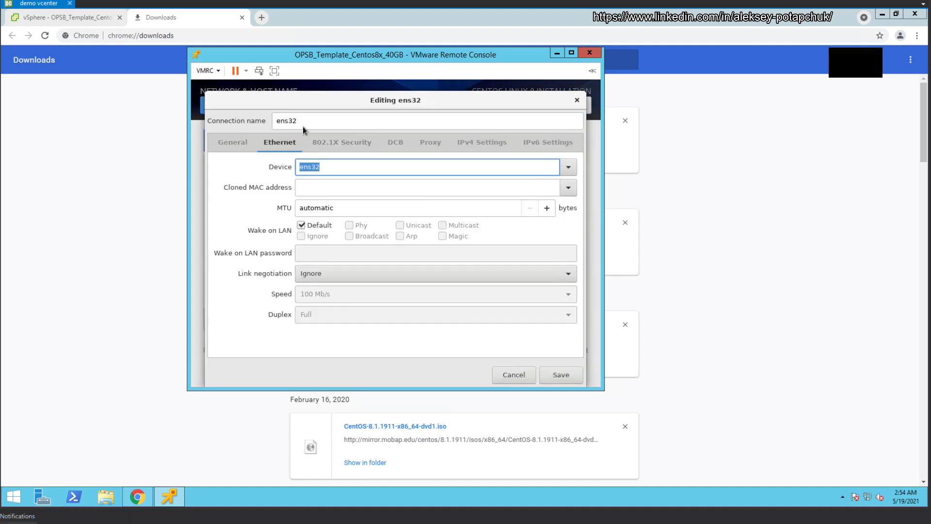
{"action": "left_click", "coordinate": [428, 142]}
{"action": "left_click", "coordinate": [319, 171]}
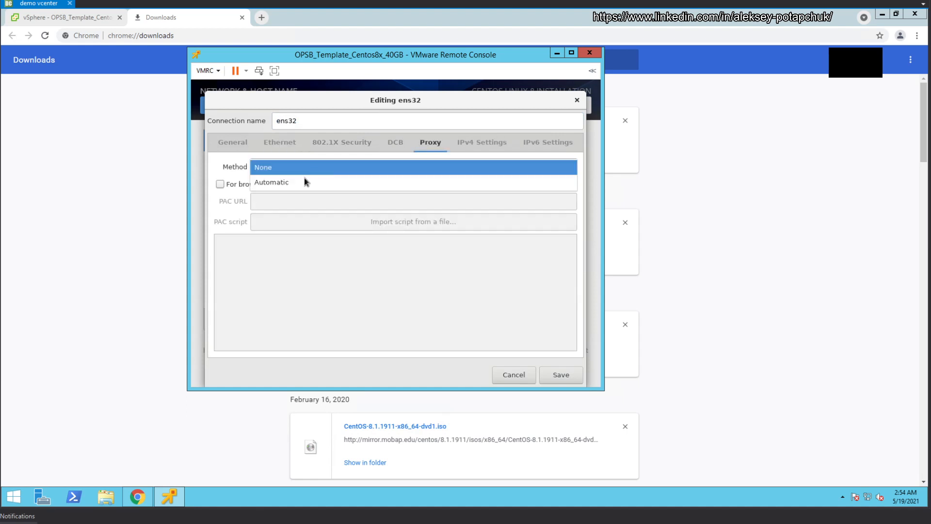
{"action": "left_click", "coordinate": [288, 172]}
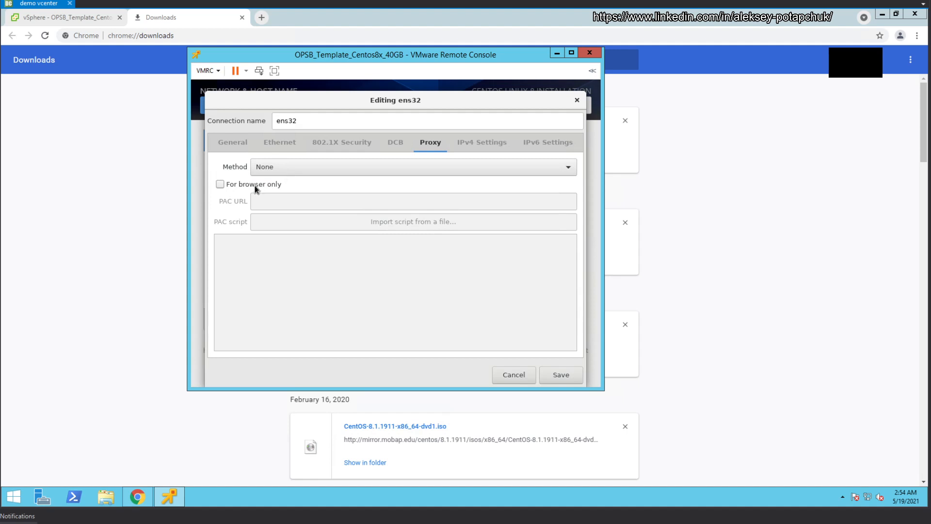
{"action": "left_click", "coordinate": [475, 146]}
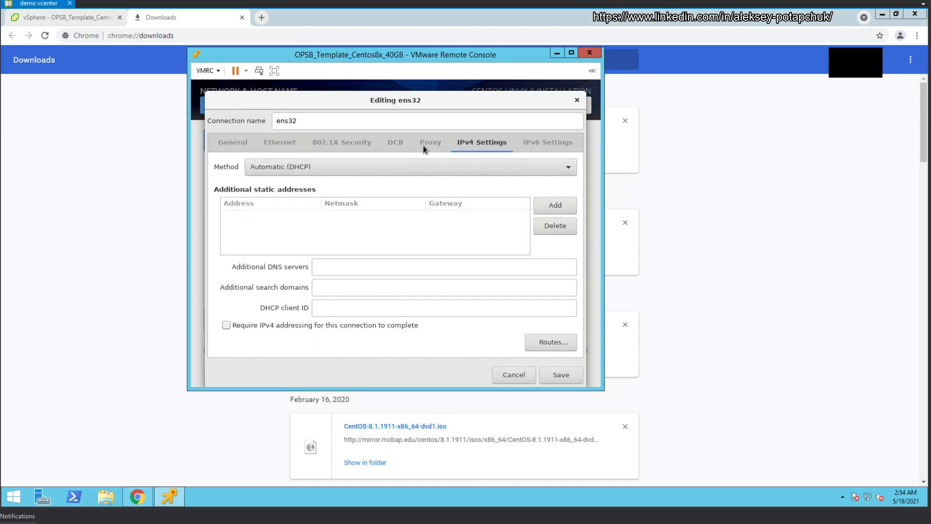
{"action": "left_click", "coordinate": [367, 172]}
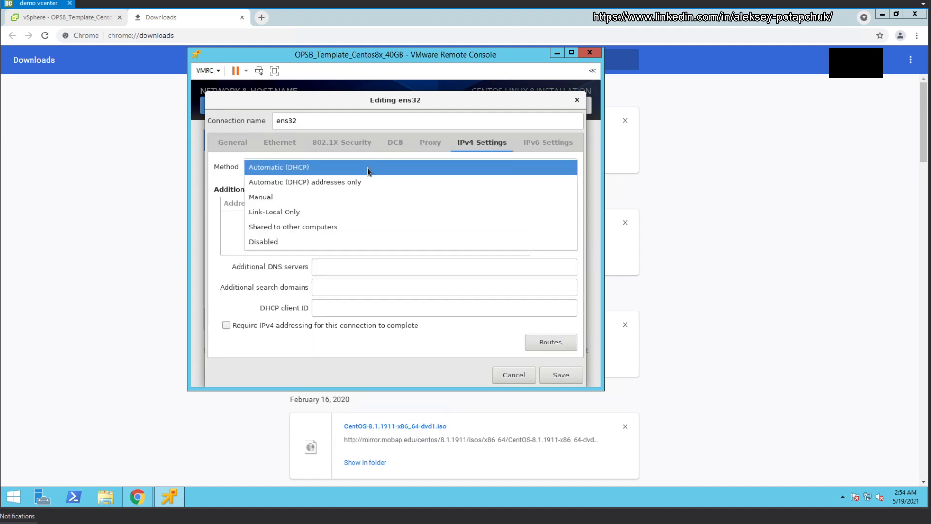
{"action": "left_click", "coordinate": [375, 217]}
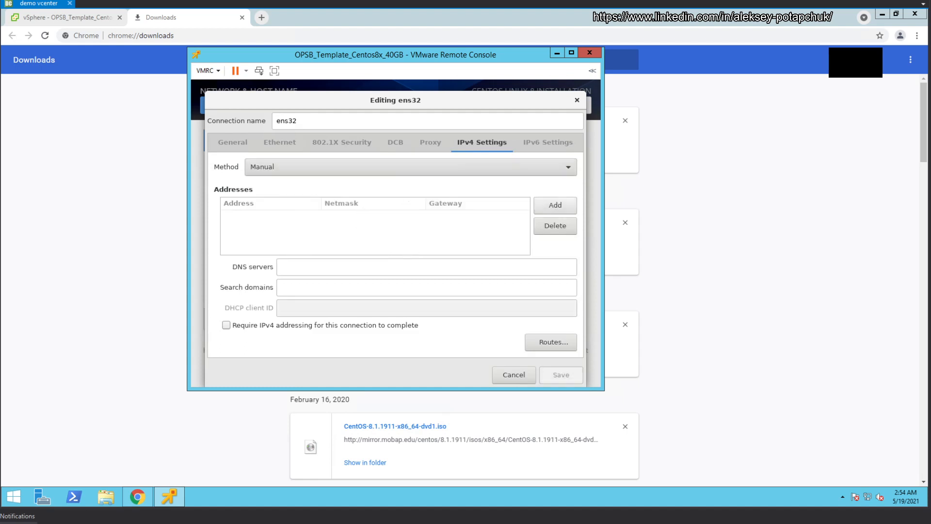
Step: Add a static IPv4 entry with netmask 255.255.255.0 and gateway 172.16.241.254
{"action": "left_click", "coordinate": [556, 204]}
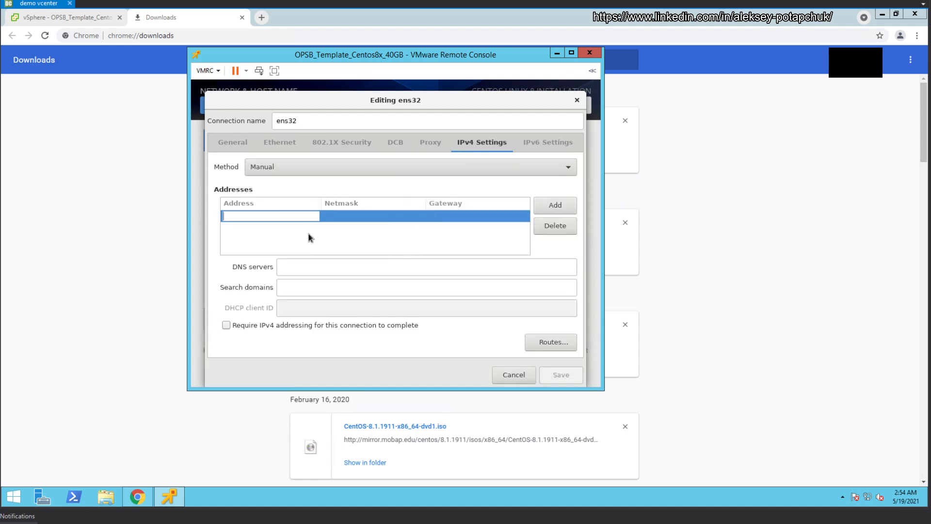
{"action": "type", "text": "172"}
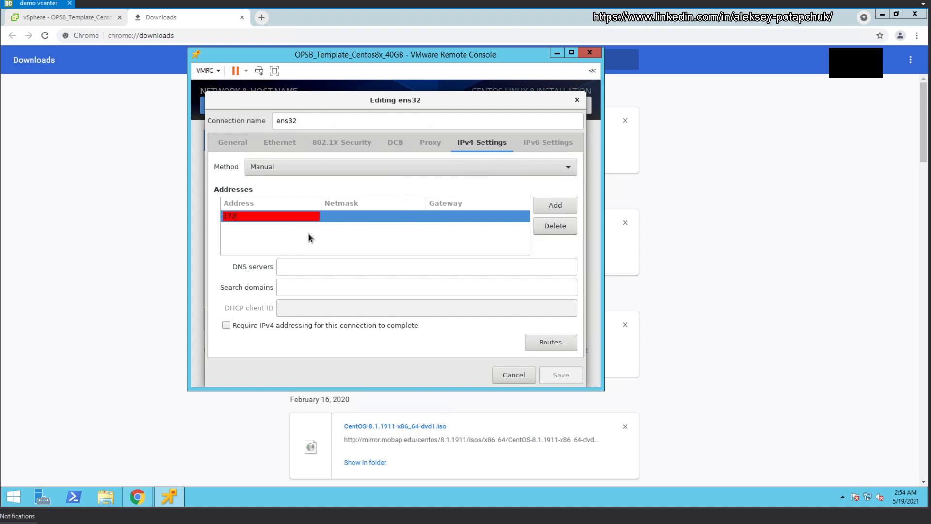
{"action": "type", "text": ".168."}
{"action": "type", "text": "241"}
{"action": "type", "text": ".10"}
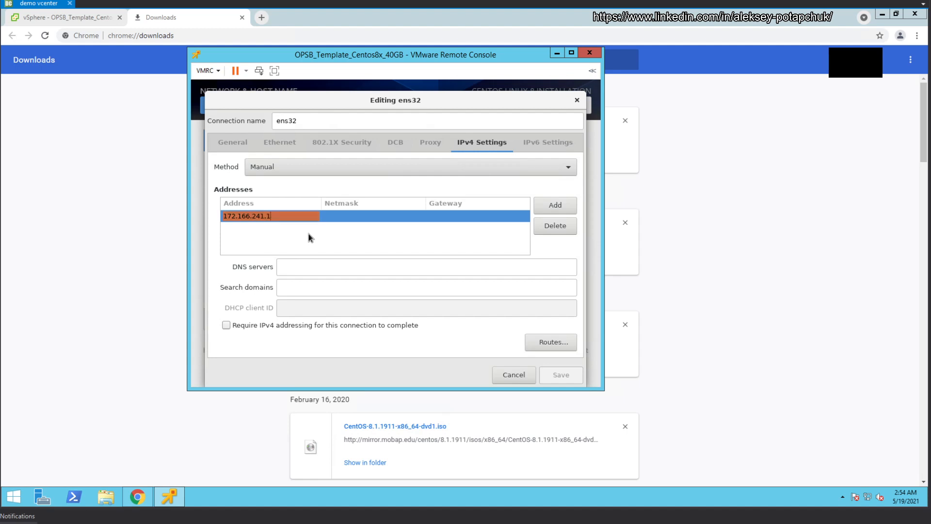
{"action": "left_click", "coordinate": [376, 220]}
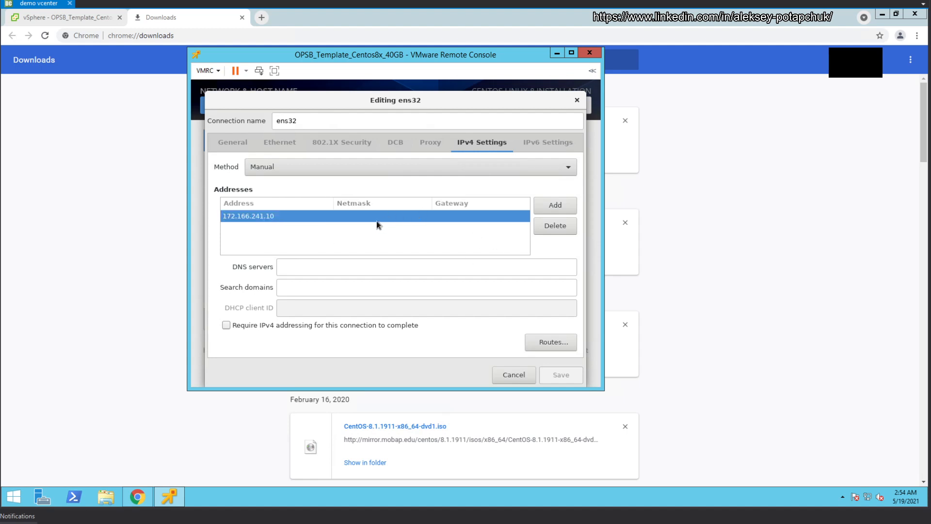
{"action": "left_click", "coordinate": [374, 219]}
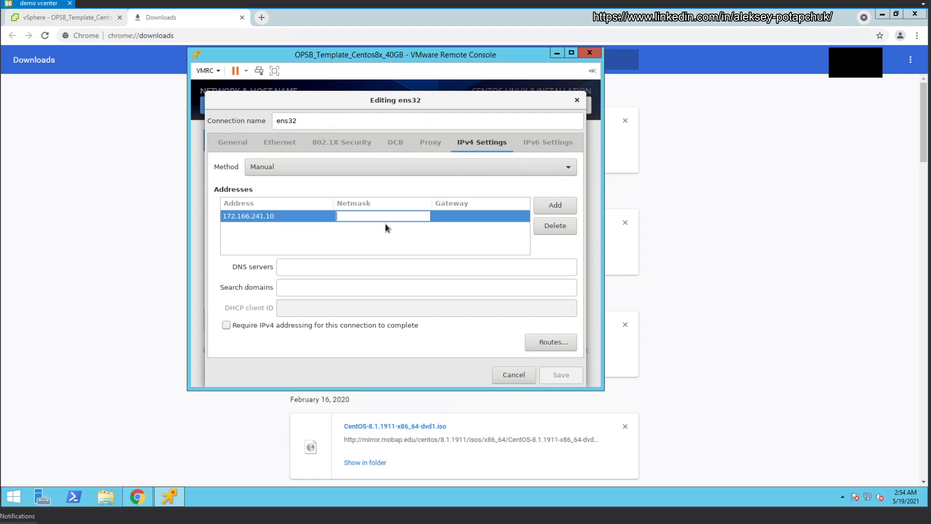
{"action": "type", "text": "255"}
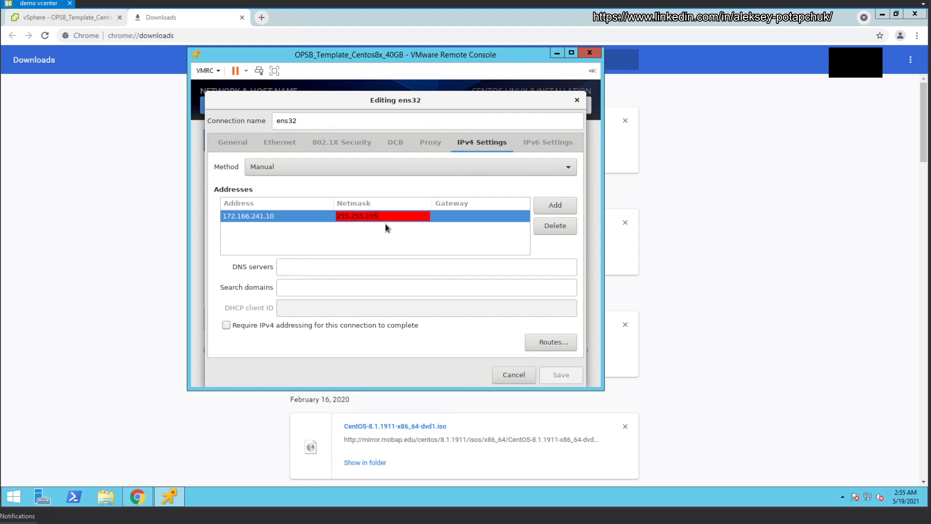
{"action": "type", "text": ".255.255.0"}
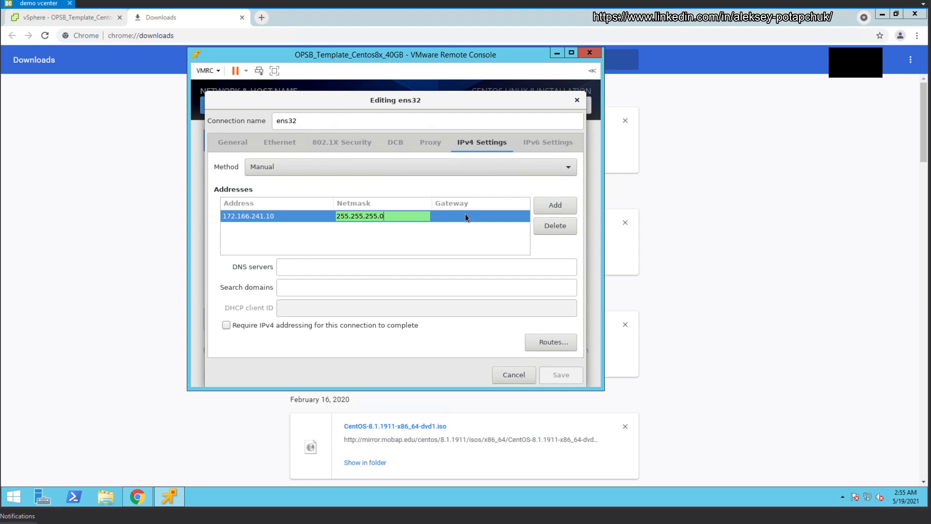
{"action": "key", "text": "Tab"}
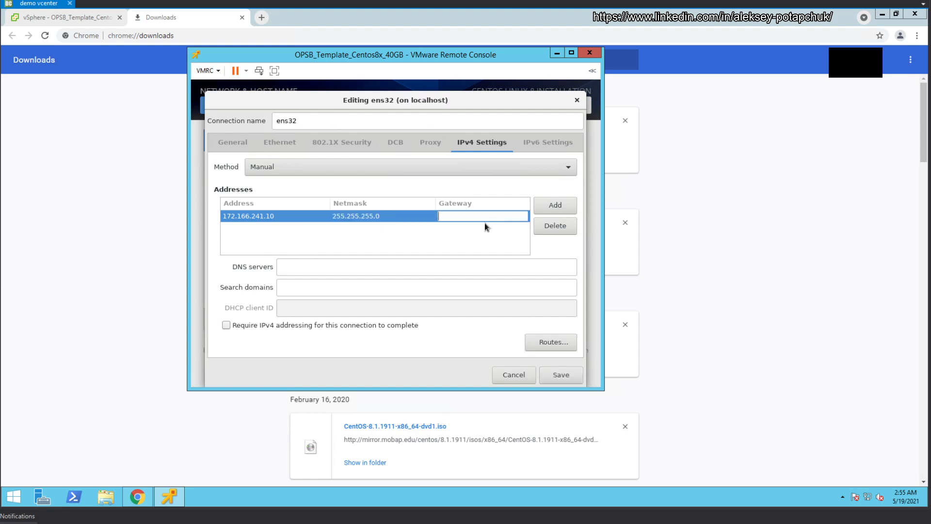
{"action": "type", "text": "172.16"}
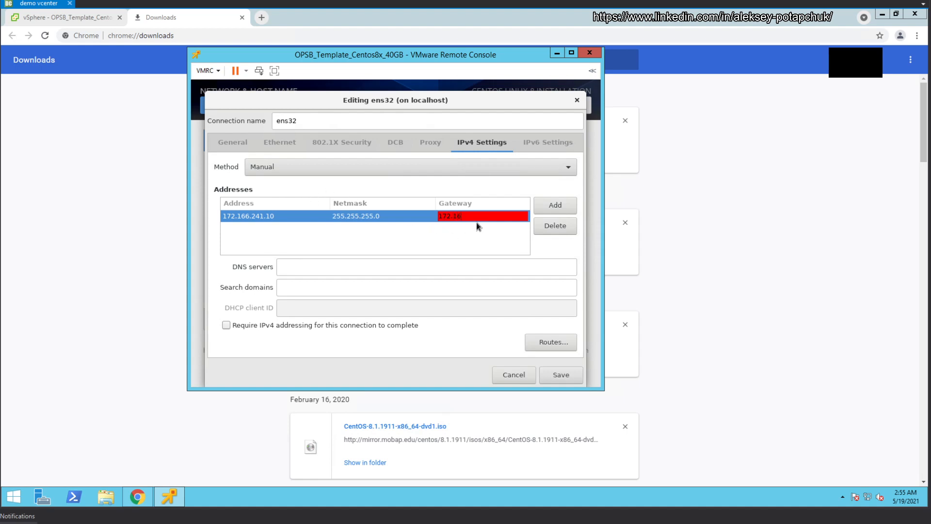
{"action": "type", "text": "."}
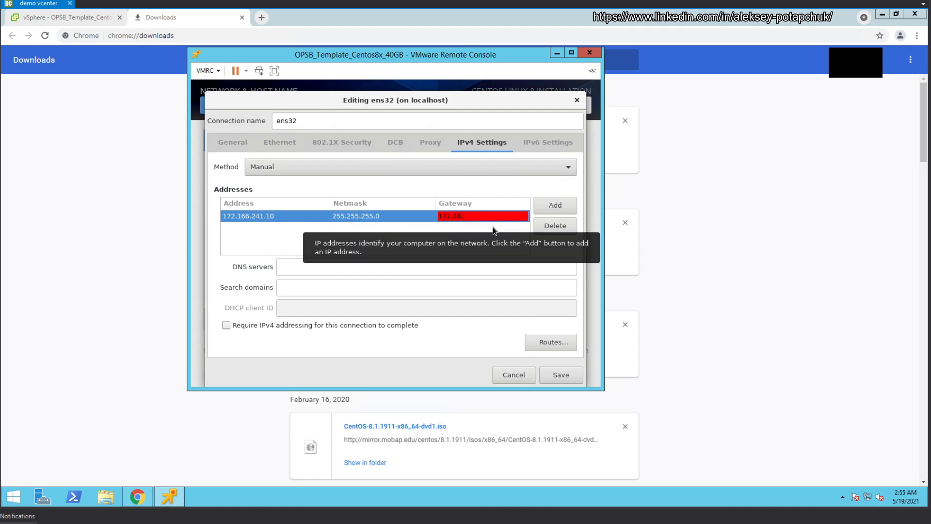
{"action": "type", "text": "241"}
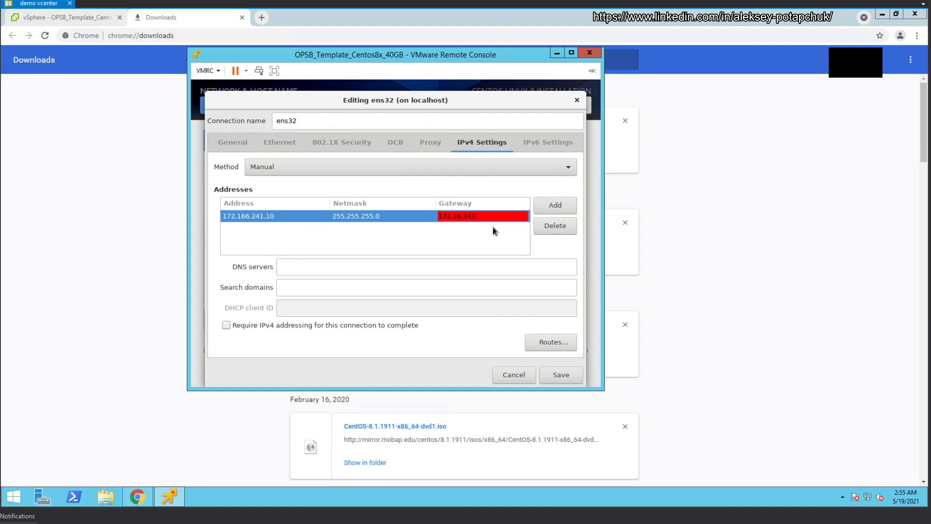
{"action": "type", "text": ".25"}
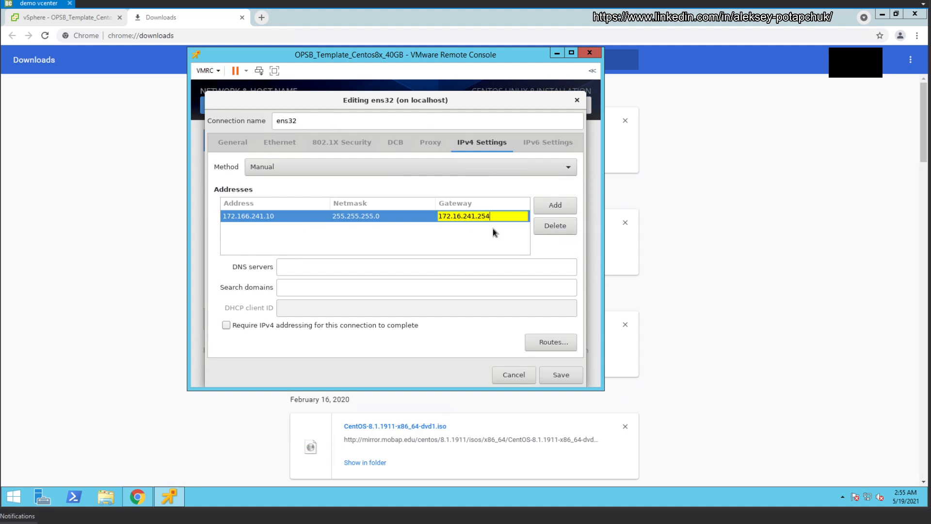
{"action": "type", "text": "4"}
{"action": "key", "text": "Return"}
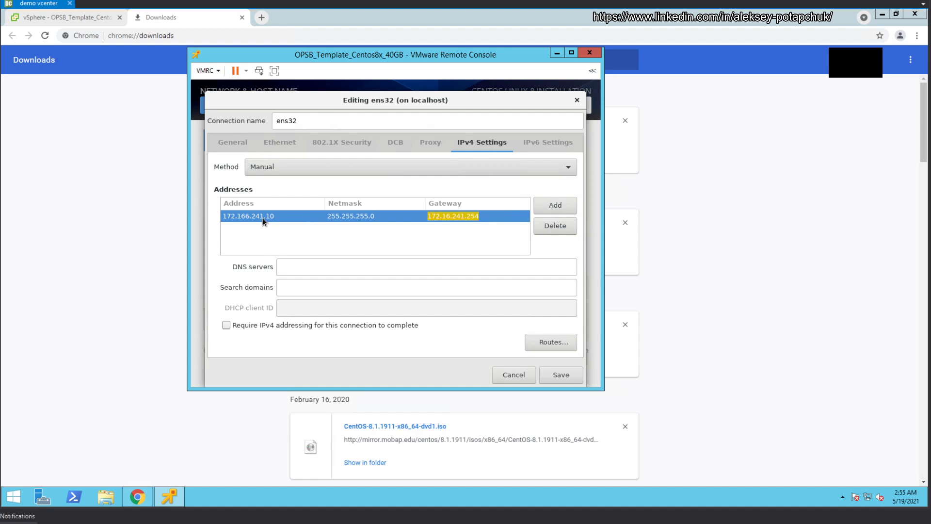
Step: Correct the entry's address to 172.16.241.10 and move to the DNS servers field
{"action": "left_click", "coordinate": [263, 217]}
{"action": "key", "text": "BackSpace"}
{"action": "left_click", "coordinate": [477, 248]}
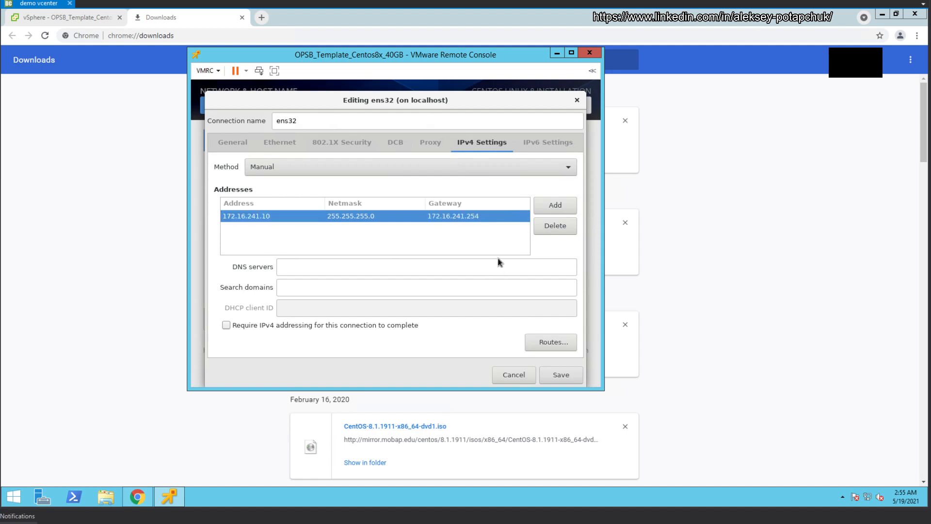
{"action": "left_click", "coordinate": [318, 266]}
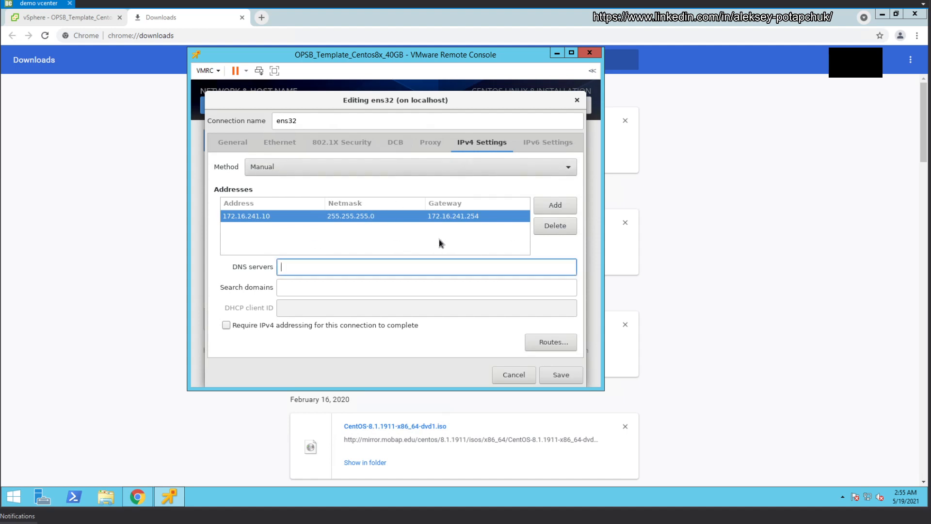
Step: Look up the f2_dns VM's IP address in vSphere Client, then return to the remote console
{"action": "left_click", "coordinate": [50, 22]}
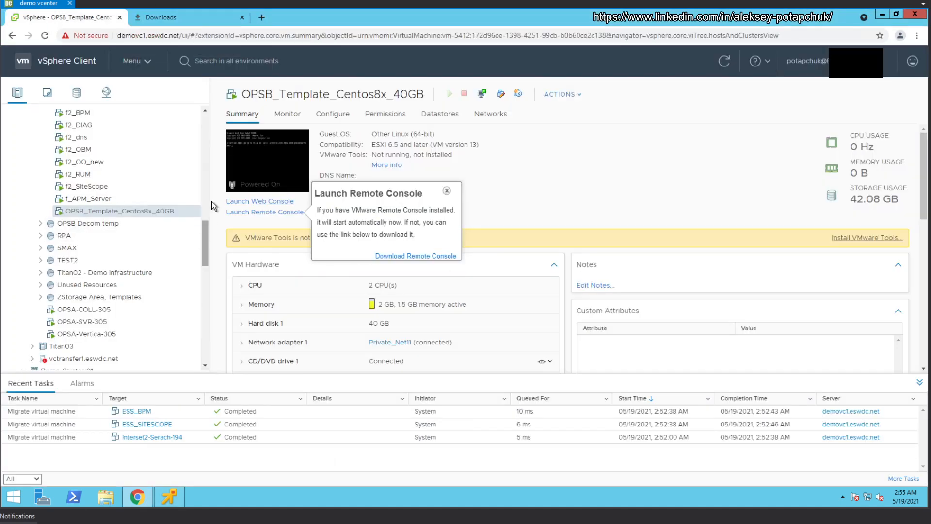
{"action": "scroll", "coordinate": [215, 200], "scroll_direction": "up", "scroll_amount": 2}
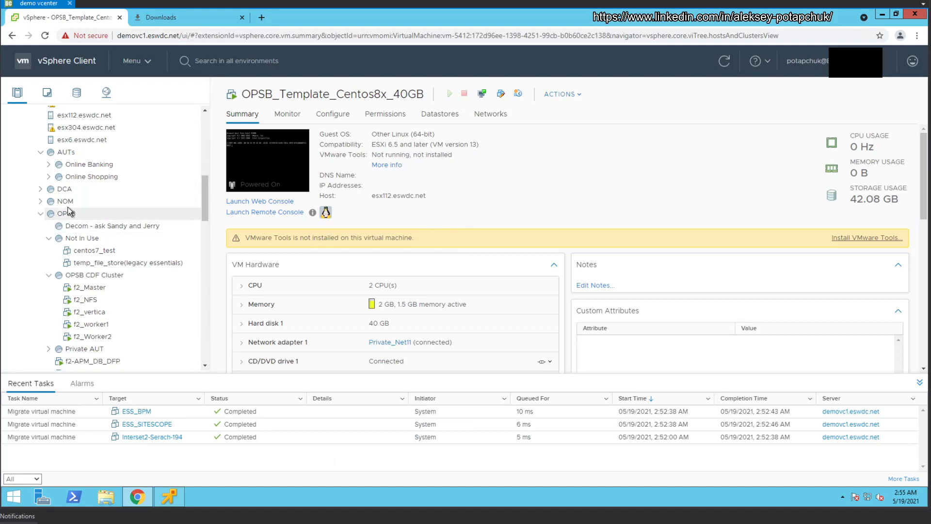
{"action": "scroll", "coordinate": [91, 322], "scroll_direction": "down", "scroll_amount": 2}
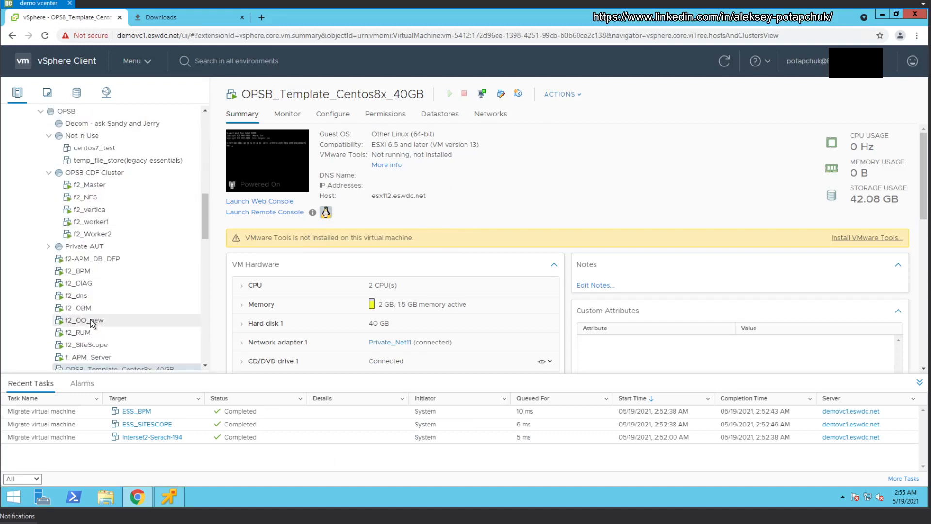
{"action": "left_click", "coordinate": [83, 296]}
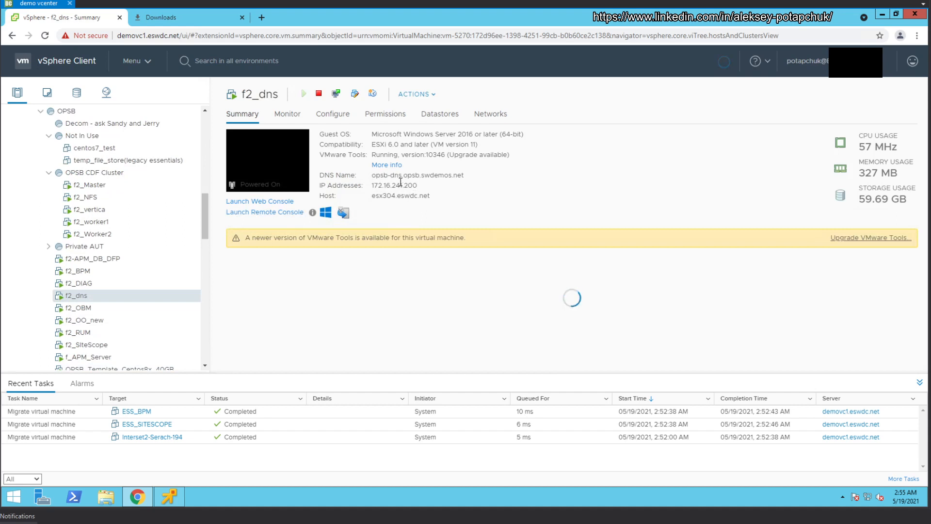
{"action": "left_click", "coordinate": [170, 492]}
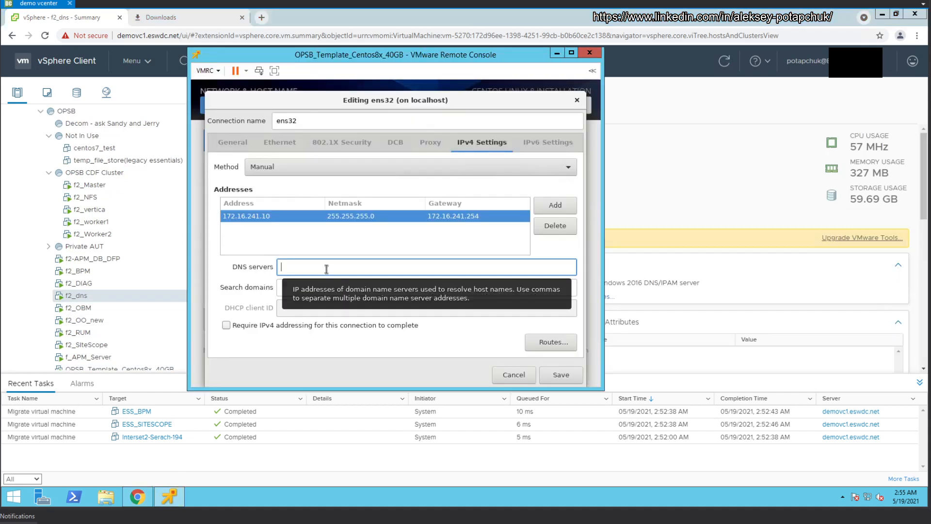
Step: Set DNS server 172.16.241.200 and search domain opsb.eswdc.net, and disable IPv6 for ens32
{"action": "type", "text": "172.16."}
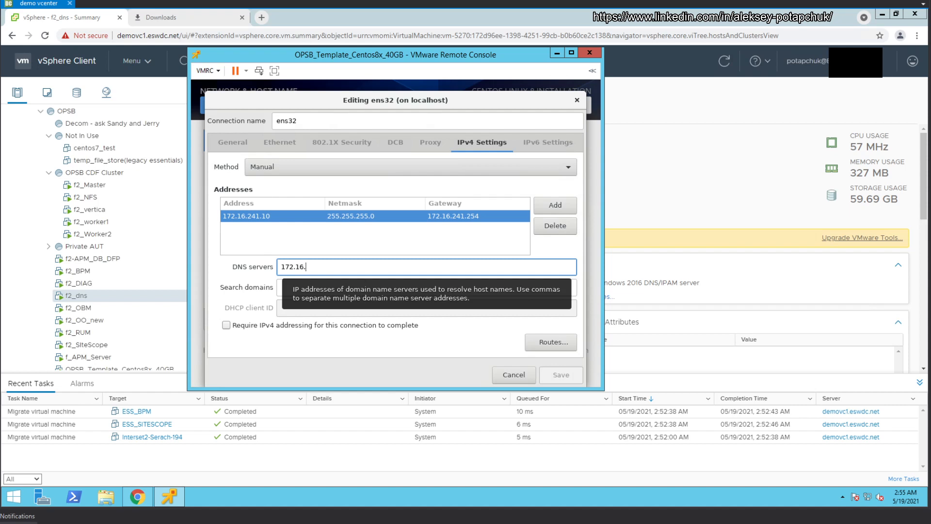
{"action": "type", "text": "241.200"}
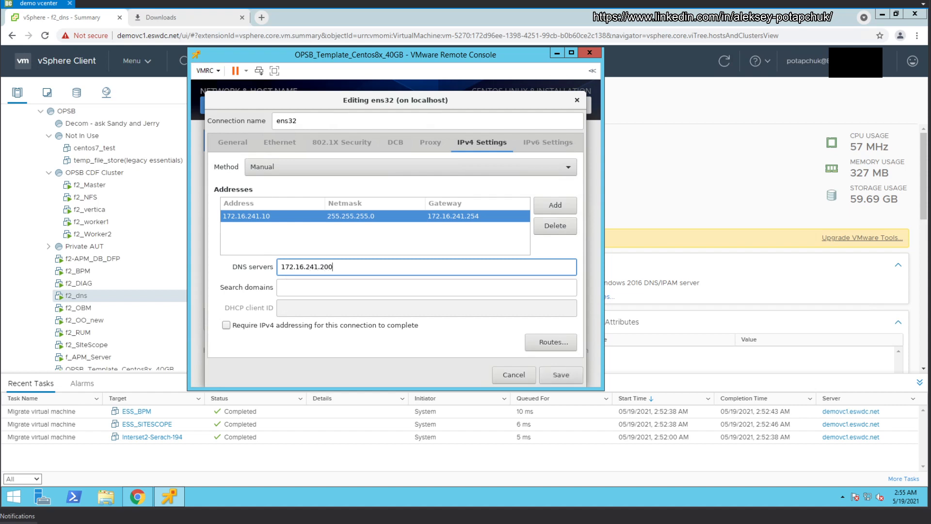
{"action": "left_click", "coordinate": [299, 288]}
{"action": "type", "text": "ops"}
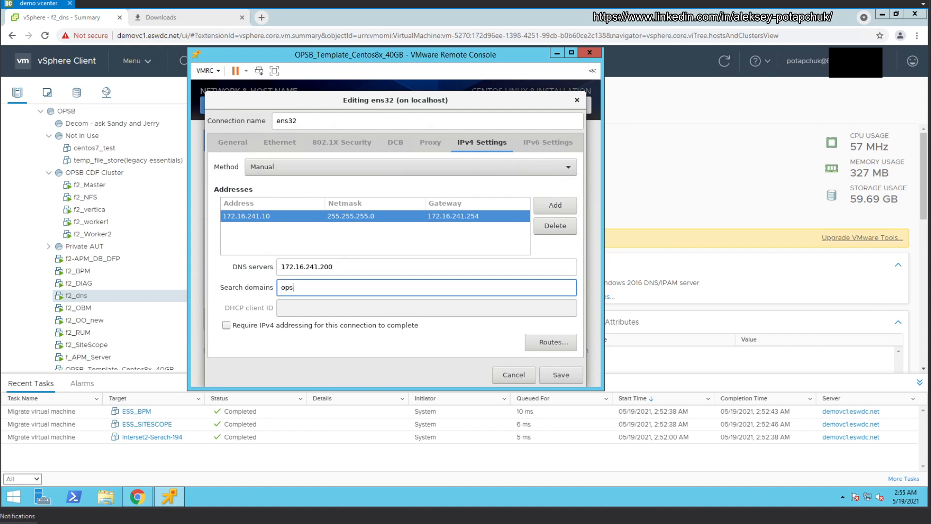
{"action": "type", "text": "b.eswdc.net"}
{"action": "left_click", "coordinate": [531, 148]}
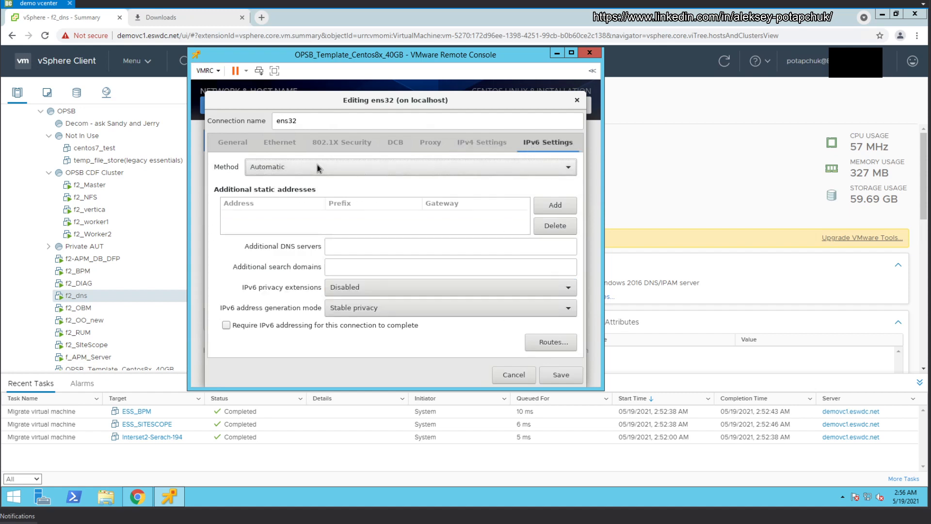
{"action": "left_click", "coordinate": [317, 167]}
{"action": "left_click", "coordinate": [284, 256]}
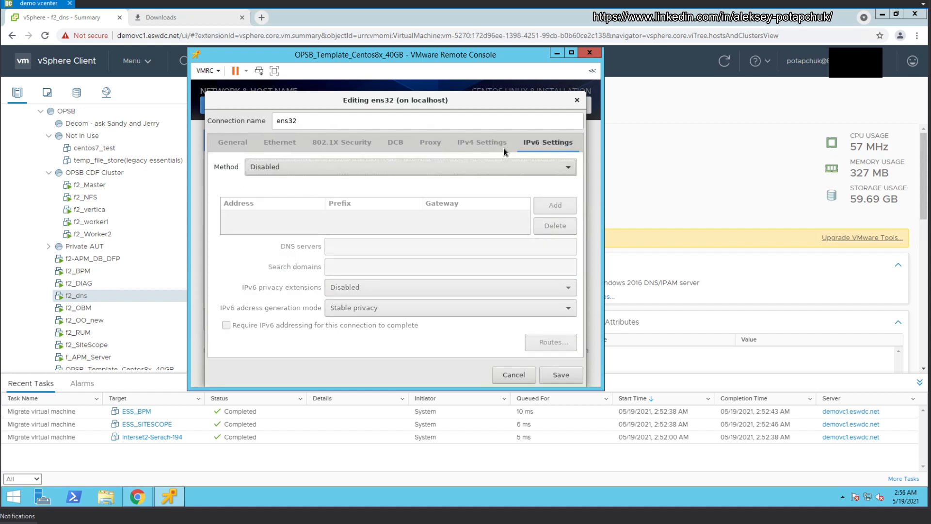
{"action": "left_click", "coordinate": [467, 145]}
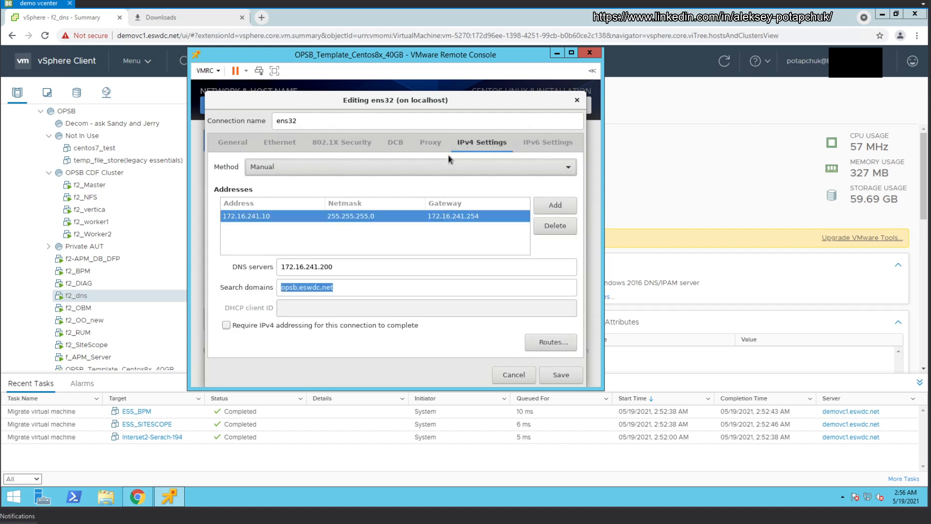
Step: Keep the ens32 proxy method at None and save the connection settings
{"action": "left_click", "coordinate": [259, 145]}
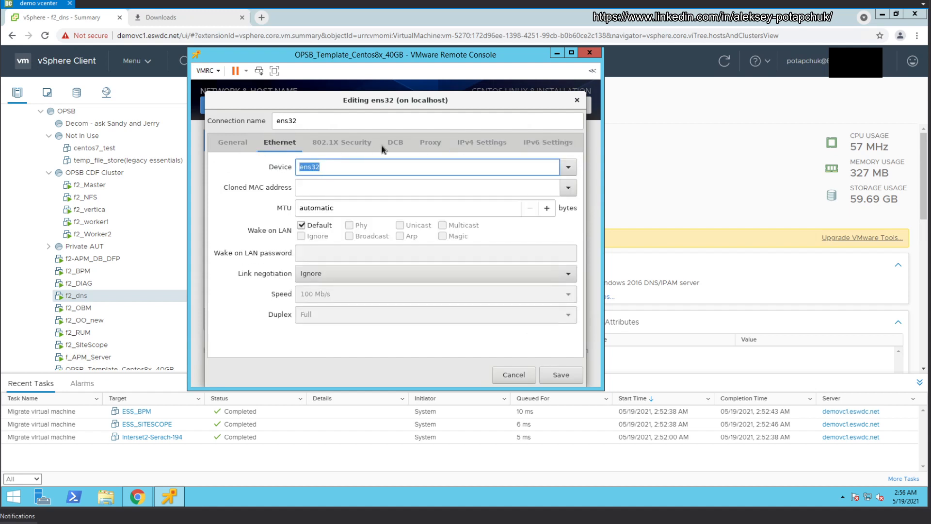
{"action": "left_click", "coordinate": [430, 143]}
{"action": "left_click", "coordinate": [324, 169]}
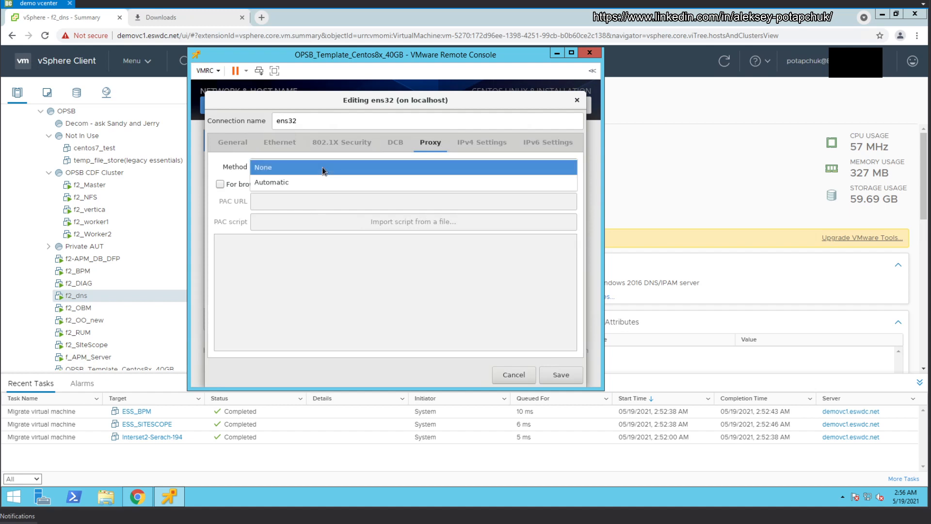
{"action": "left_click", "coordinate": [290, 187]}
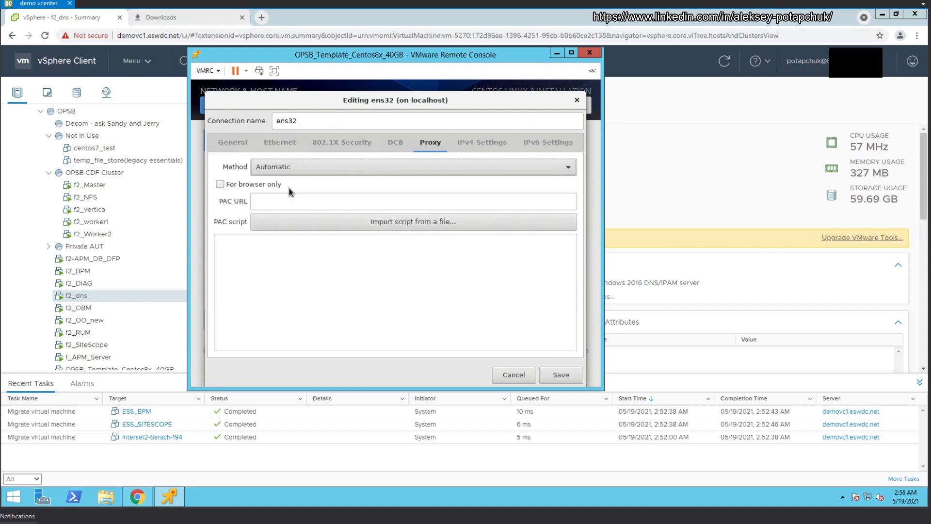
{"action": "left_click", "coordinate": [319, 168]}
{"action": "left_click", "coordinate": [297, 155]}
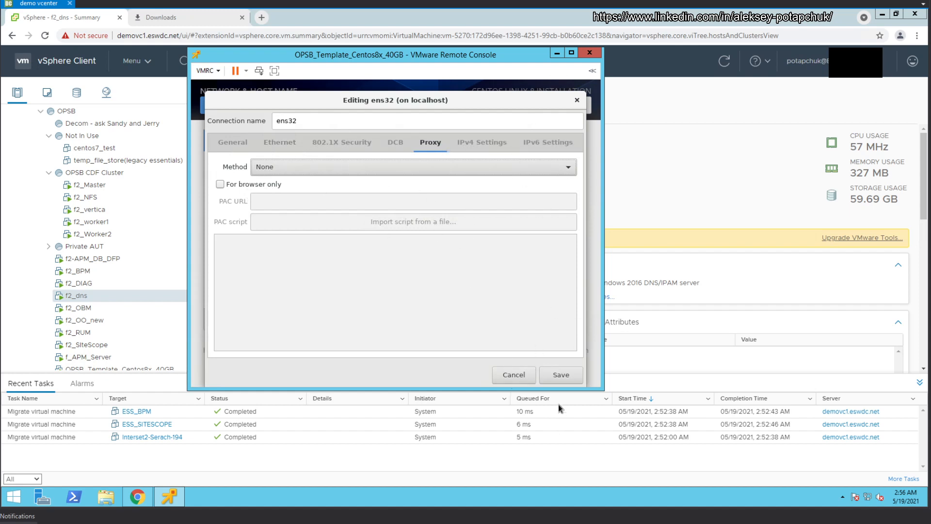
{"action": "left_click", "coordinate": [561, 376]}
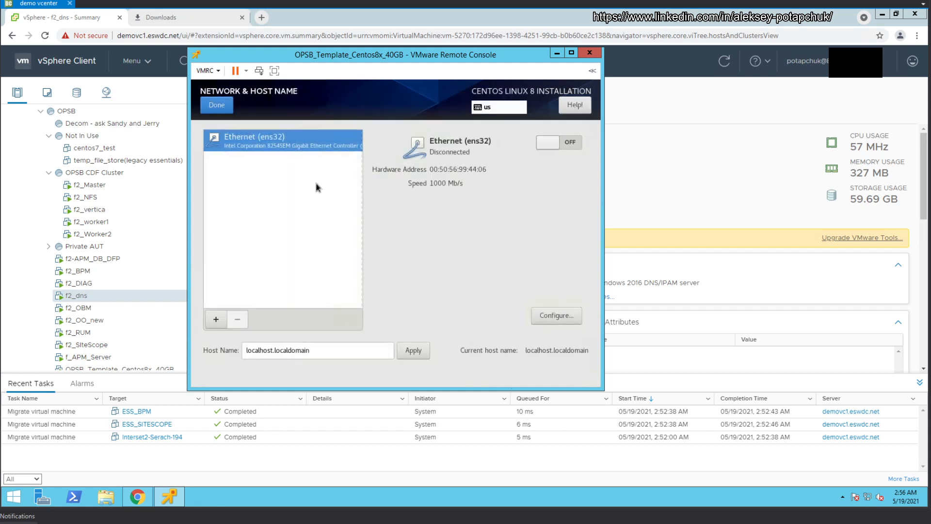
Step: Turn ens32 on so it connects with 172.16.241.10/24, and leave Security Policy empty
{"action": "left_click", "coordinate": [557, 148]}
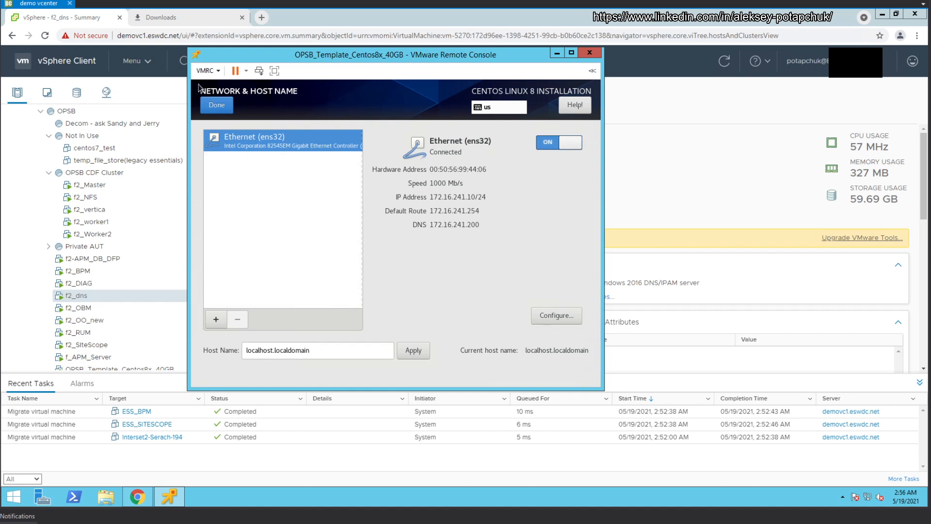
{"action": "left_click", "coordinate": [224, 108]}
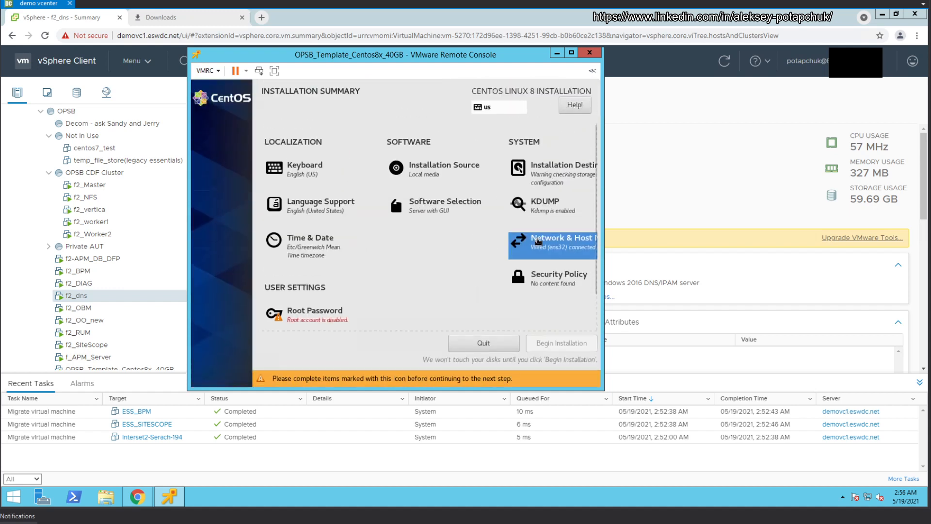
{"action": "left_click", "coordinate": [586, 289]}
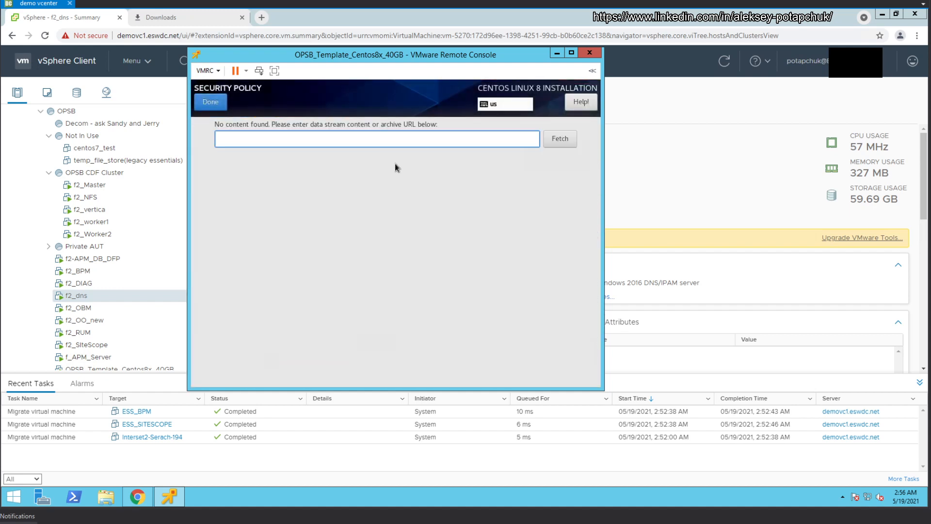
{"action": "left_click", "coordinate": [216, 109]}
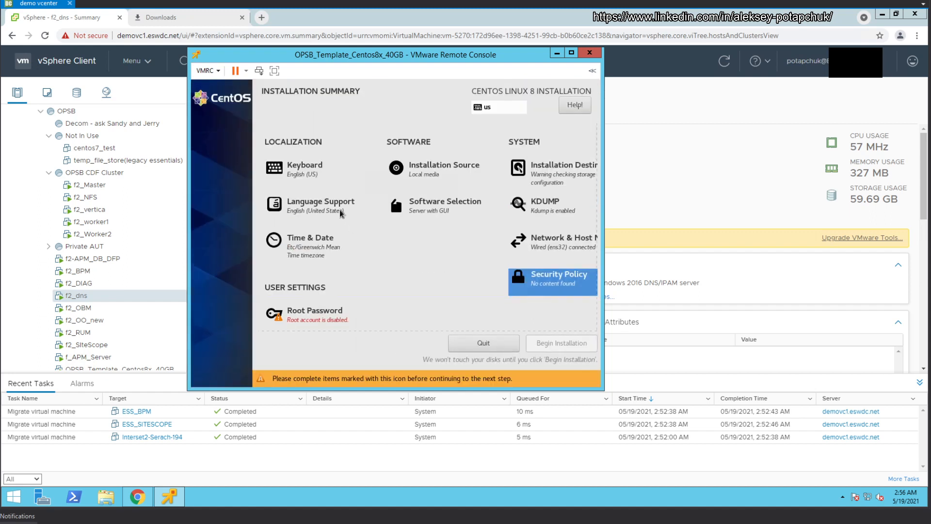
Step: Set and confirm the root password, then begin the CentOS 8 installation
{"action": "left_click", "coordinate": [307, 321]}
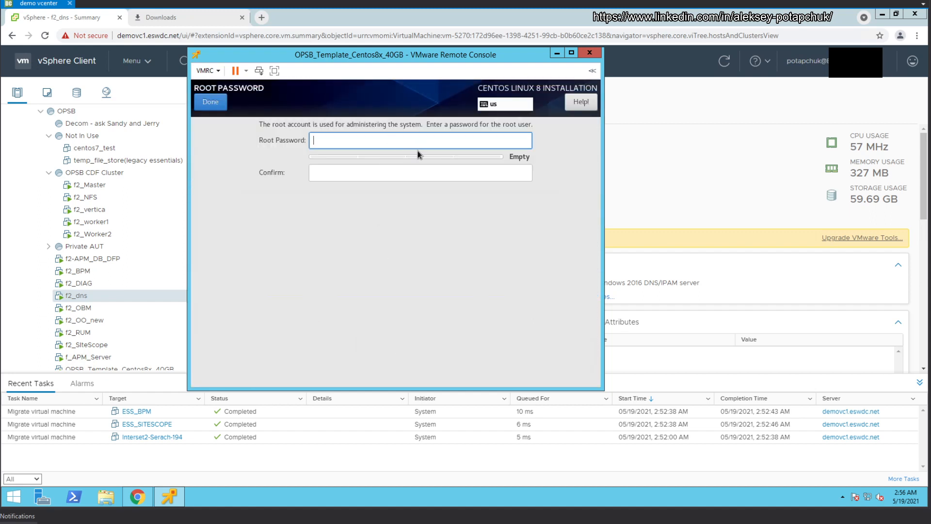
{"action": "type", "text": "•••••••"}
{"action": "key", "text": "BackSpace"}
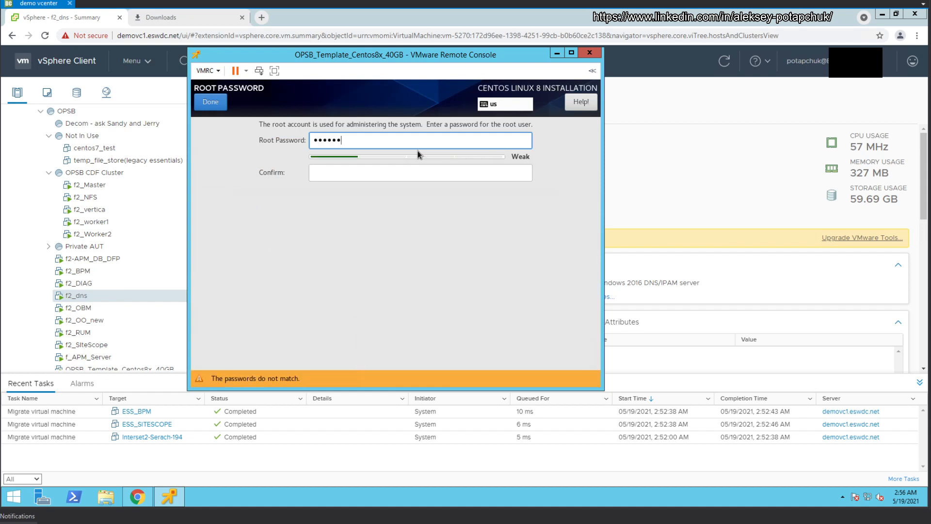
{"action": "key", "text": "BackSpace"}
{"action": "key", "text": "BackSpace"}
{"action": "key", "text": "BackSpace"}
{"action": "key", "text": "BackSpace"}
{"action": "key", "text": "BackSpace"}
{"action": "key", "text": "BackSpace"}
{"action": "type", "text": "•••••••••"}
{"action": "key", "text": "Tab"}
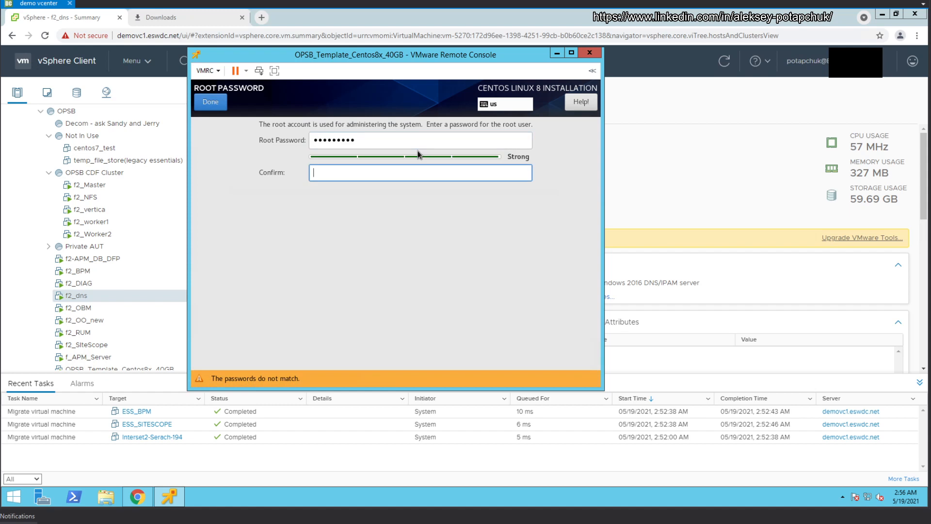
{"action": "type", "text": "••••••••"}
{"action": "key", "text": "BackSpace"}
{"action": "key", "text": "BackSpace"}
{"action": "key", "text": "BackSpace"}
{"action": "key", "text": "BackSpace"}
{"action": "key", "text": "BackSpace"}
{"action": "key", "text": "BackSpace"}
{"action": "key", "text": "BackSpace"}
{"action": "key", "text": "BackSpace"}
{"action": "type", "text": "•••••••••"}
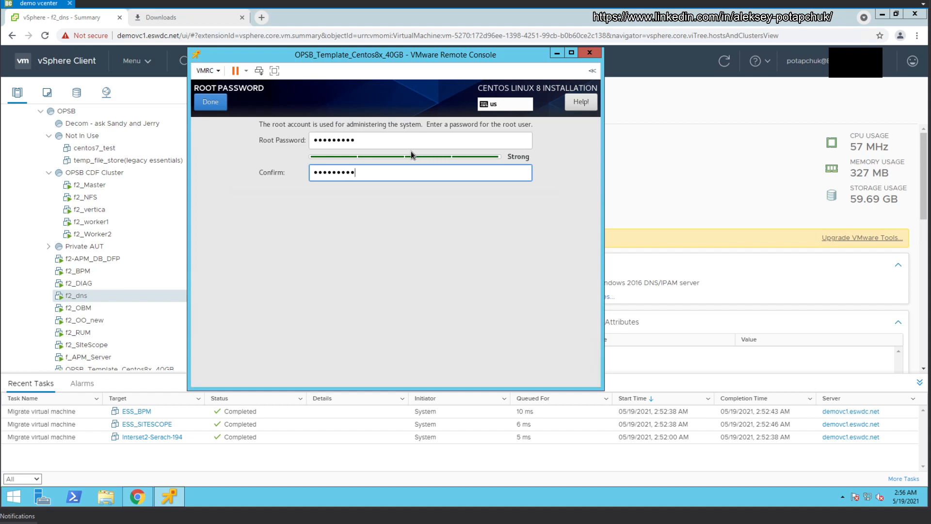
{"action": "left_click", "coordinate": [259, 183]}
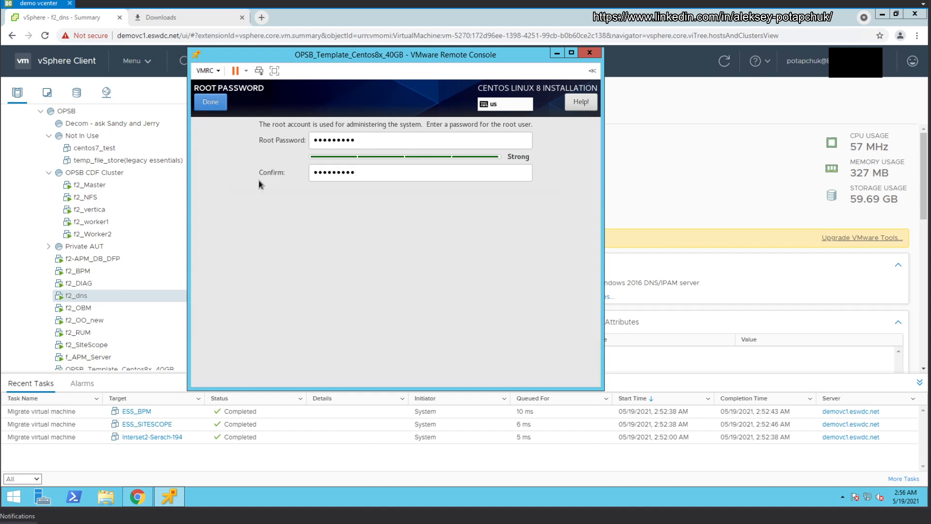
{"action": "left_click", "coordinate": [211, 102]}
{"action": "left_click", "coordinate": [558, 366]}
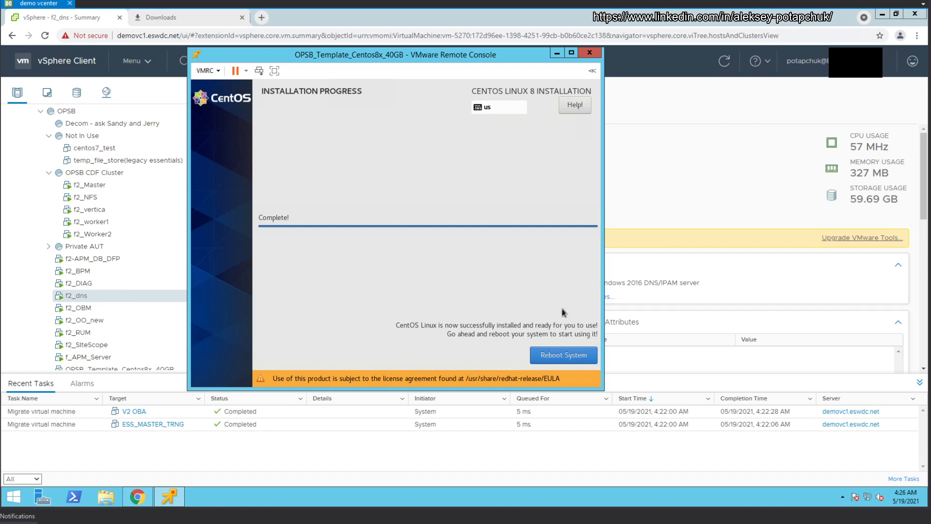
Step: Reboot the VM once the CentOS installation reports Complete
{"action": "left_click", "coordinate": [560, 354]}
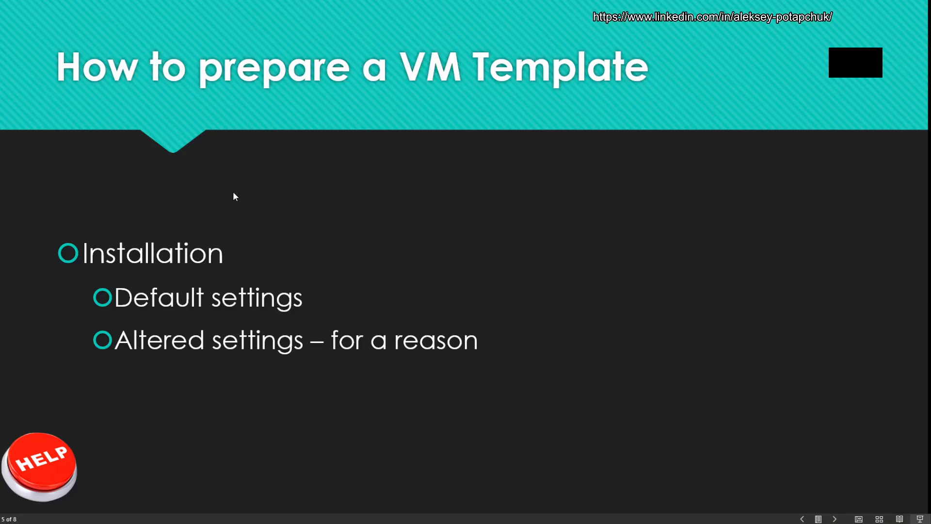
Step: Advance the presentation to the next slide, Configuration
{"action": "key", "text": "Right"}
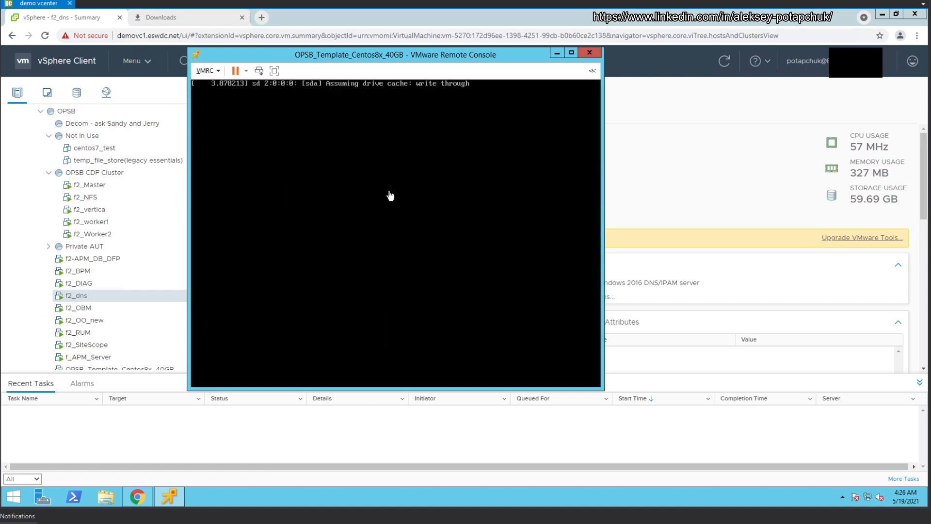
Step: Minimize the remote console, review the template VM's summary, then restore the console from the taskbar
{"action": "left_click", "coordinate": [557, 52]}
{"action": "scroll", "coordinate": [110, 335], "scroll_direction": "down", "scroll_amount": 3}
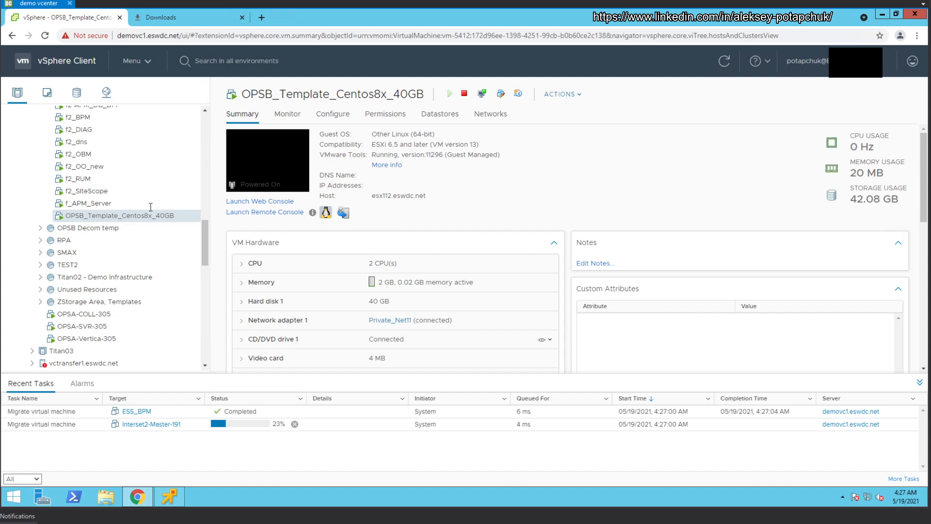
{"action": "left_click", "coordinate": [169, 497]}
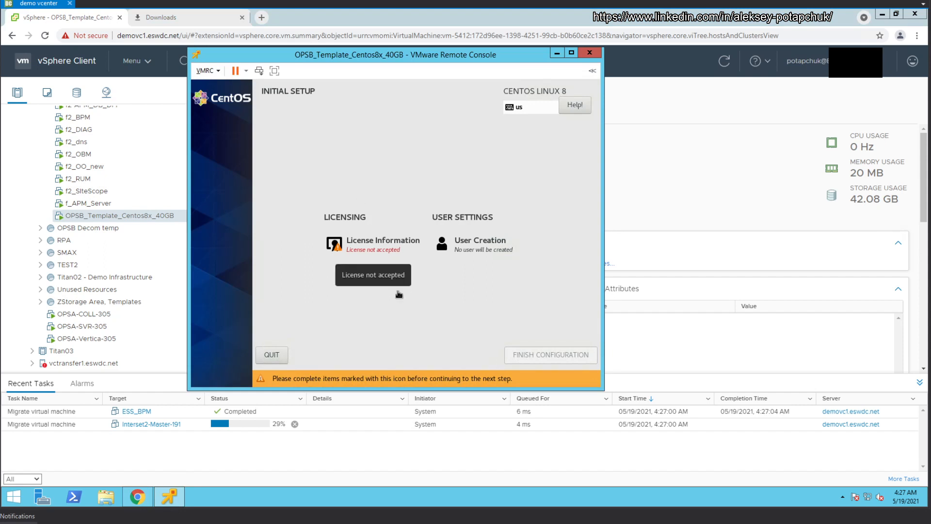
Step: Accept the CentOS licence agreement under License Information and confirm with Done
{"action": "left_click", "coordinate": [375, 245]}
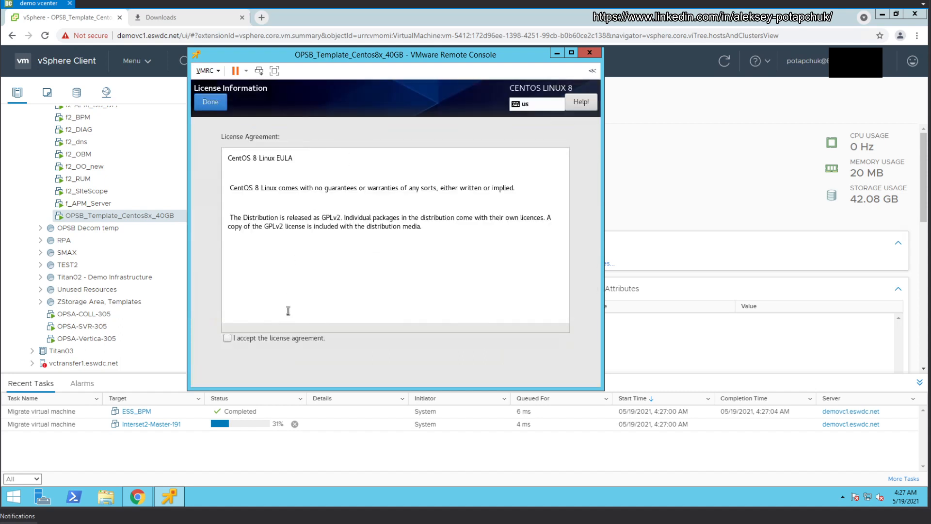
{"action": "left_click", "coordinate": [277, 339]}
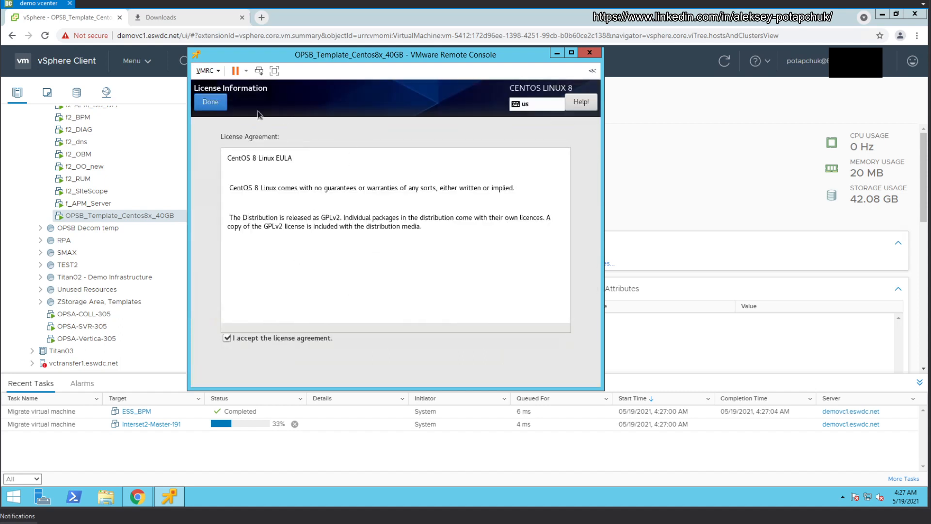
{"action": "left_click", "coordinate": [207, 105]}
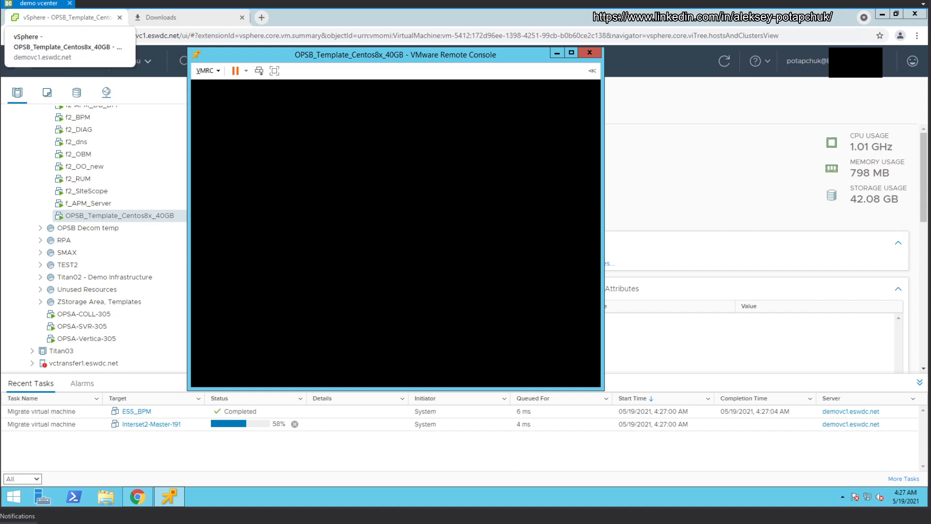
Step: Return to the TITAN OPSB 2 console, pass Welcome, turn Location Services off, and skip online accounts
{"action": "mouse_move", "coordinate": [3, 14]}
{"action": "double_click", "coordinate": [70, 166]}
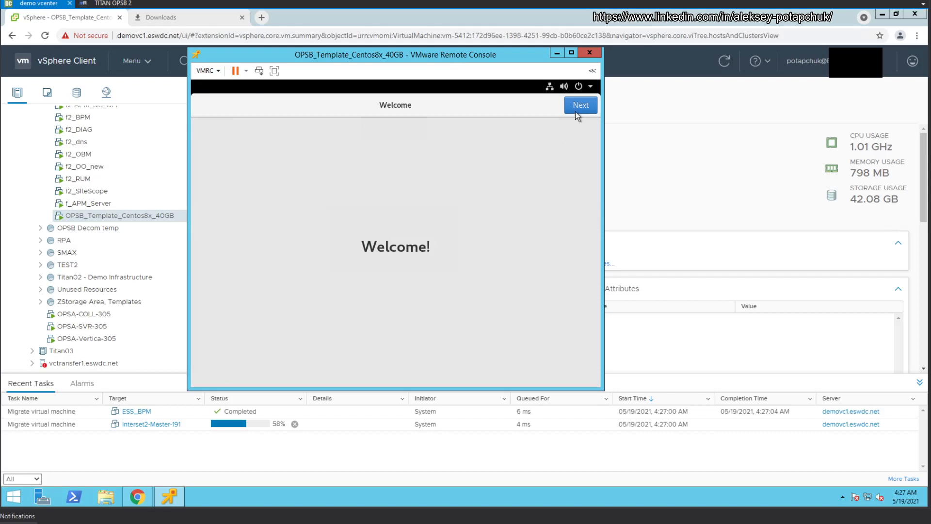
{"action": "left_click", "coordinate": [577, 108]}
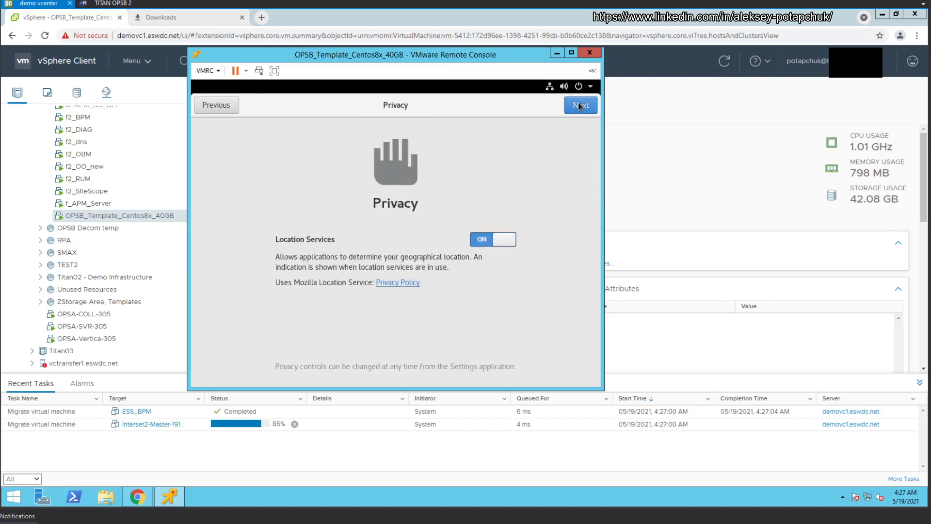
{"action": "left_click", "coordinate": [504, 247]}
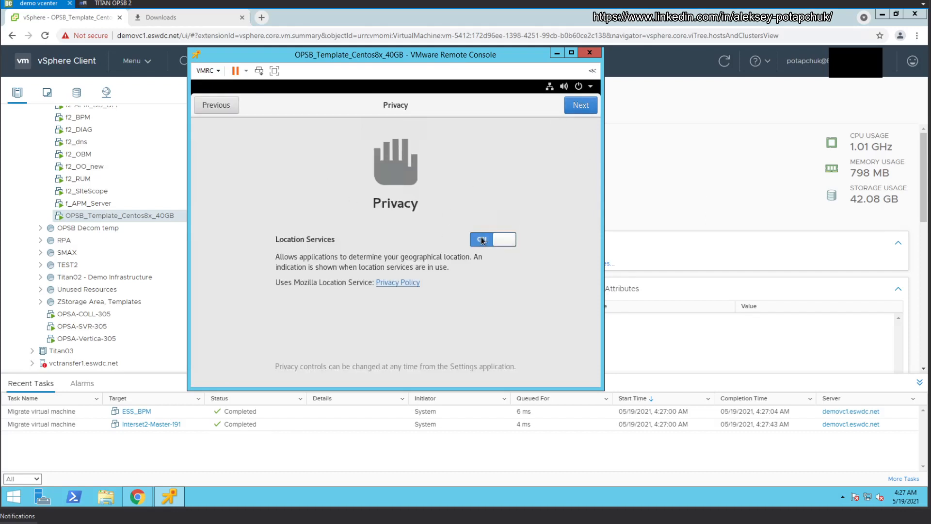
{"action": "left_click", "coordinate": [584, 109]}
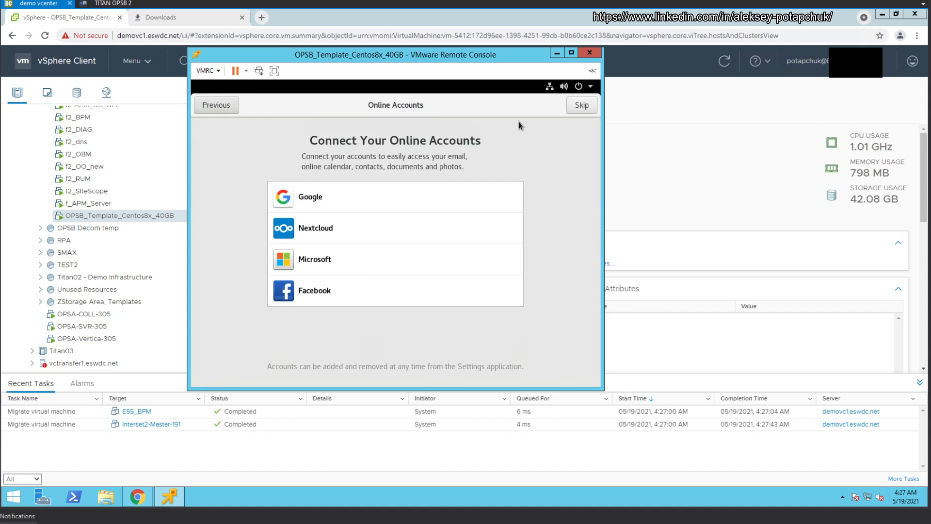
{"action": "left_click", "coordinate": [582, 105]}
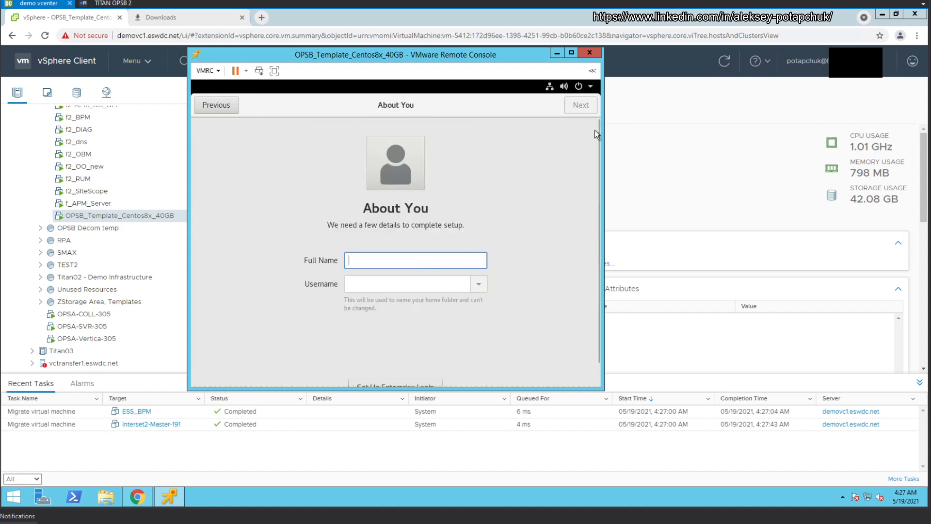
Step: Enter 'admin' as the full name and the username
{"action": "scroll", "coordinate": [500, 255], "scroll_direction": "down", "scroll_amount": 1}
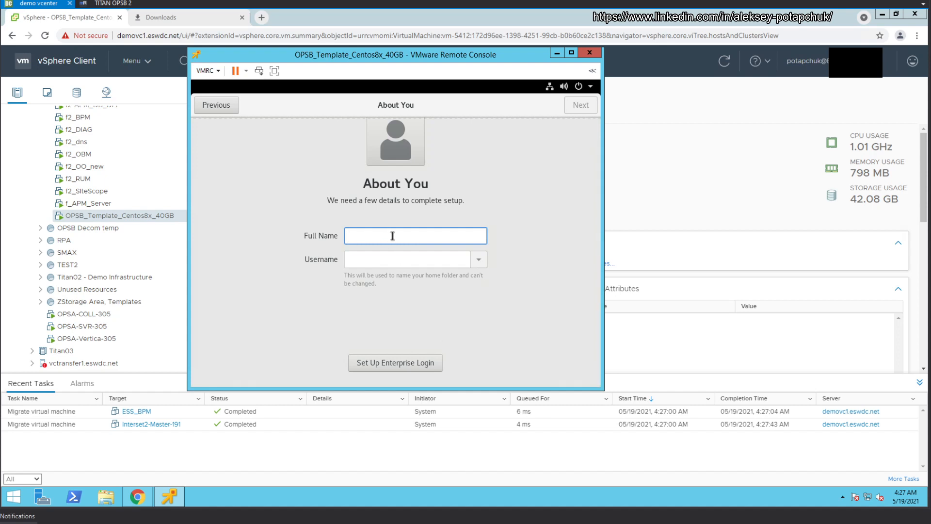
{"action": "type", "text": "admin"}
{"action": "key", "text": "Tab"}
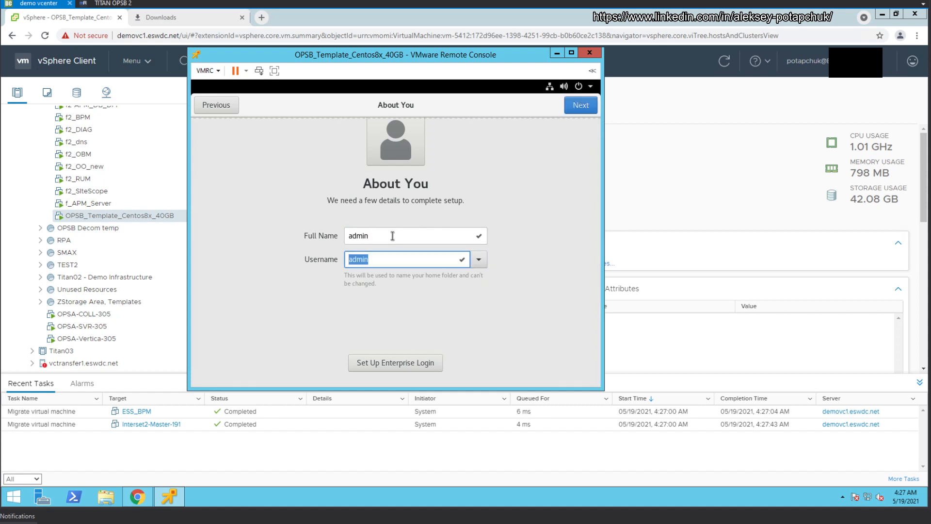
{"action": "type", "text": "adm"}
Step: Continue to the password page and try entering an account password
{"action": "left_click", "coordinate": [580, 106]}
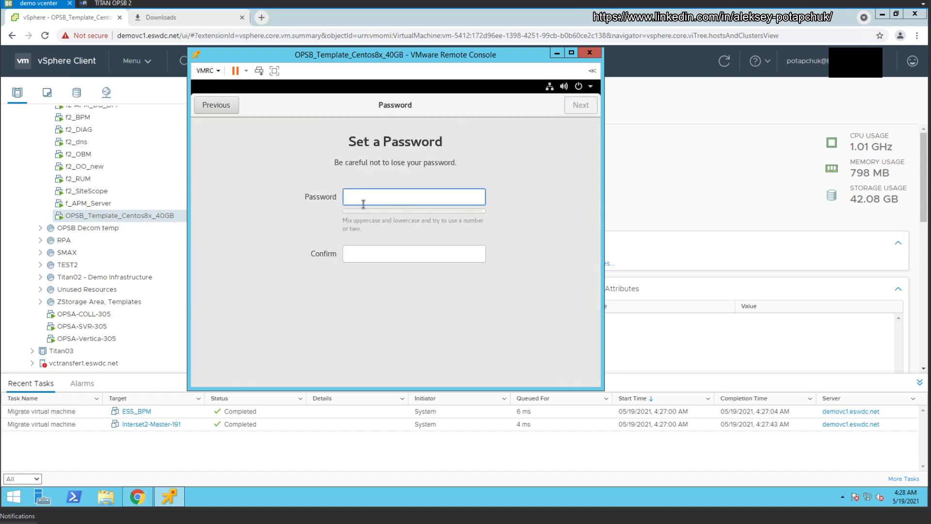
{"action": "type", "text": "passwo"}
{"action": "key", "text": "BackSpace"}
{"action": "key", "text": "BackSpace"}
{"action": "key", "text": "BackSpace"}
{"action": "key", "text": "BackSpace"}
{"action": "key", "text": "BackSpace"}
{"action": "type", "text": "password12"}
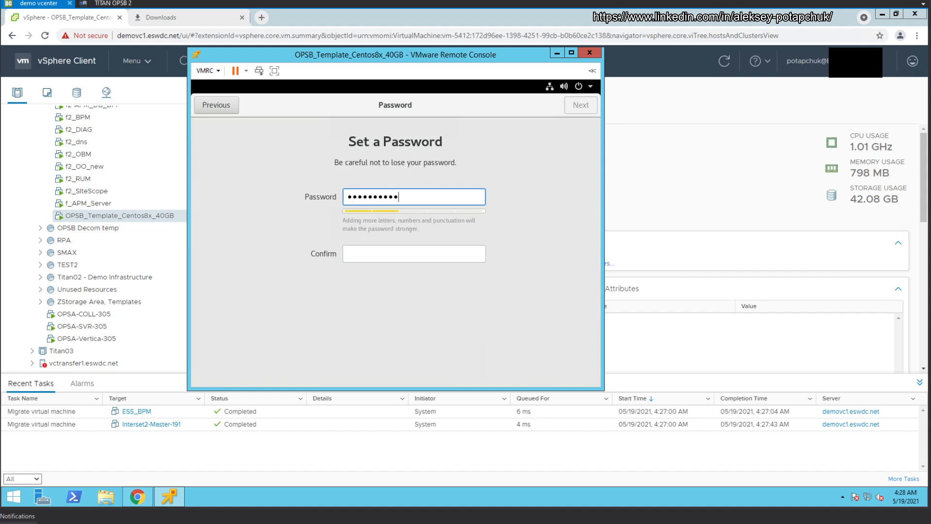
{"action": "key", "text": "BackSpace"}
{"action": "key", "text": "BackSpace"}
{"action": "key", "text": "BackSpace"}
{"action": "key", "text": "BackSpace"}
{"action": "key", "text": "BackSpace"}
{"action": "key", "text": "BackSpace"}
{"action": "key", "text": "BackSpace"}
{"action": "key", "text": "BackSpace"}
{"action": "type", "text": "admin"}
{"action": "left_click", "coordinate": [905, 497]}
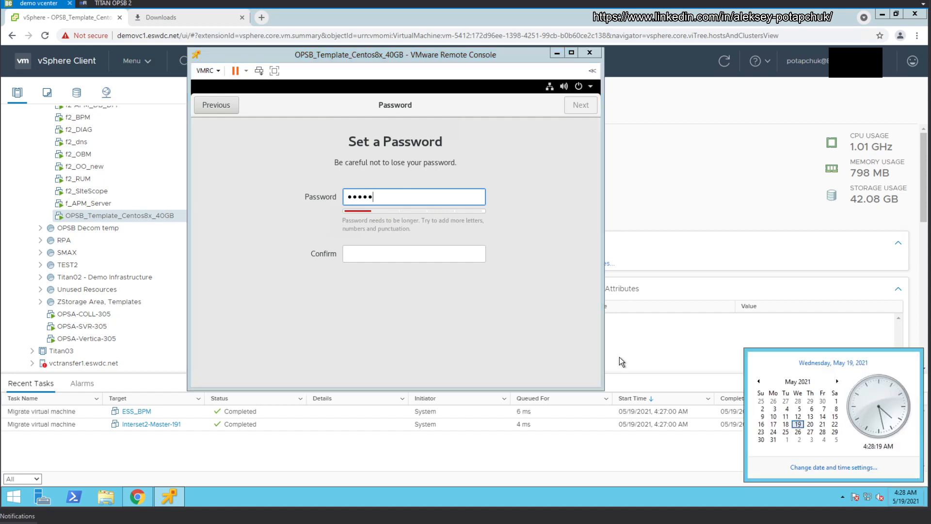
Step: Replace it with a longer account password, confirm it, and finish setup
{"action": "left_click", "coordinate": [513, 330]}
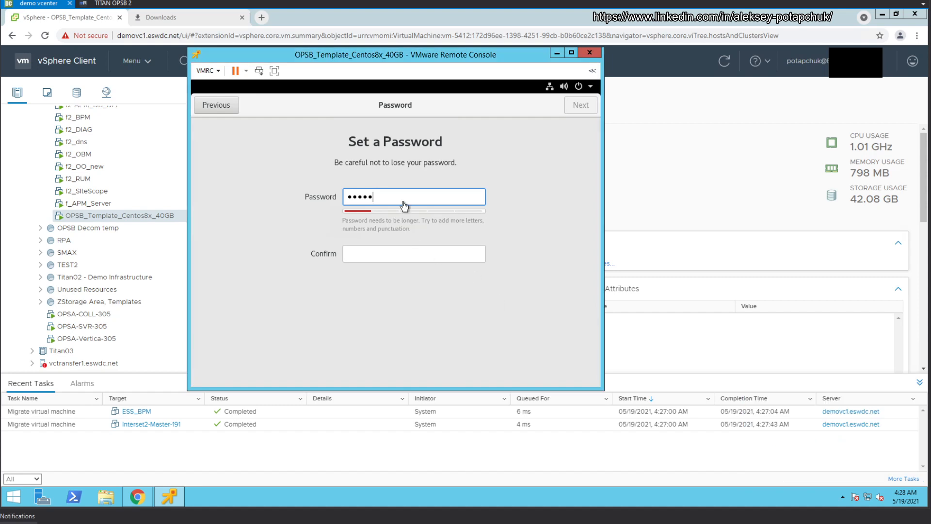
{"action": "key", "text": "BackSpace"}
{"action": "key", "text": "BackSpace"}
{"action": "key", "text": "BackSpace"}
{"action": "key", "text": "BackSpace"}
{"action": "key", "text": "BackSpace"}
{"action": "type", "text": "•••••••"}
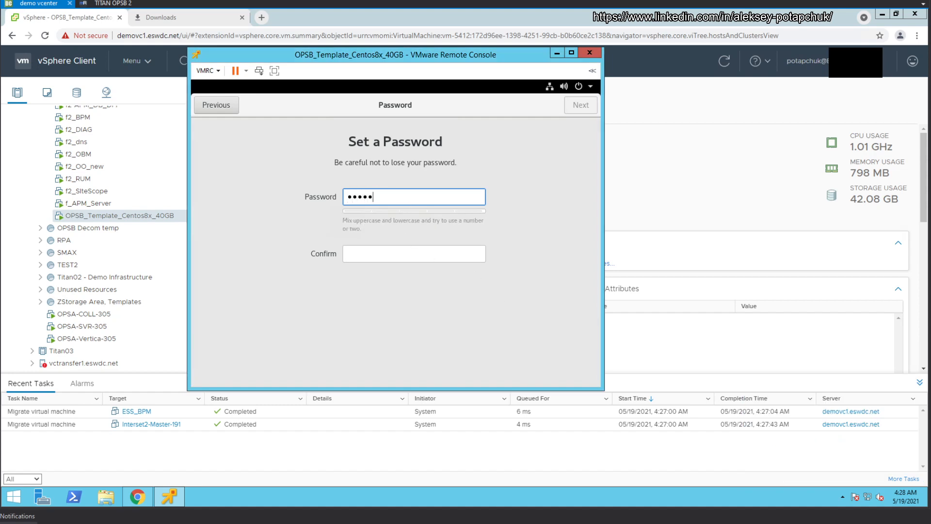
{"action": "type", "text": "••"}
{"action": "key", "text": "Tab"}
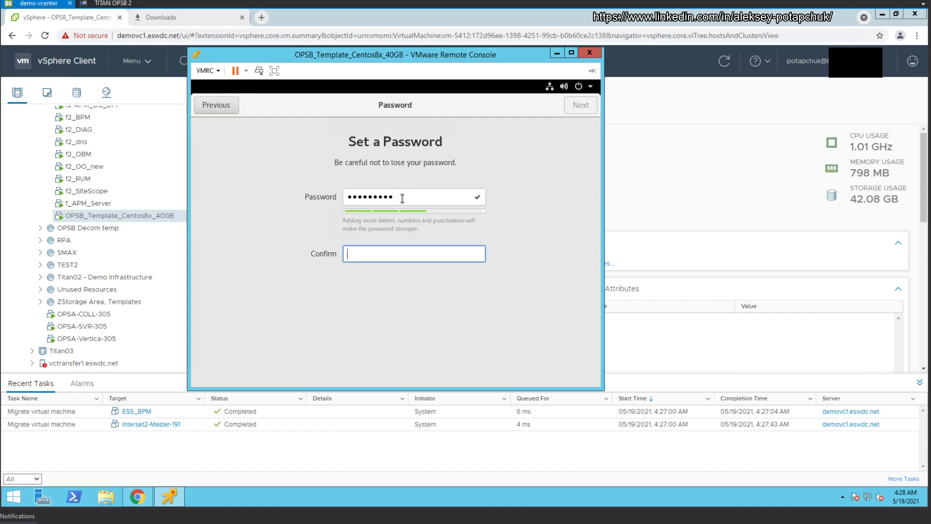
{"action": "type", "text": "•••••••••"}
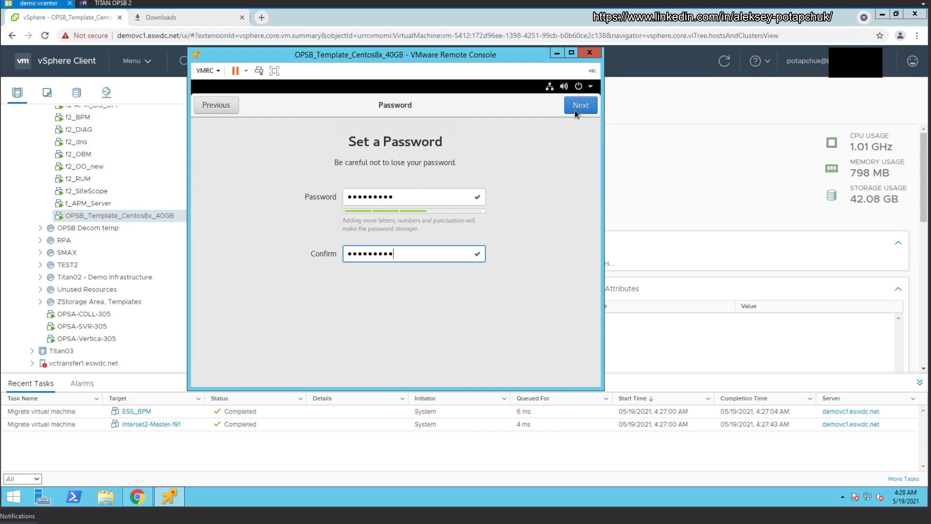
{"action": "left_click", "coordinate": [575, 110]}
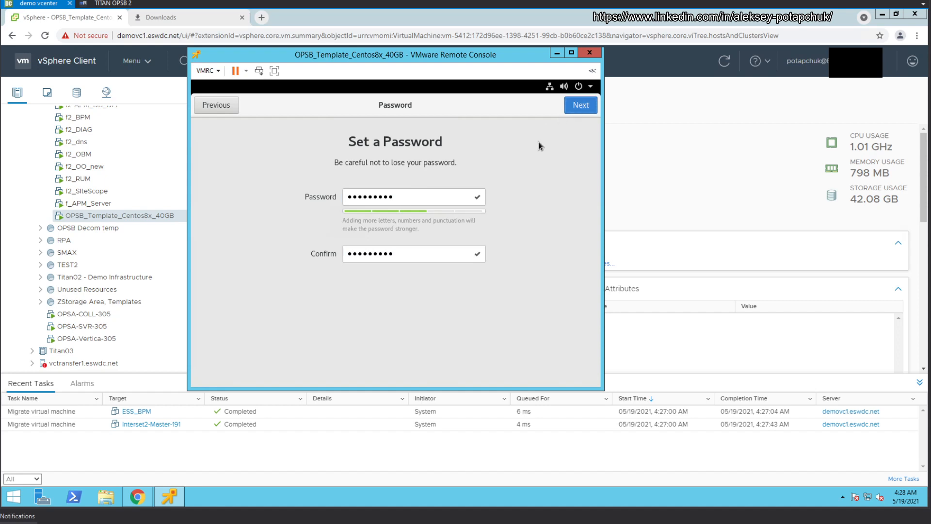
{"action": "left_click", "coordinate": [580, 104]}
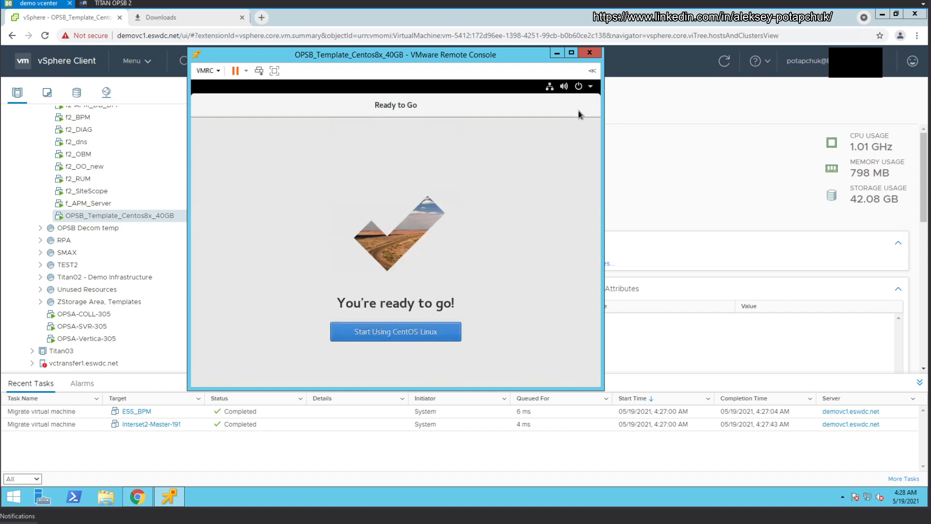
{"action": "left_click", "coordinate": [414, 332]}
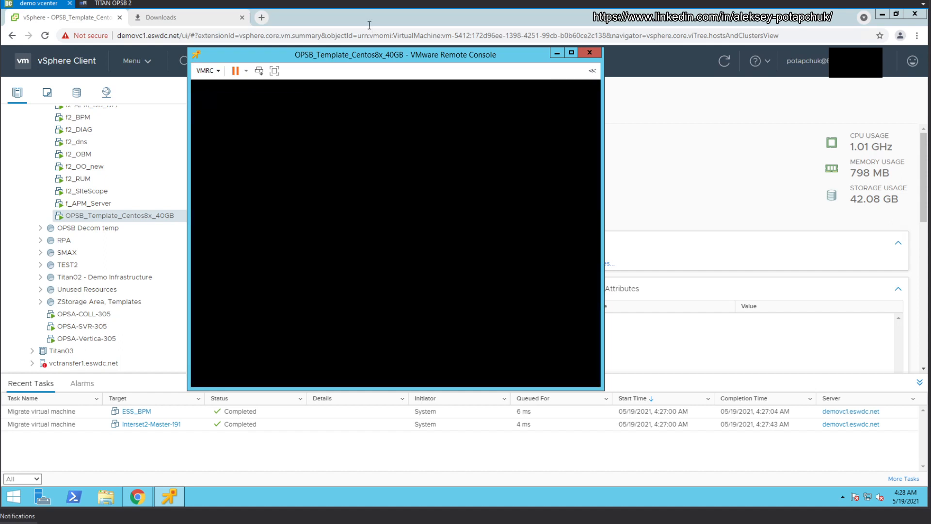
Step: Close the GNOME Getting Started window and bring forward the VM summary showing IP 172.16.241.10
{"action": "left_click_drag", "start_coordinate": [368, 60], "coordinate": [361, 45]}
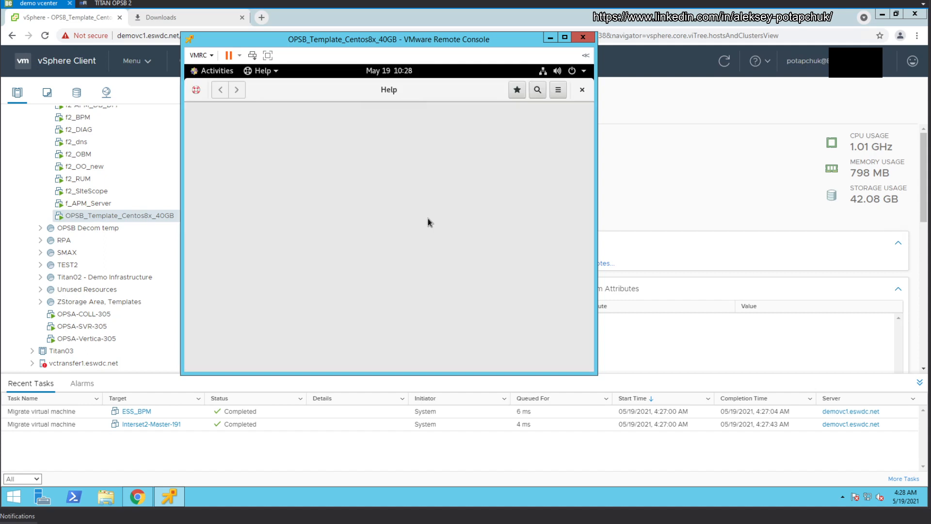
{"action": "left_click", "coordinate": [582, 90]}
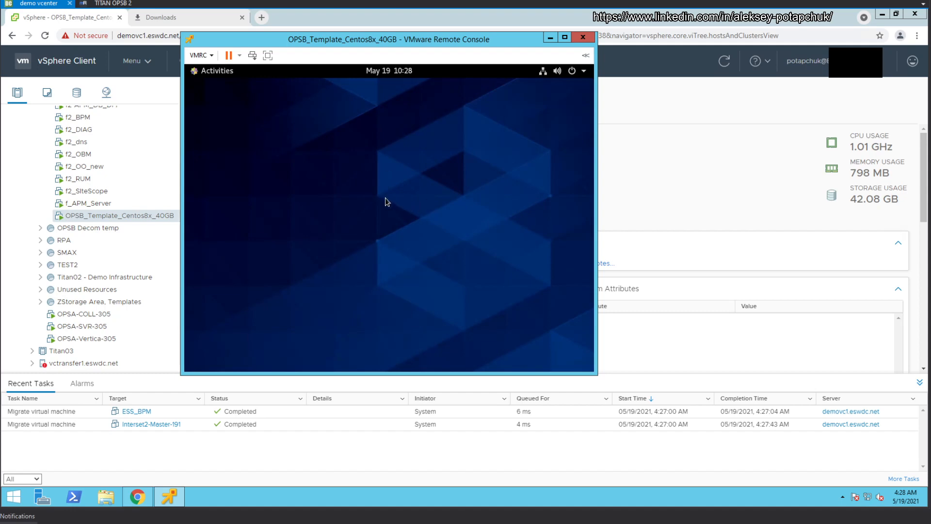
{"action": "left_click", "coordinate": [636, 154]}
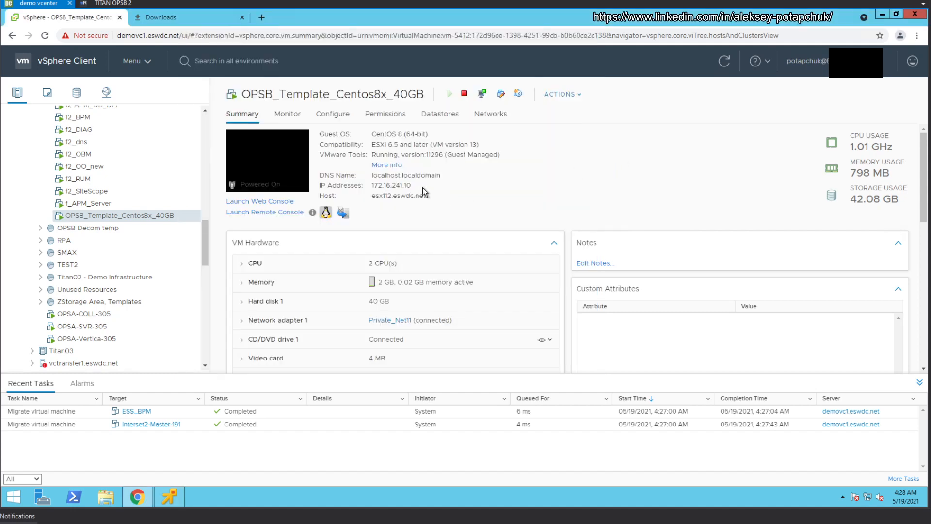
Step: In mRemoteNG on TITAN OPSB 2, dismiss the three error dialogs and close the OBM, Vertica and Master sessions
{"action": "left_click", "coordinate": [111, 3]}
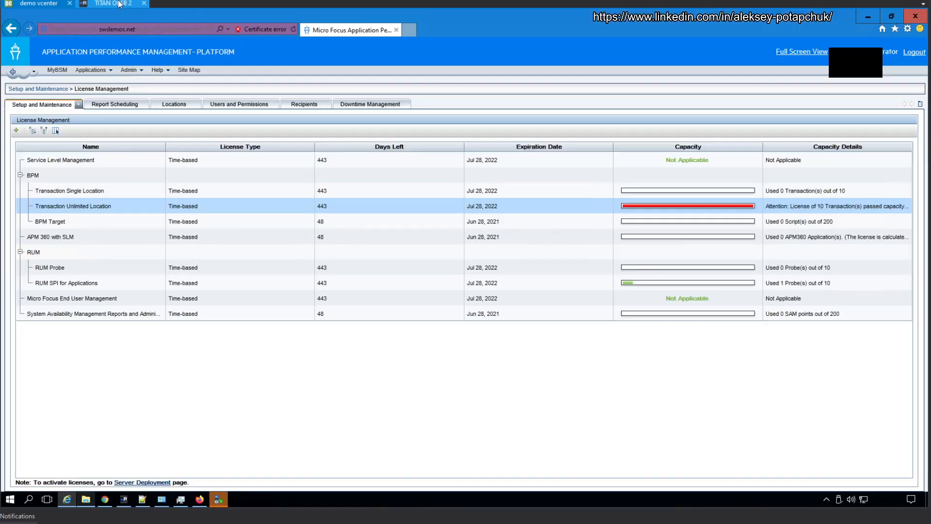
{"action": "left_click", "coordinate": [125, 503]}
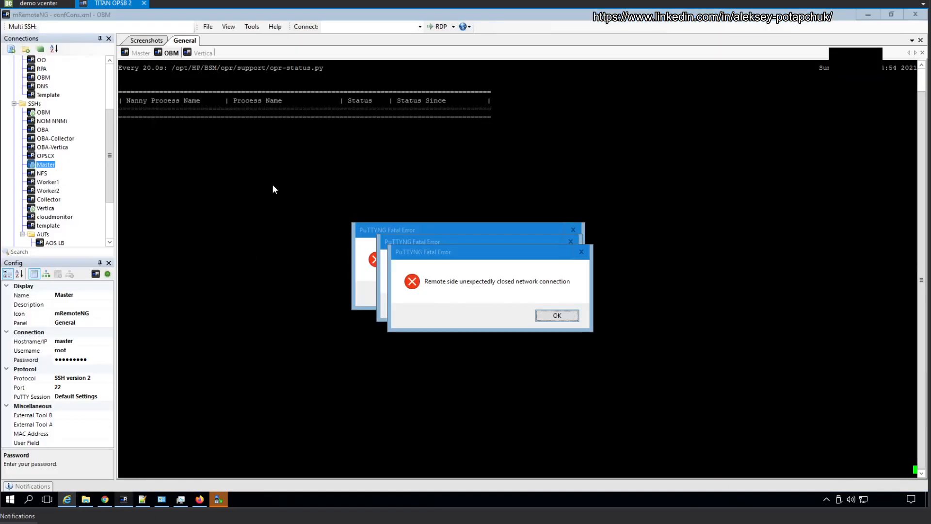
{"action": "left_click", "coordinate": [558, 316]}
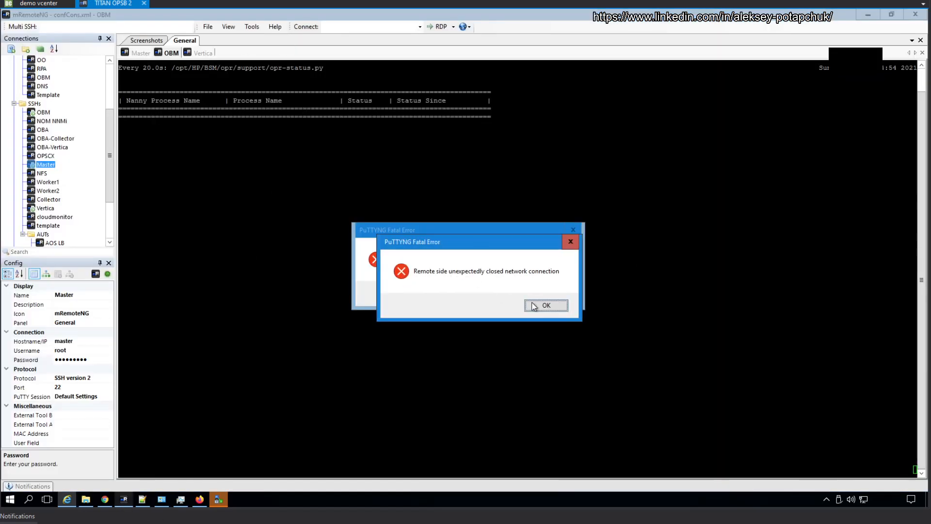
{"action": "left_click", "coordinate": [538, 304]}
{"action": "left_click", "coordinate": [535, 294]}
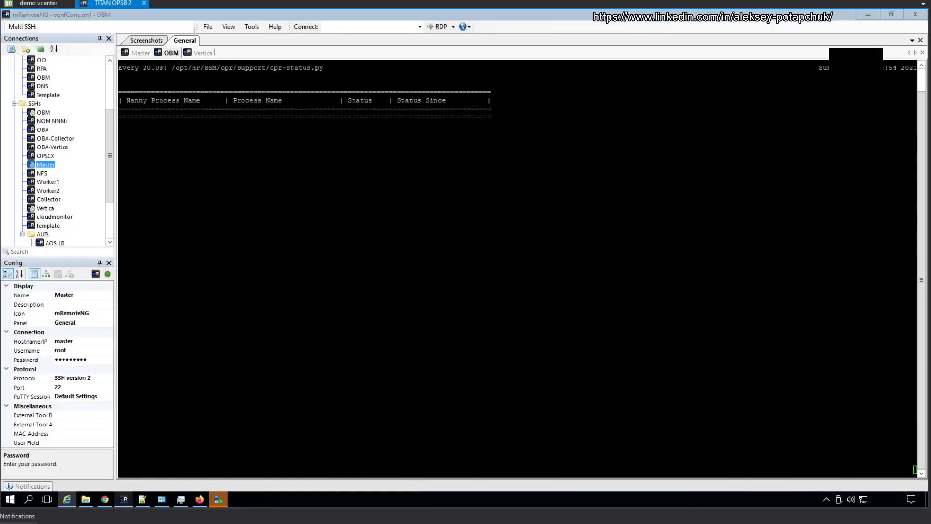
{"action": "middle_click", "coordinate": [174, 53]}
{"action": "middle_click", "coordinate": [174, 53]}
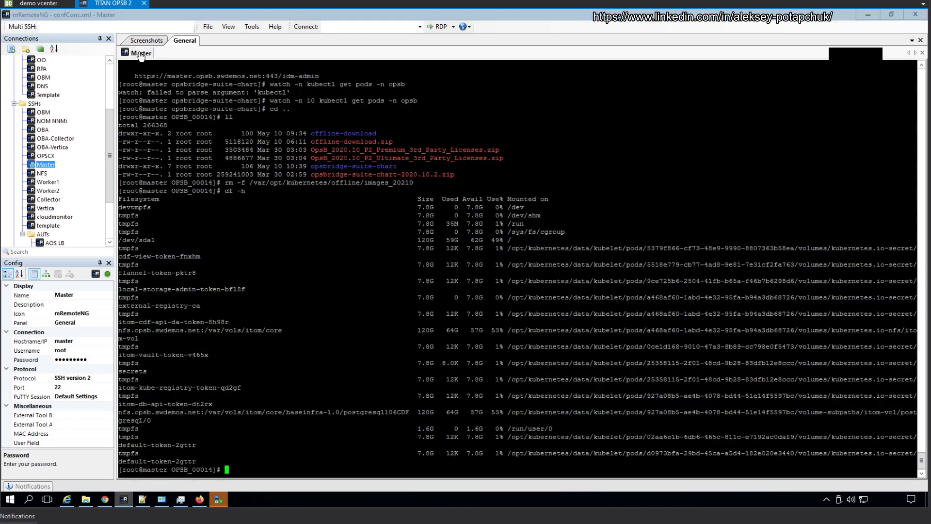
{"action": "middle_click", "coordinate": [141, 53]}
Step: Set the template connection's hostname to 172.16.241.10 and open its SSH session
{"action": "left_click", "coordinate": [54, 226]}
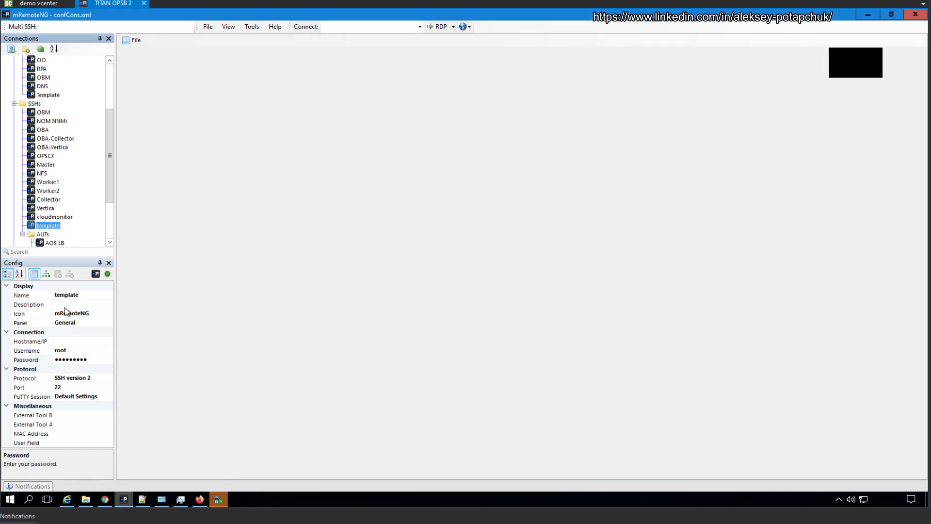
{"action": "left_click", "coordinate": [82, 342]}
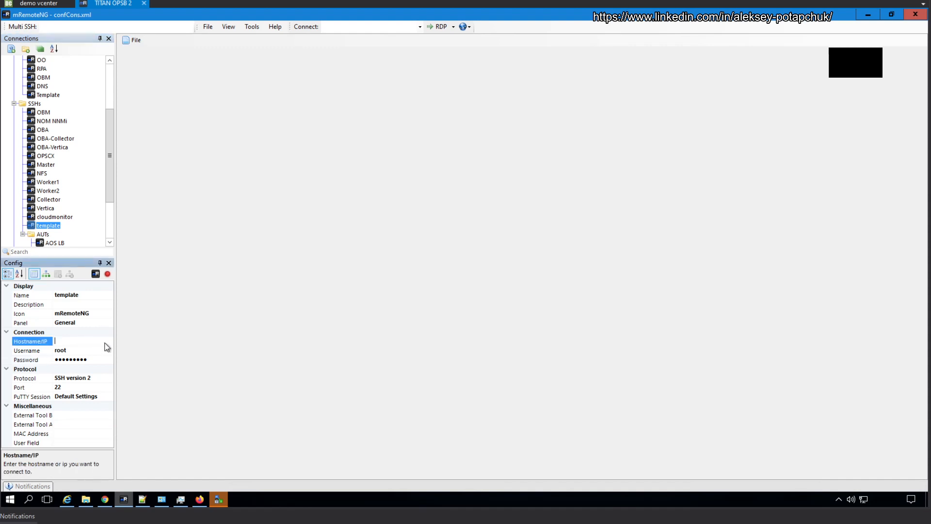
{"action": "type", "text": "172.16.241.10"}
{"action": "left_click", "coordinate": [53, 218]}
{"action": "left_click", "coordinate": [48, 226]}
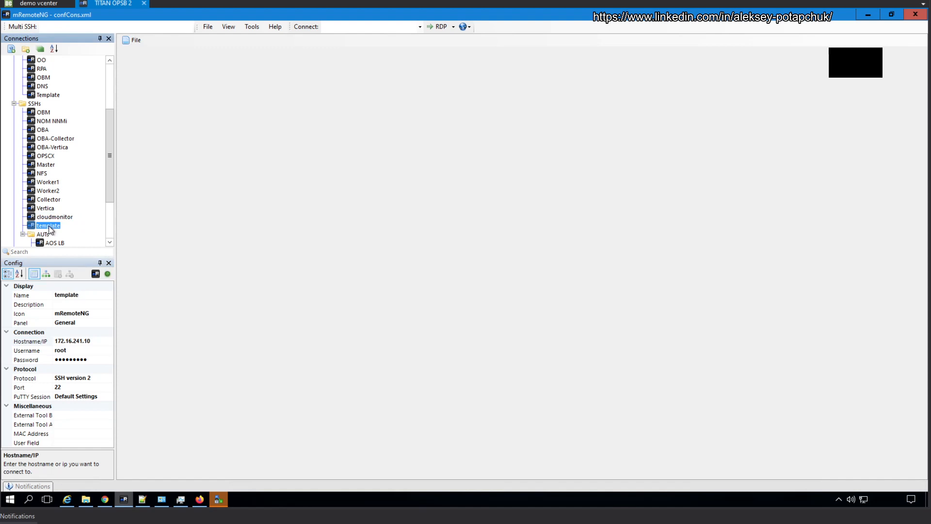
{"action": "double_click", "coordinate": [48, 226]}
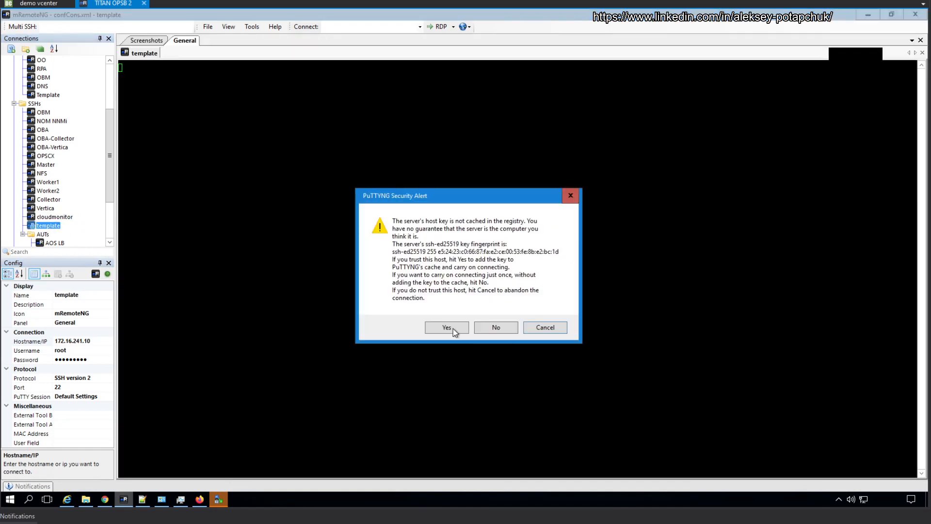
Step: Trust the template's host key and run 'netstat -anp | grep 3389'
{"action": "left_click", "coordinate": [447, 327]}
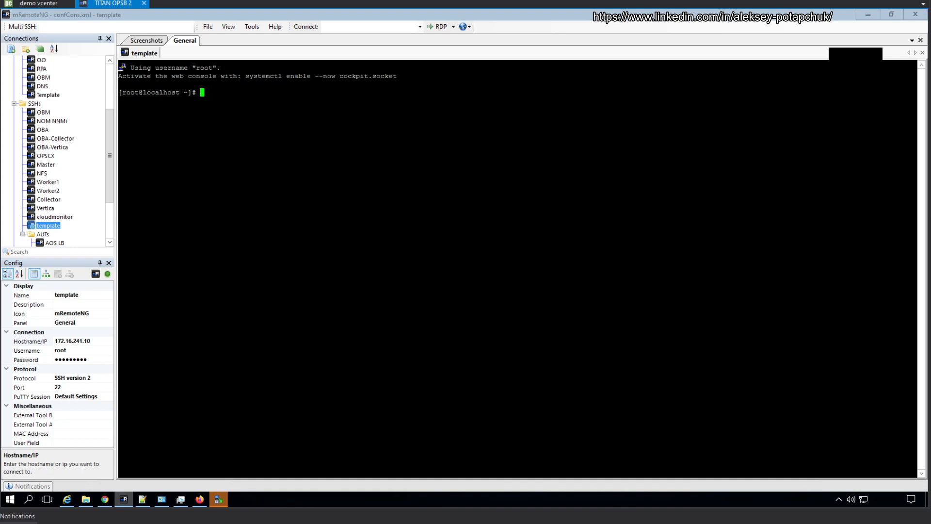
{"action": "type", "text": "netstat -anp | grep 3389"}
{"action": "key", "text": "Return"}
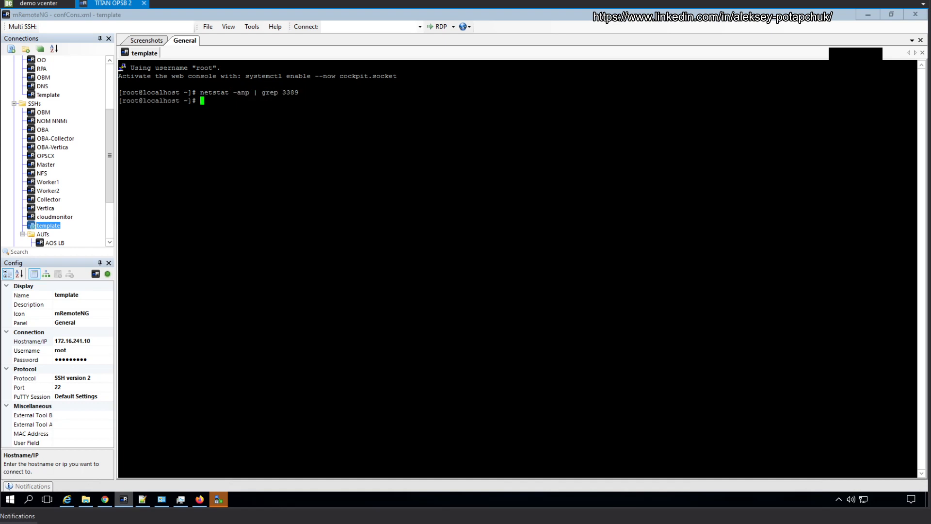
Step: Run 'systemctl status xrdp' to check the xrdp service
{"action": "key", "text": "Up"}
{"action": "key", "text": "BackSpace"}
{"action": "key", "text": "BackSpace"}
{"action": "key", "text": "BackSpace"}
{"action": "key", "text": "BackSpace"}
{"action": "key", "text": "BackSpace"}
{"action": "key", "text": "BackSpace"}
{"action": "key", "text": "BackSpace"}
{"action": "key", "text": "BackSpace"}
{"action": "key", "text": "BackSpace"}
{"action": "key", "text": "BackSpace"}
{"action": "key", "text": "BackSpace"}
{"action": "key", "text": "BackSpace"}
{"action": "key", "text": "BackSpace"}
{"action": "key", "text": "BackSpace"}
{"action": "key", "text": "BackSpace"}
{"action": "key", "text": "BackSpace"}
{"action": "key", "text": "BackSpace"}
{"action": "key", "text": "BackSpace"}
{"action": "key", "text": "BackSpace"}
{"action": "key", "text": "BackSpace"}
{"action": "double_click", "coordinate": [335, 183]}
{"action": "type", "text": "sys"}
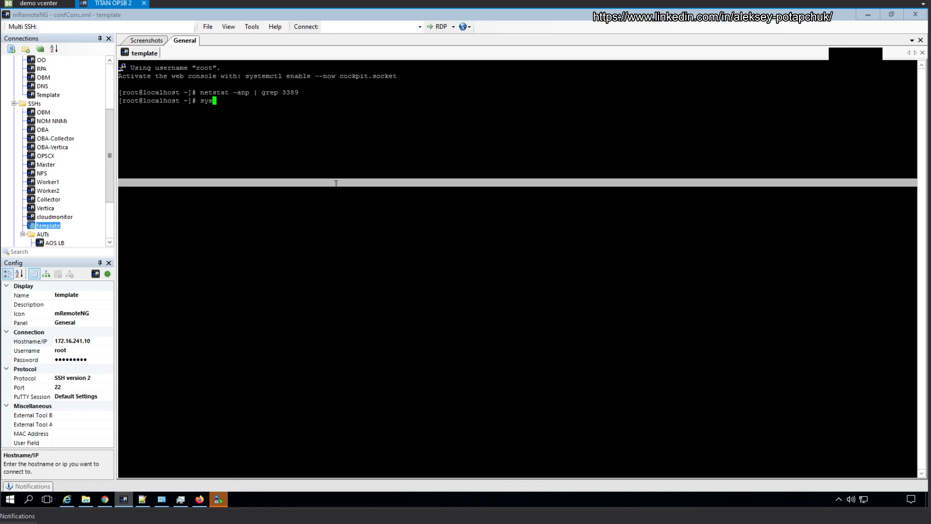
{"action": "type", "text": "temctl stat"}
{"action": "type", "text": "s"}
{"action": "key", "text": "BackSpace"}
{"action": "key", "text": "BackSpace"}
{"action": "type", "text": "us xrdp"}
{"action": "key", "text": "Return"}
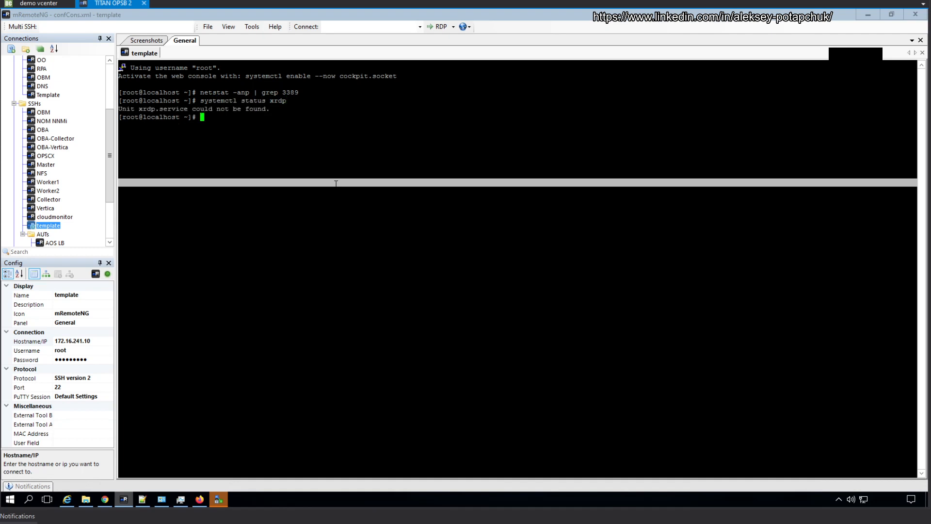
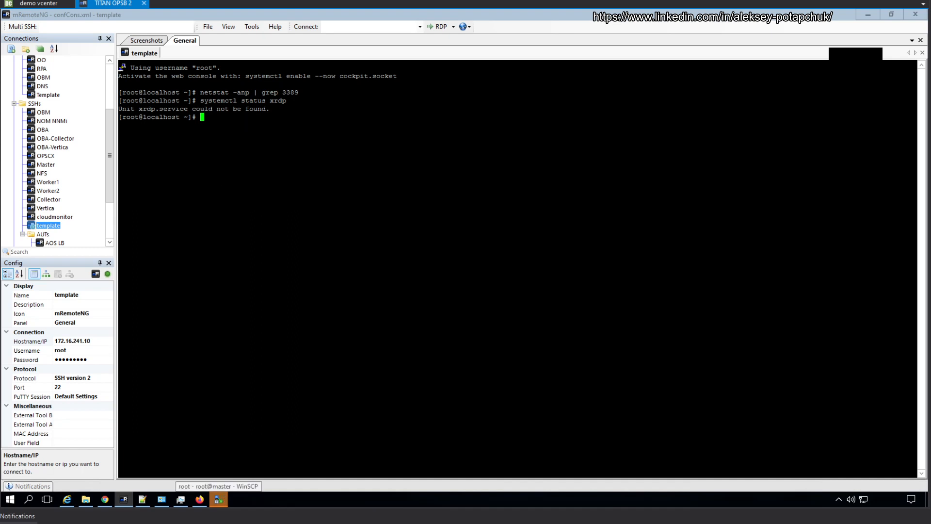
Step: Stop the template VM's firewall with 'systemctl stop firewalld'
{"action": "type", "text": "systemctl stop firewaald"}
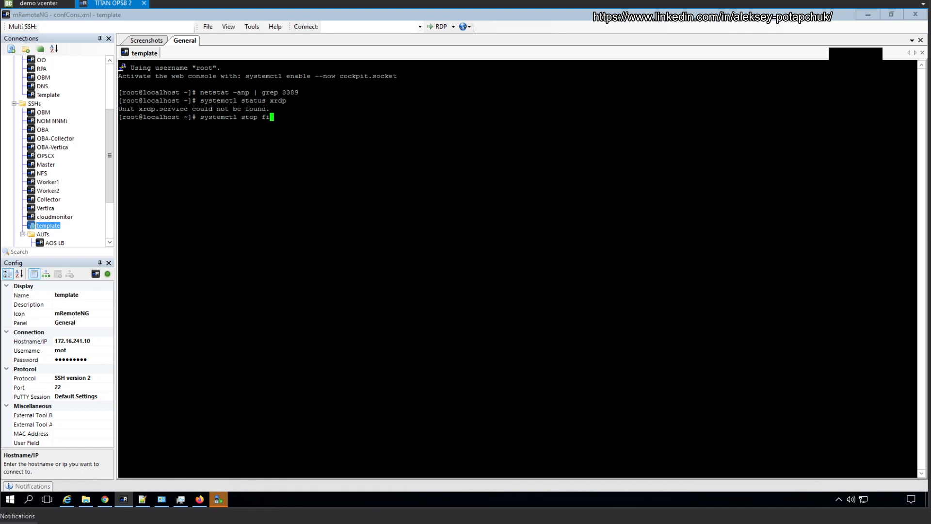
{"action": "key", "text": "Return"}
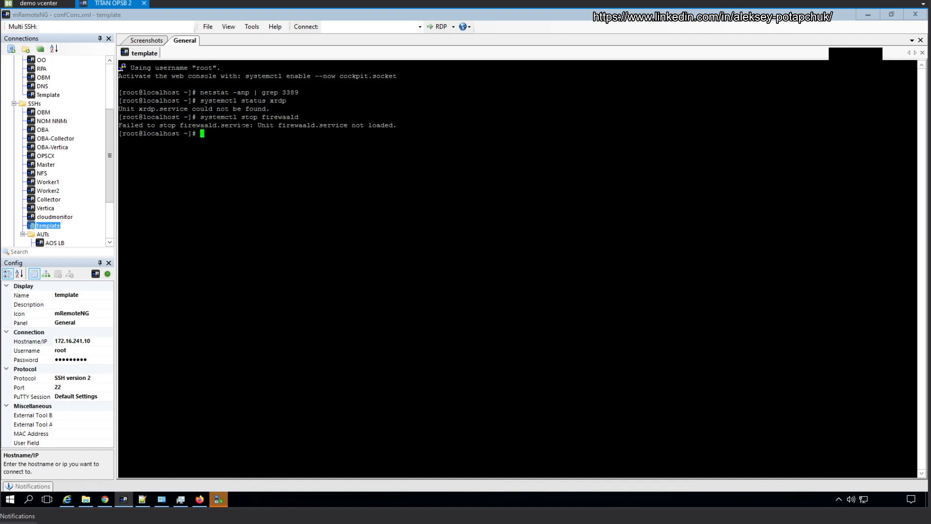
{"action": "key", "text": "Up"}
{"action": "key", "text": "BackSpace"}
{"action": "key", "text": "BackSpace"}
{"action": "key", "text": "BackSpace"}
{"action": "type", "text": "lld"}
{"action": "key", "text": "Return"}
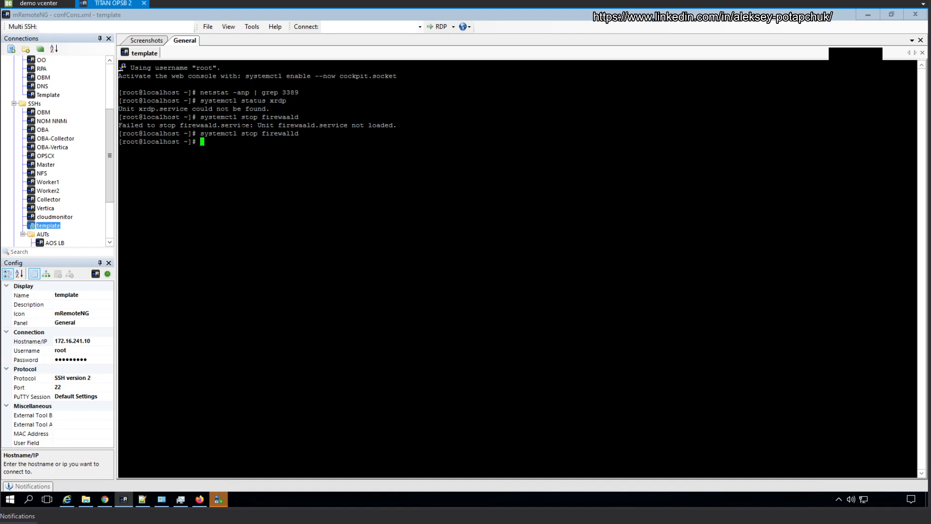
Step: Disable firewalld with 'systemctl disable firewalld' and connect the OBM SSH session
{"action": "key", "text": "Up"}
{"action": "key", "text": "Left"}
{"action": "key", "text": "Left"}
{"action": "key", "text": "Left"}
{"action": "key", "text": "Left"}
{"action": "key", "text": "Left"}
{"action": "key", "text": "Left"}
{"action": "key", "text": "Left"}
{"action": "key", "text": "Left"}
{"action": "key", "text": "Left"}
{"action": "key", "text": "Left"}
{"action": "key", "text": "BackSpace"}
{"action": "key", "text": "BackSpace"}
{"action": "key", "text": "BackSpace"}
{"action": "key", "text": "BackSpace"}
{"action": "type", "text": "disabe"}
{"action": "key", "text": "Return"}
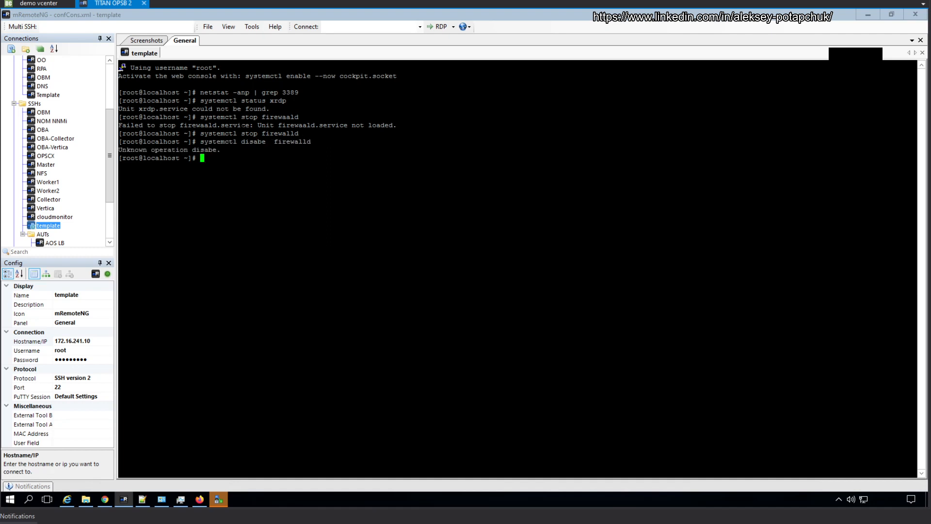
{"action": "key", "text": "Up"}
{"action": "key", "text": "Left"}
{"action": "key", "text": "Left"}
{"action": "key", "text": "Left"}
{"action": "key", "text": "Left"}
{"action": "key", "text": "Left"}
{"action": "key", "text": "Left"}
{"action": "key", "text": "Left"}
{"action": "key", "text": "Left"}
{"action": "key", "text": "Left"}
{"action": "key", "text": "BackSpace"}
{"action": "key", "text": "Return"}
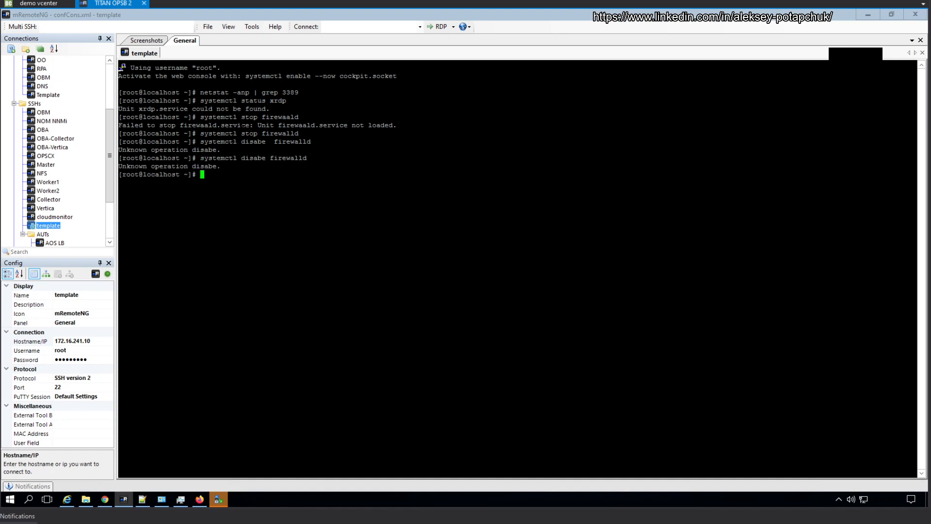
{"action": "key", "text": "Up"}
{"action": "key", "text": "Left"}
{"action": "key", "text": "Left"}
{"action": "key", "text": "Left"}
{"action": "key", "text": "Left"}
{"action": "key", "text": "Left"}
{"action": "key", "text": "Left"}
{"action": "key", "text": "Left"}
{"action": "key", "text": "Left"}
{"action": "key", "text": "Left"}
{"action": "key", "text": "Left"}
{"action": "key", "text": "Left"}
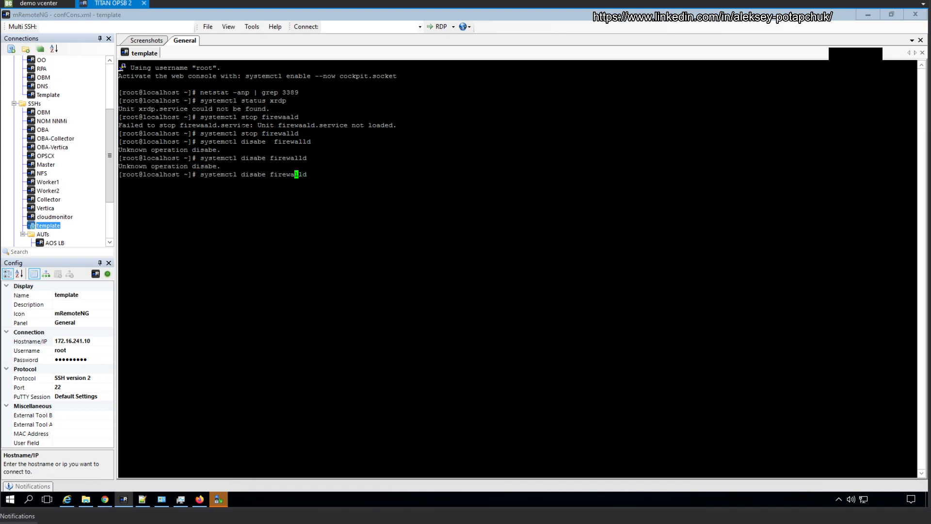
{"action": "key", "text": "Left"}
{"action": "type", "text": "l"}
{"action": "key", "text": "Return"}
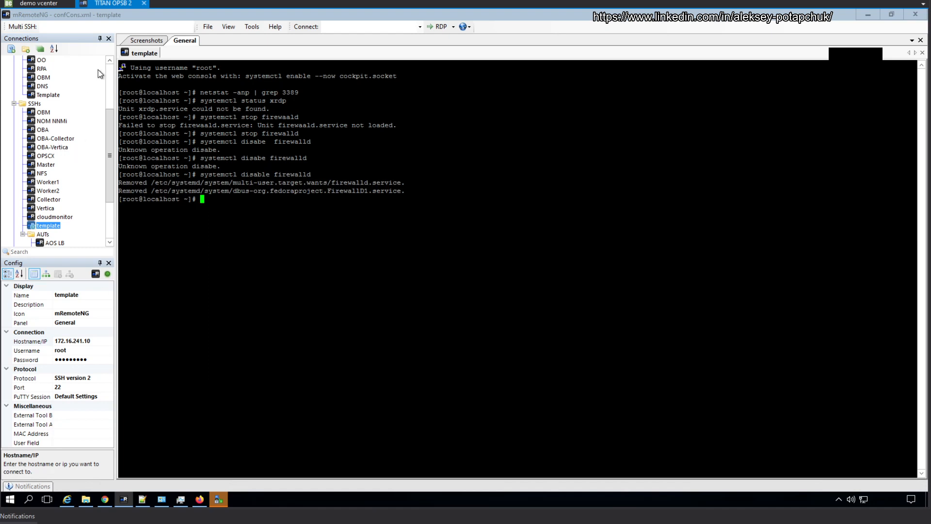
{"action": "double_click", "coordinate": [43, 113]}
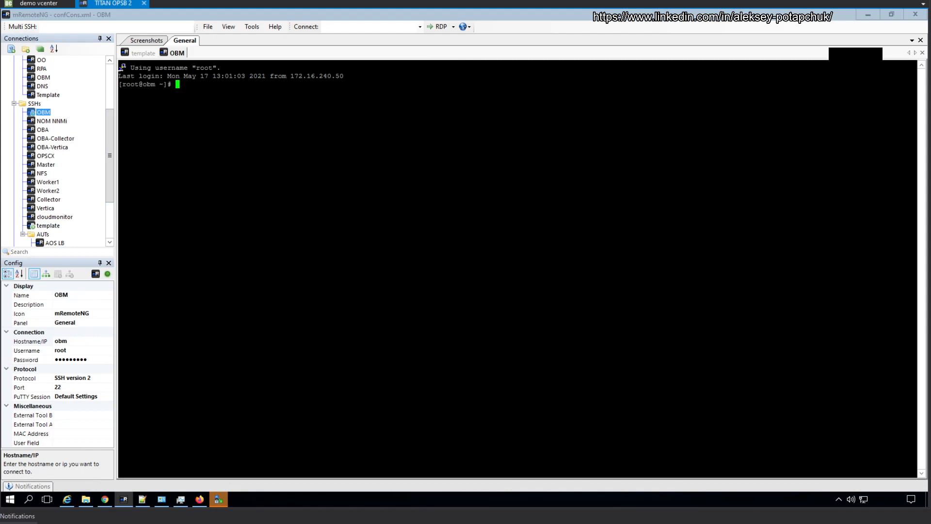
Step: Display OBM's /etc/environment and copy its four proxy lines
{"action": "type", "text": "cat /etc/environment"}
{"action": "key", "text": "Return"}
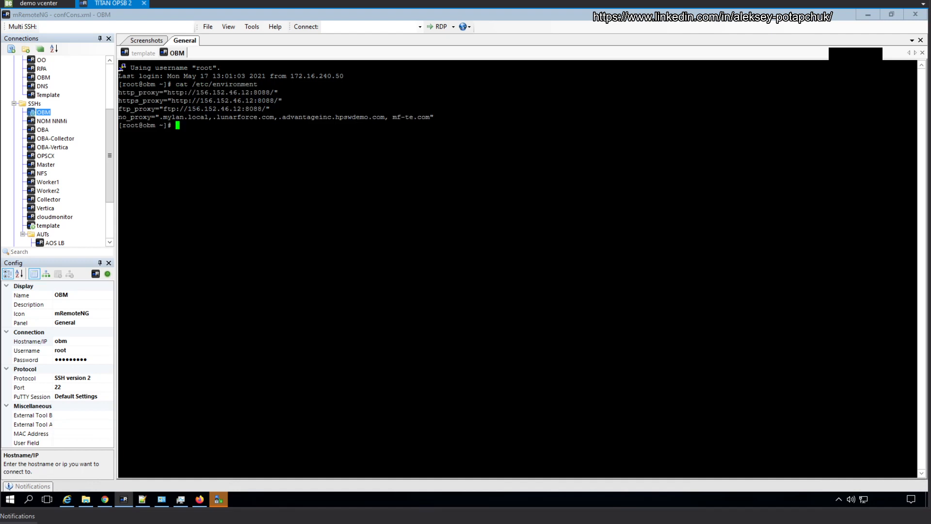
{"action": "left_click_drag", "start_coordinate": [912, 119], "coordinate": [120, 92]}
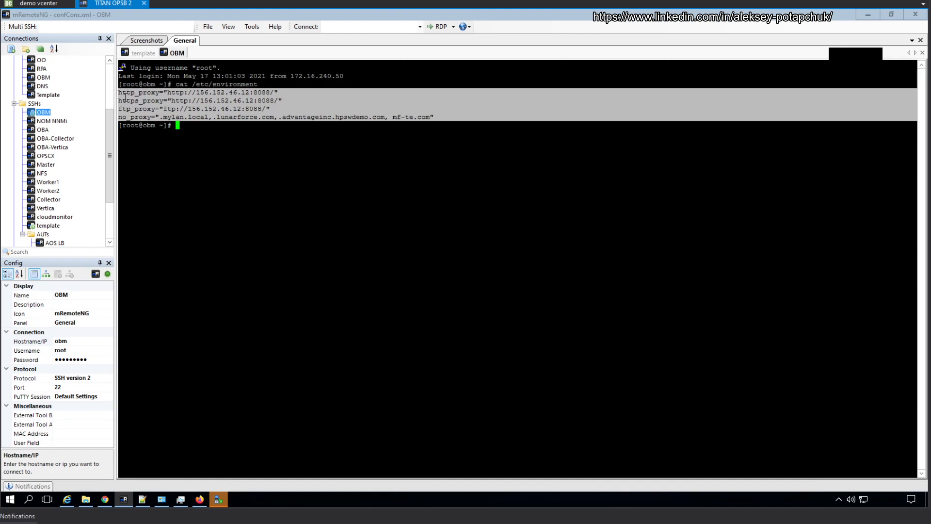
{"action": "right_click", "coordinate": [120, 92]}
Step: Paste the proxy lines into the template's /etc/environment, add .opsb.swdemos.net to no_proxy, and save
{"action": "left_click", "coordinate": [144, 53]}
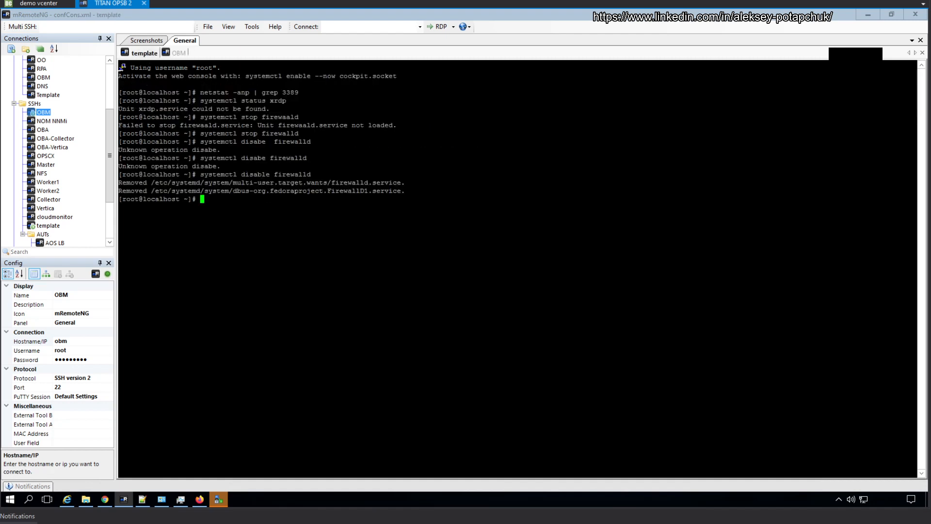
{"action": "type", "text": "nano /etc/env"}
{"action": "key", "text": "Tab"}
{"action": "key", "text": "Return"}
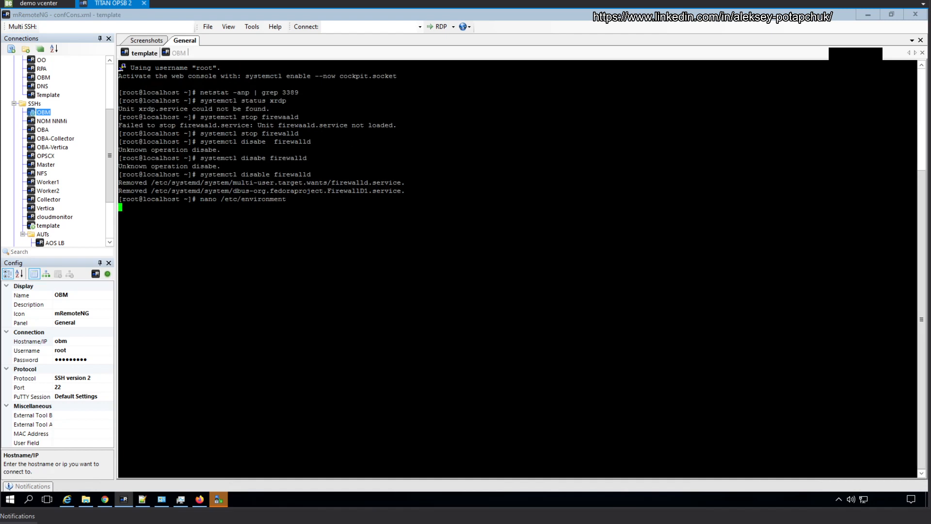
{"action": "key", "text": "shift+Insert"}
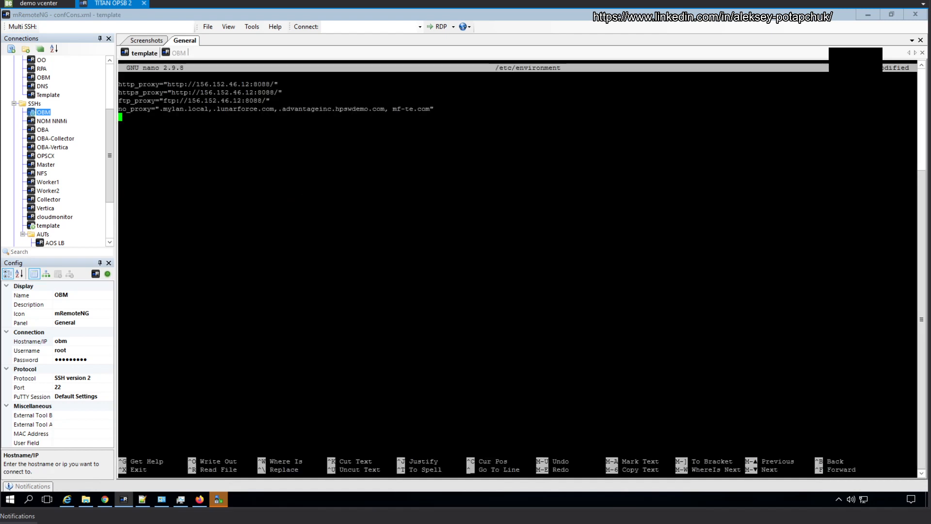
{"action": "key", "text": "Up"}
{"action": "key", "text": "Right"}
{"action": "key", "text": "Right"}
{"action": "key", "text": "Right"}
{"action": "key", "text": "Right"}
{"action": "key", "text": "Right"}
{"action": "key", "text": "Right"}
{"action": "key", "text": "Right"}
{"action": "key", "text": "Right"}
{"action": "key", "text": "Right"}
{"action": "key", "text": "Right"}
{"action": "key", "text": "Right"}
{"action": "key", "text": "Right"}
{"action": "key", "text": "Right"}
{"action": "key", "text": "Right"}
{"action": "key", "text": "Right"}
{"action": "key", "text": "Right"}
{"action": "key", "text": "Right"}
{"action": "key", "text": "Right"}
{"action": "key", "text": "Right"}
{"action": "key", "text": "Right"}
{"action": "key", "text": "Right"}
{"action": "key", "text": "Right"}
{"action": "key", "text": "Right"}
{"action": "key", "text": "Right"}
{"action": "key", "text": "Right"}
{"action": "key", "text": "Right"}
{"action": "key", "text": "Right"}
{"action": "key", "text": "Right"}
{"action": "key", "text": "Right"}
{"action": "key", "text": "Right"}
{"action": "key", "text": "Right"}
{"action": "key", "text": "Right"}
{"action": "key", "text": "Right"}
{"action": "key", "text": "Right"}
{"action": "key", "text": "Right"}
{"action": "key", "text": "Right"}
{"action": "key", "text": "Right"}
{"action": "key", "text": "Right"}
{"action": "key", "text": "Right"}
{"action": "key", "text": "Right"}
{"action": "key", "text": "Right"}
{"action": "key", "text": "Right"}
{"action": "key", "text": "Right"}
{"action": "key", "text": "Right"}
{"action": "key", "text": "Right"}
{"action": "key", "text": "Right"}
{"action": "key", "text": "Right"}
{"action": "key", "text": "Left"}
{"action": "type", "text": ", .opsb.swdemos.net"}
{"action": "key", "text": "ctrl+x"}
{"action": "key", "text": "y"}
{"action": "key", "text": "Return"}
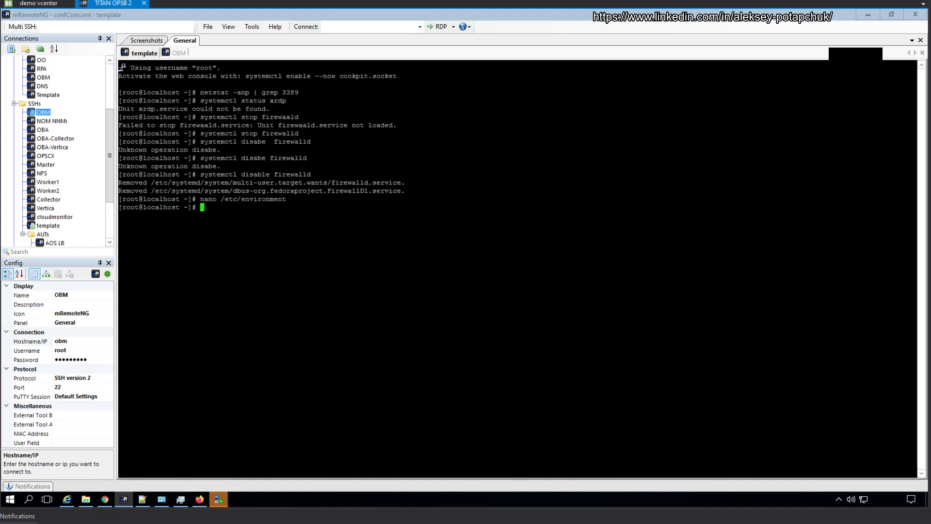
Step: Open the template's /etc/yum.conf in nano
{"action": "type", "text": "nano /etc/yum"}
{"action": "key", "text": "Tab"}
{"action": "key", "text": "Tab"}
{"action": "key", "text": "Tab"}
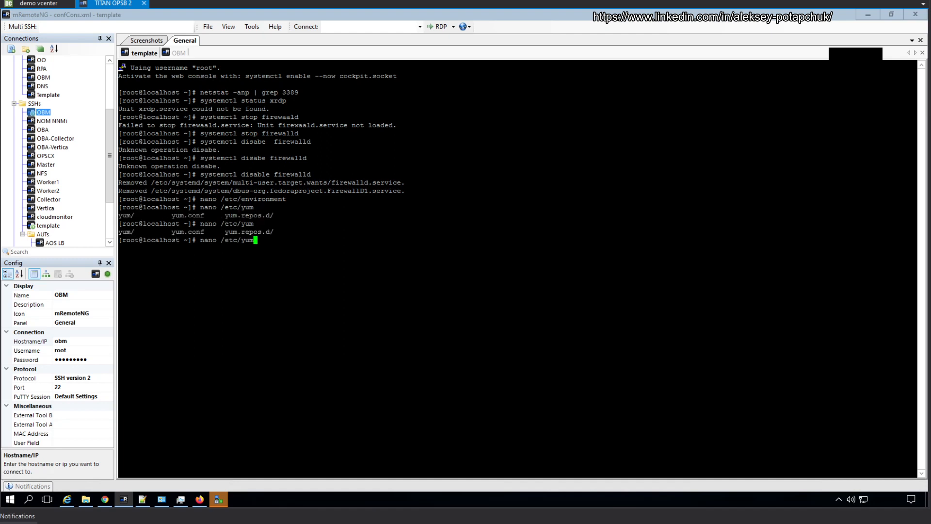
{"action": "type", "text": ".conf"}
{"action": "key", "text": "Return"}
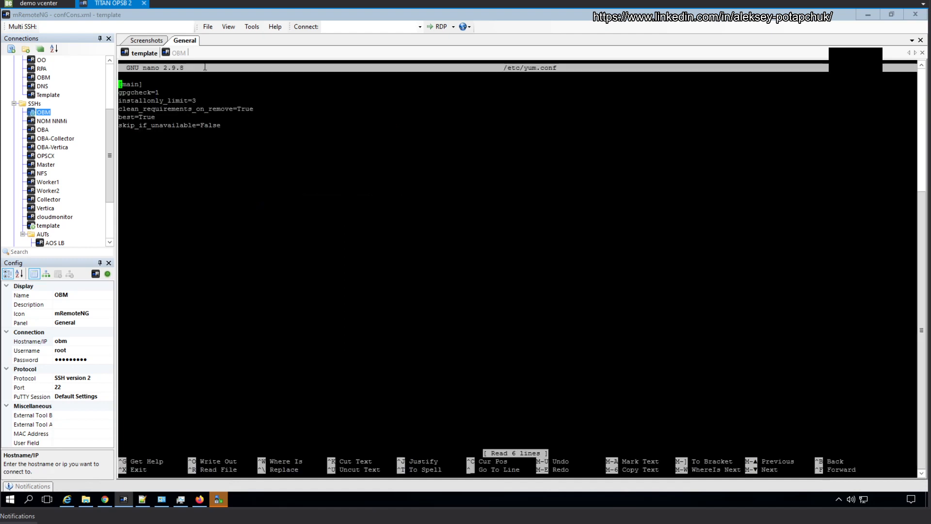
Step: Display OBM's /etc/yum.conf and copy its proxy line
{"action": "left_click", "coordinate": [179, 53]}
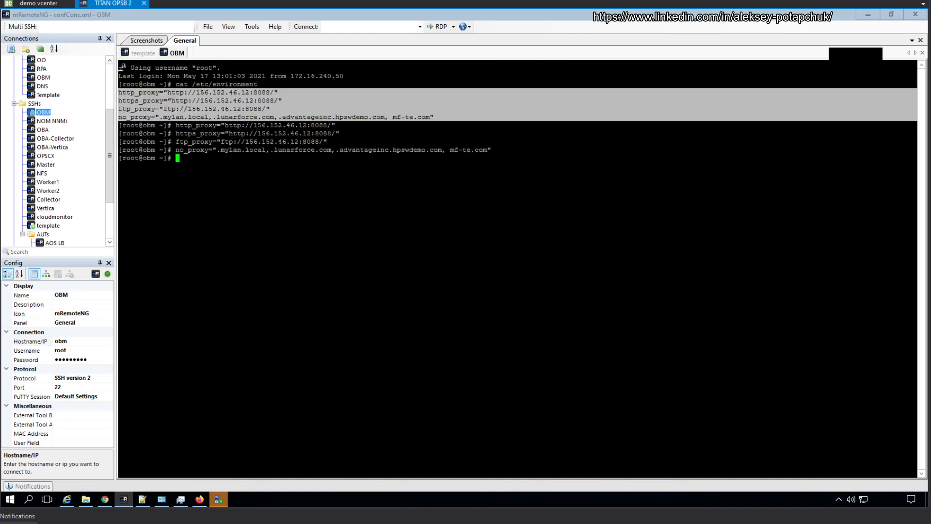
{"action": "type", "text": "cat  /"}
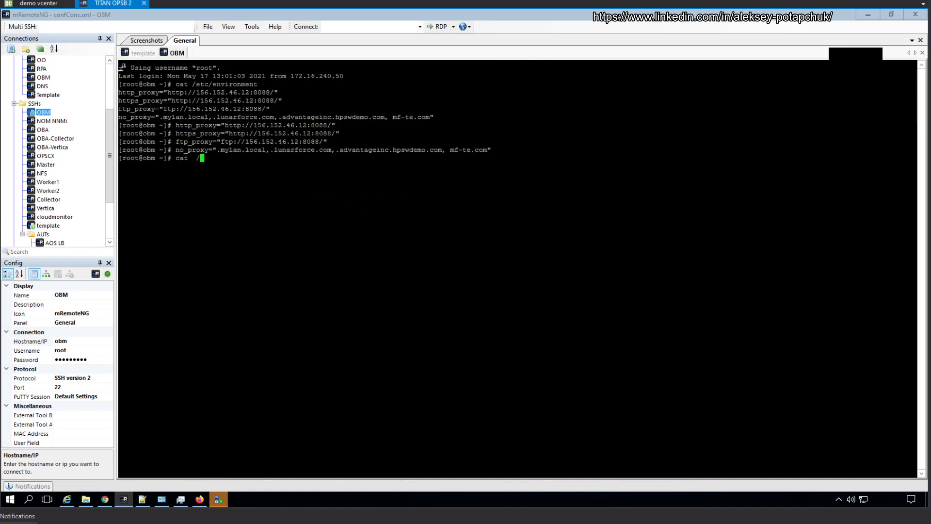
{"action": "type", "text": "etc/yum.conf"}
{"action": "key", "text": "Return"}
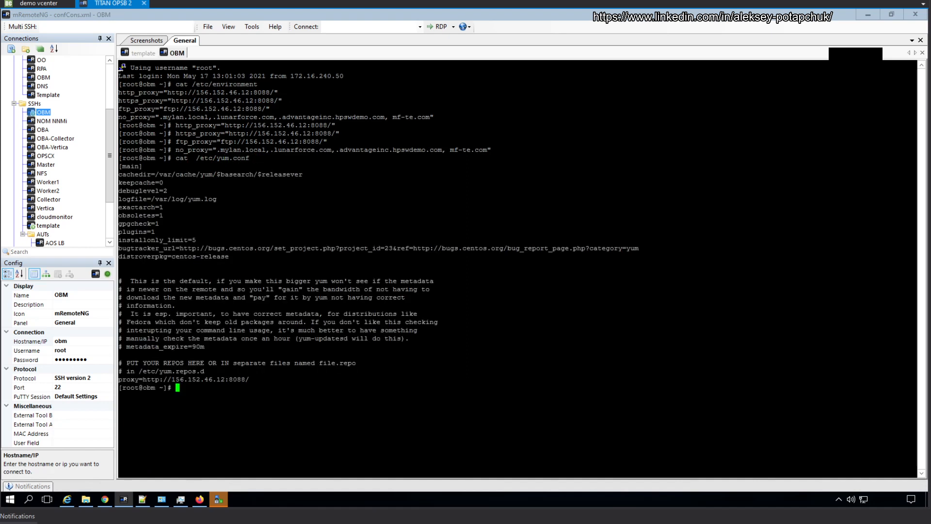
{"action": "left_click_drag", "start_coordinate": [250, 379], "coordinate": [118, 380]}
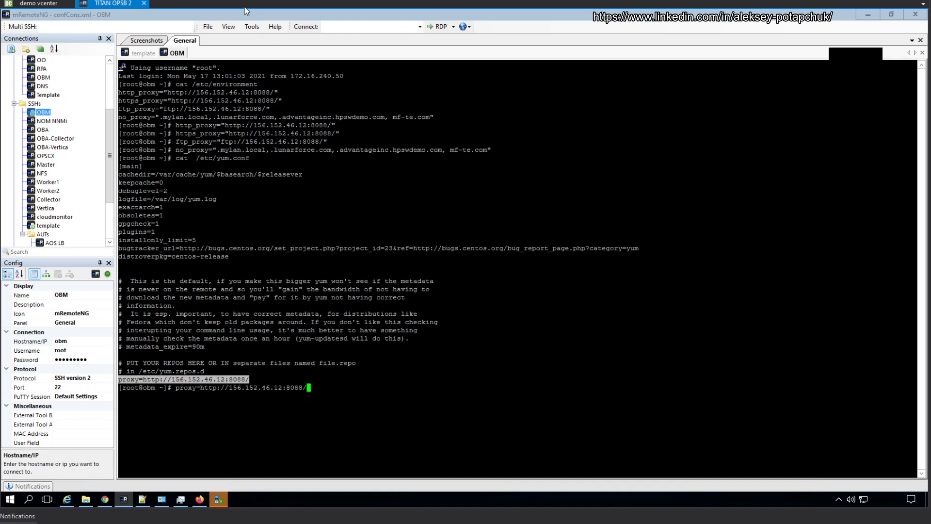
{"action": "left_click", "coordinate": [144, 53]}
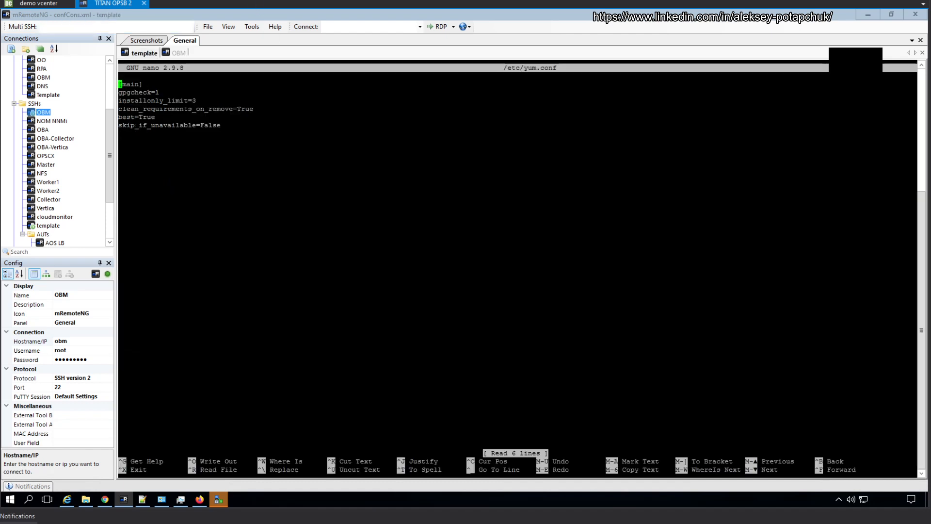
{"action": "key", "text": "Page_Down"}
{"action": "key", "text": "shift+Insert"}
{"action": "key", "text": "ctrl+x"}
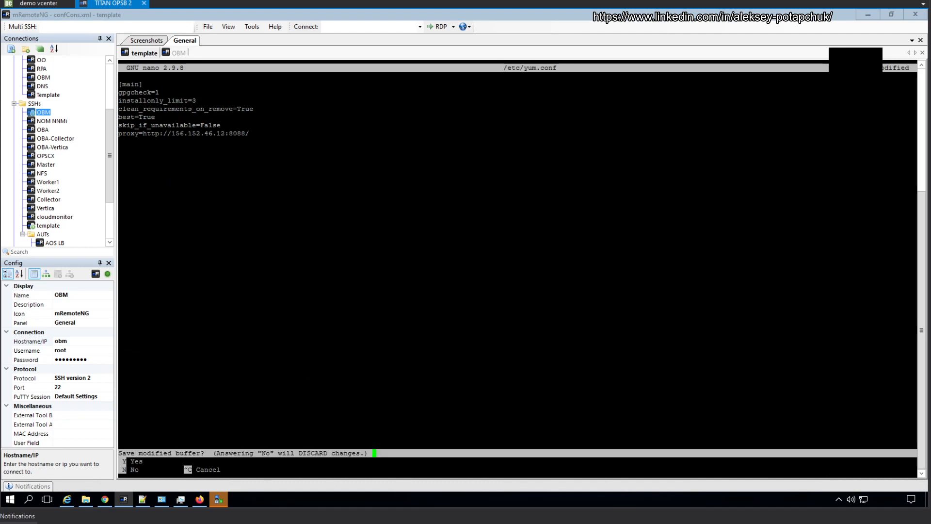
{"action": "key", "text": "y"}
{"action": "key", "text": "Return"}
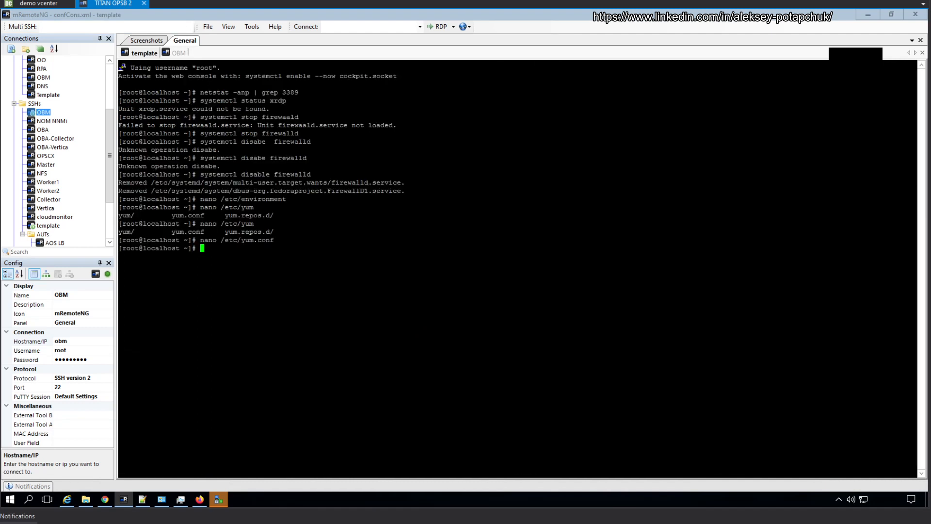
{"action": "type", "text": "yum install"}
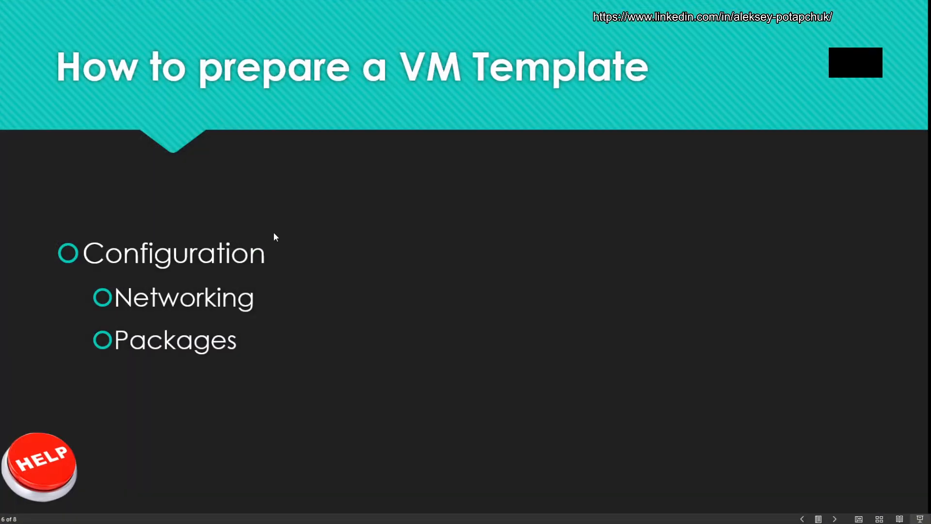
Step: Install the EPEL repository with 'yum install epel-release -y'
{"action": "left_click", "coordinate": [273, 233]}
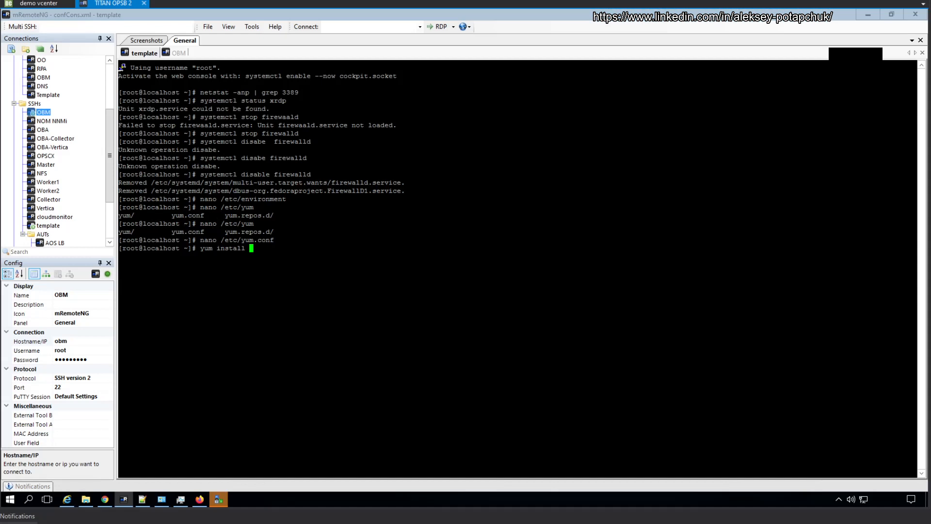
{"action": "type", "text": "vim,"}
{"action": "key", "text": "BackSpace"}
{"action": "key", "text": "BackSpace"}
{"action": "key", "text": "BackSpace"}
{"action": "key", "text": "BackSpace"}
{"action": "key", "text": "BackSpace"}
{"action": "type", "text": "epel-release -y"}
{"action": "key", "text": "Return"}
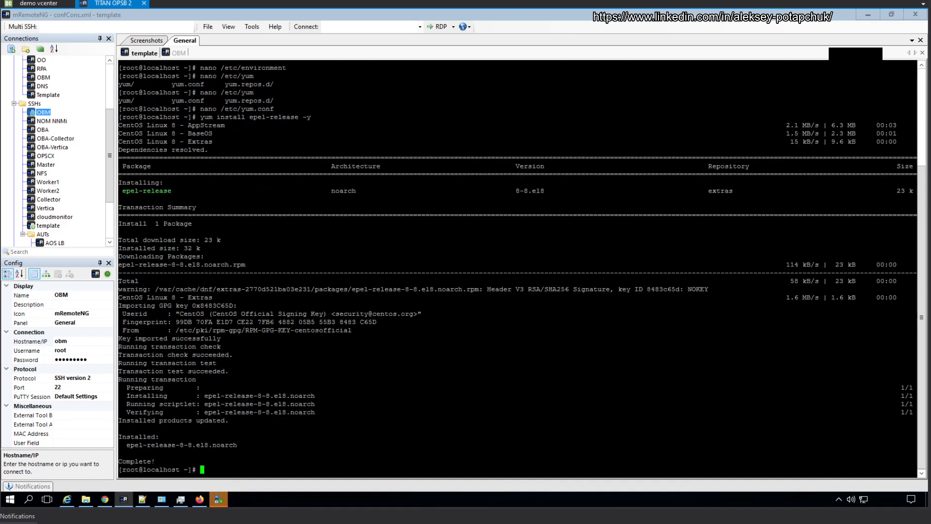
{"action": "type", "text": "yum install htop, stress, stre"}
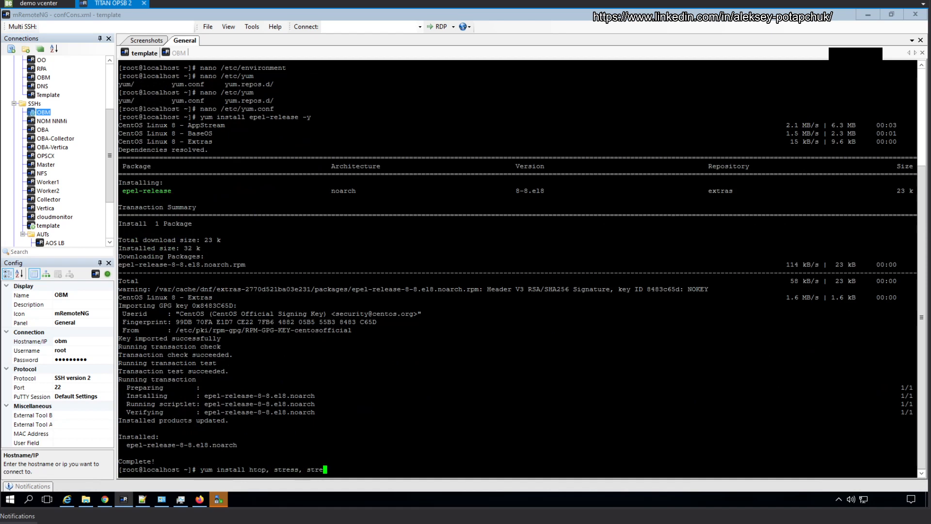
{"action": "type", "text": "ss-ng"}
Step: Install htop, stress, stress-ng, vim, xrdp and m4 with 'yum install ... -y'
{"action": "key", "text": "Left"}
{"action": "key", "text": "Left"}
{"action": "key", "text": "Left"}
{"action": "key", "text": "Left"}
{"action": "key", "text": "Left"}
{"action": "key", "text": "Left"}
{"action": "key", "text": "Left"}
{"action": "key", "text": "Left"}
{"action": "key", "text": "Left"}
{"action": "key", "text": "Left"}
{"action": "key", "text": "BackSpace"}
{"action": "key", "text": "Left"}
{"action": "key", "text": "Left"}
{"action": "key", "text": "Left"}
{"action": "key", "text": "Left"}
{"action": "key", "text": "Left"}
{"action": "key", "text": "Left"}
{"action": "key", "text": "Left"}
{"action": "key", "text": "BackSpace"}
{"action": "key", "text": "End"}
{"action": "type", "text": "vim"}
{"action": "type", "text": "dp"}
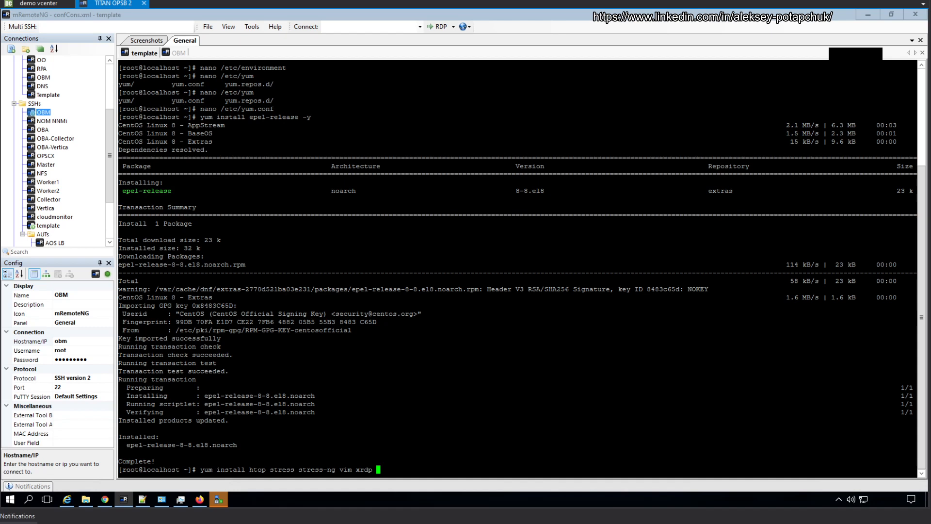
{"action": "type", "text": "m4 -y"}
{"action": "key", "text": "Return"}
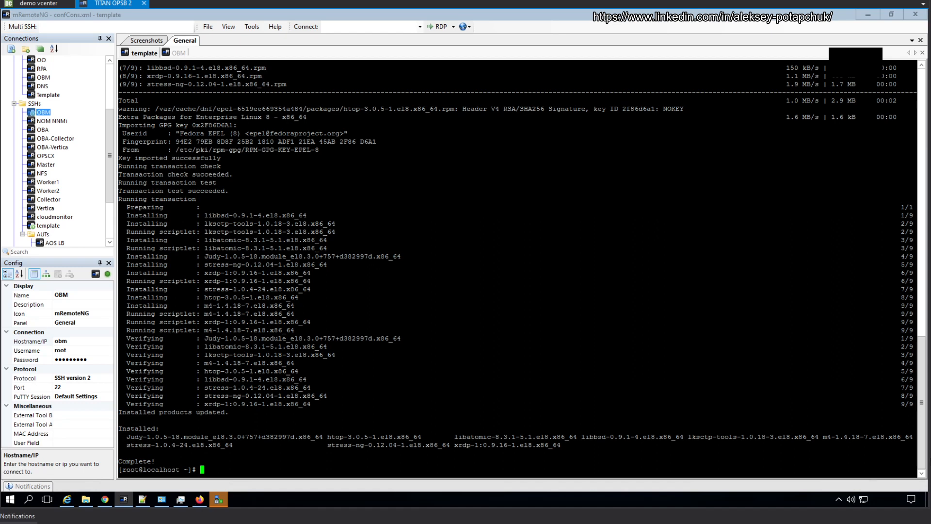
Step: Enable and start xrdp, check its status, and confirm port 3389 is listening
{"action": "type", "text": "systemctl enable xrdp --now"}
{"action": "key", "text": "Return"}
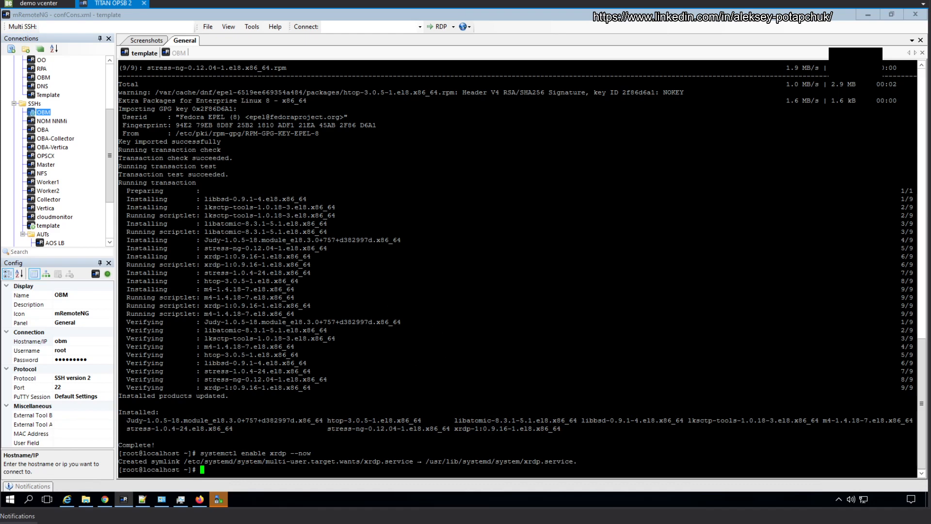
{"action": "type", "text": "systemctl status xrdp"}
{"action": "key", "text": "Return"}
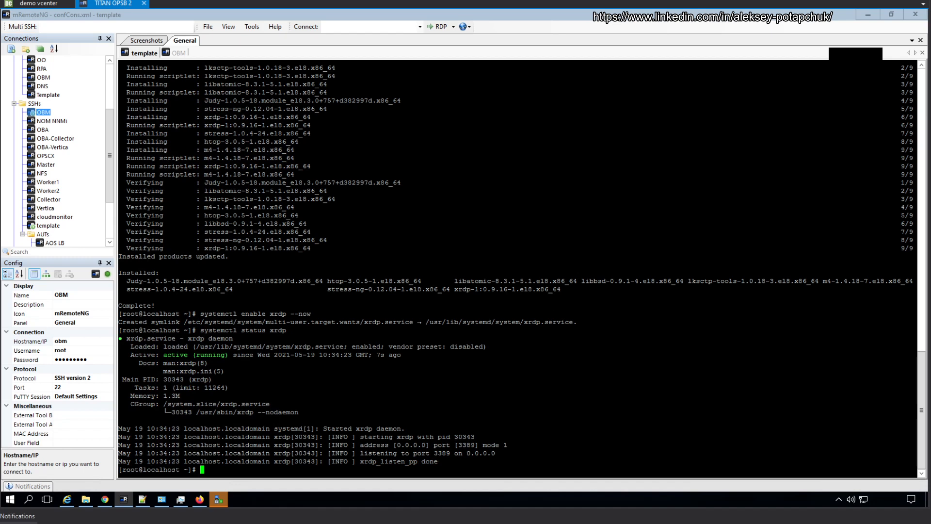
{"action": "key", "text": "ctrl+r"}
{"action": "type", "text": "net"}
{"action": "key", "text": "Return"}
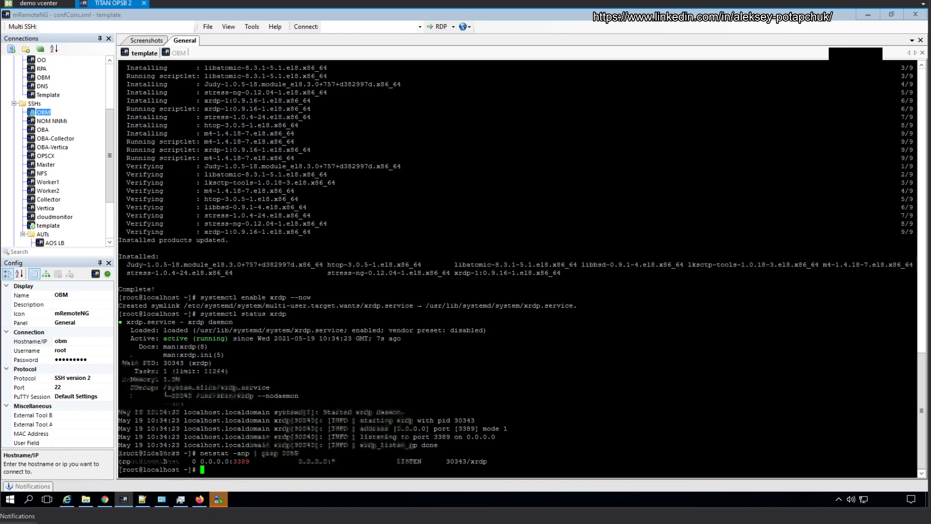
Step: Duplicate the Template connection and rename the copy to Linux Template RDP
{"action": "left_click", "coordinate": [52, 95]}
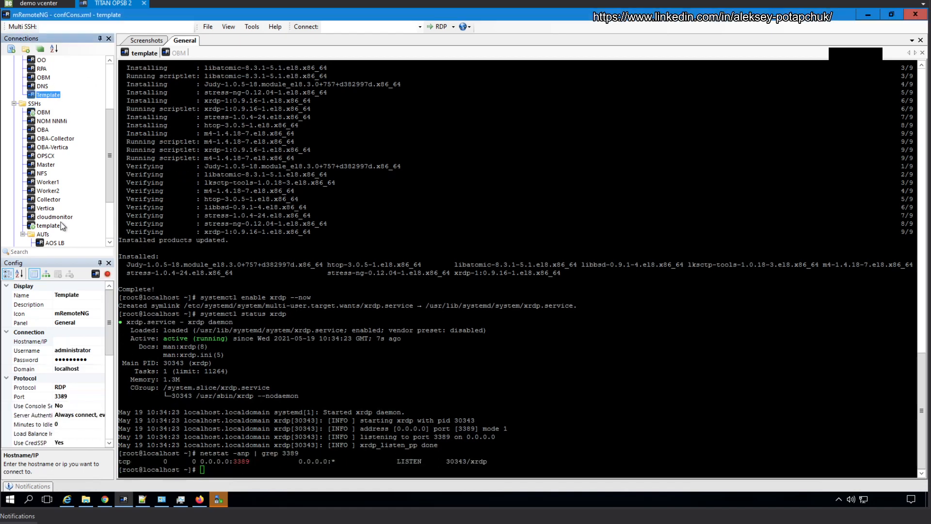
{"action": "left_click", "coordinate": [78, 342]}
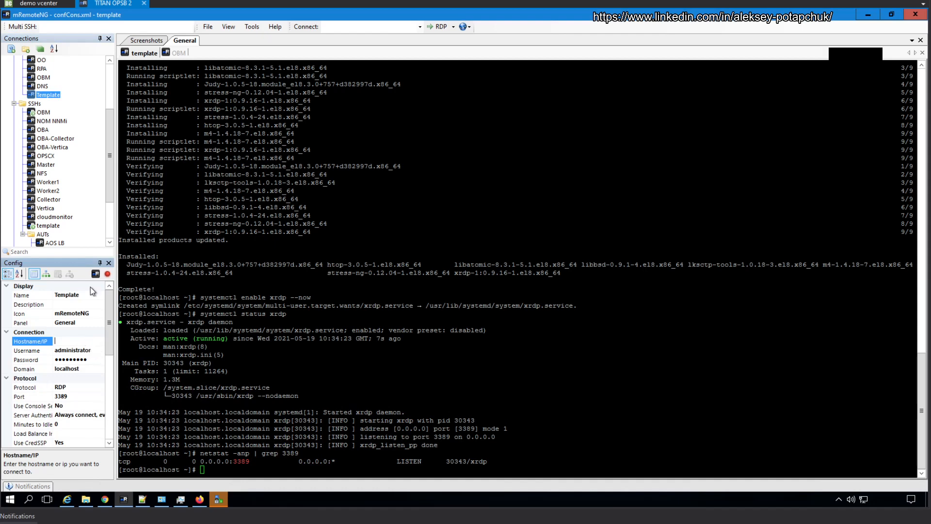
{"action": "left_click", "coordinate": [46, 95]}
{"action": "key", "text": "ctrl+d"}
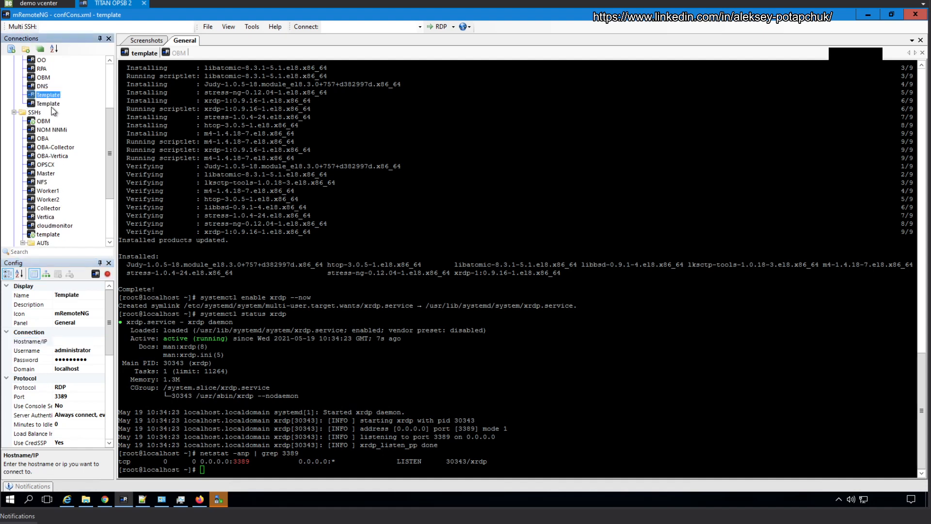
{"action": "left_click", "coordinate": [56, 294]}
{"action": "type", "text": "Linux"}
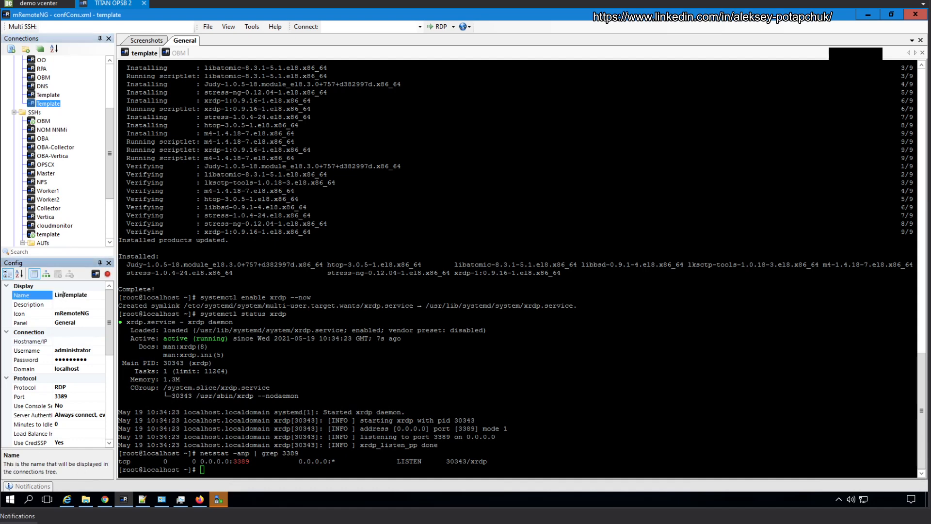
{"action": "left_click", "coordinate": [103, 296]}
{"action": "type", "text": "RDP"}
Step: Point Linux Template RDP at 172.16.241.10 with username root, then connect
{"action": "left_click", "coordinate": [78, 340]}
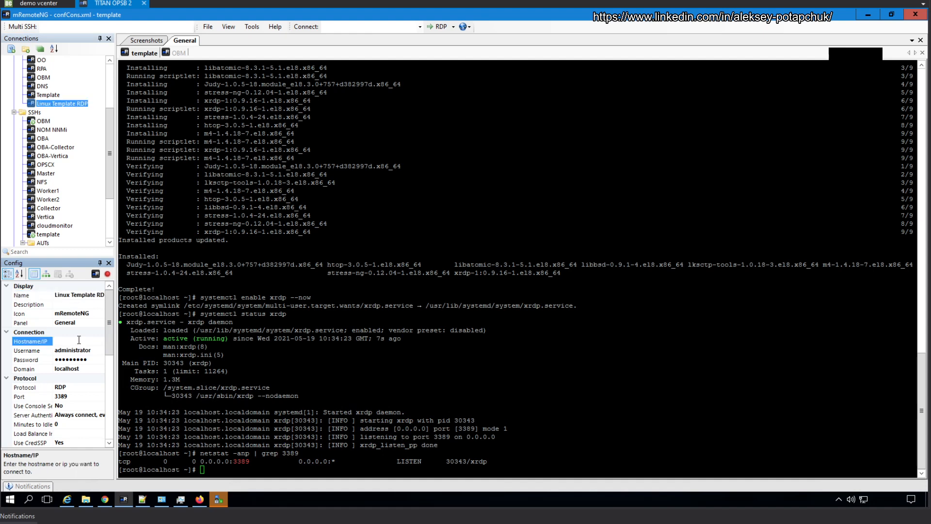
{"action": "type", "text": "172.16.241.10"}
{"action": "left_click", "coordinate": [81, 350]}
{"action": "left_click", "coordinate": [81, 349]}
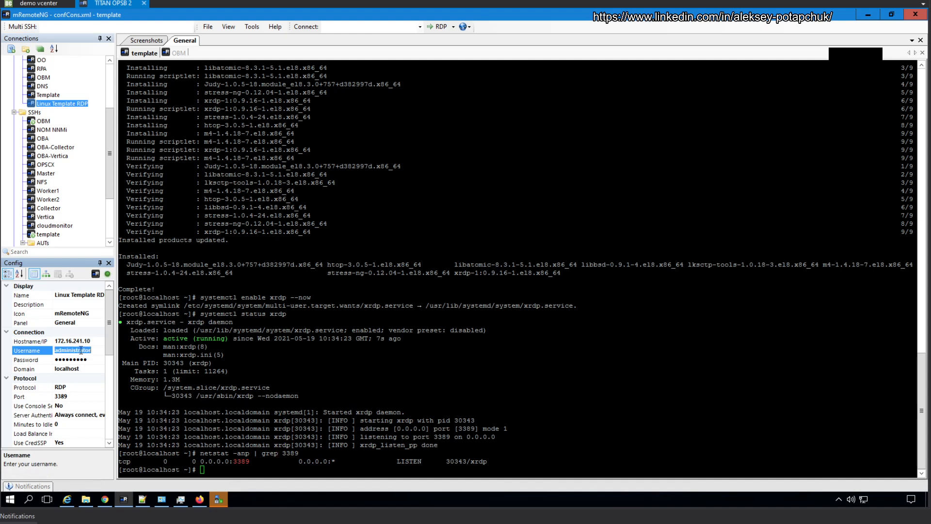
{"action": "type", "text": "root"}
{"action": "left_click", "coordinate": [61, 104]}
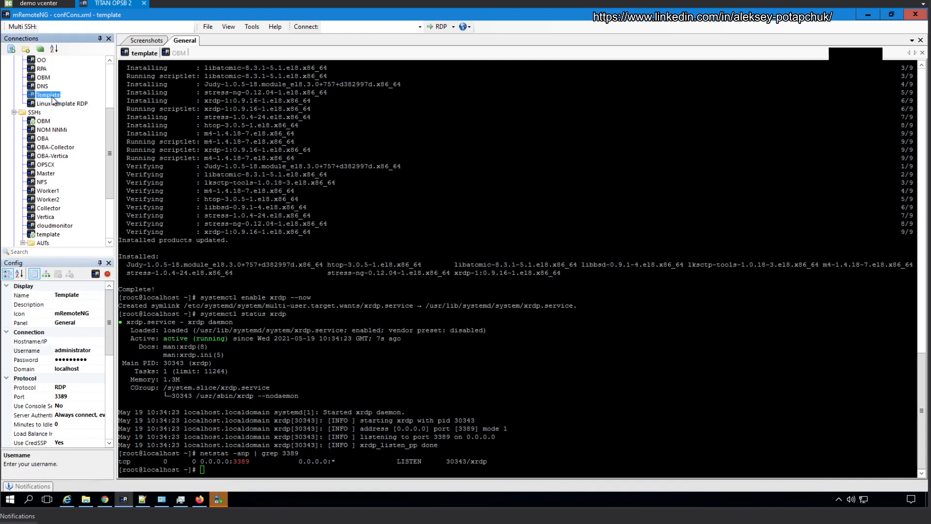
{"action": "double_click", "coordinate": [61, 104]}
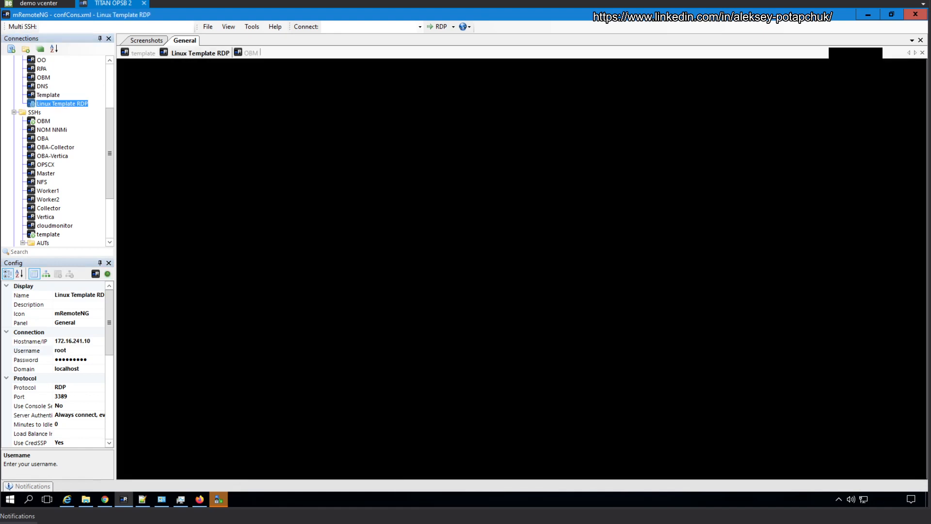
{"action": "left_click", "coordinate": [38, 4]}
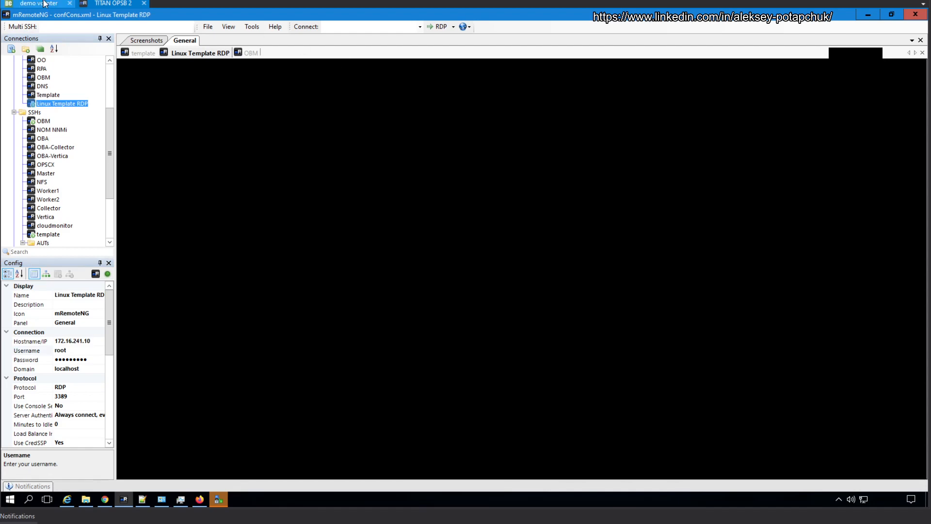
Step: Close the OPSB_Template_Centos8x_40GB VMware Remote Console and return to the RDP session's window
{"action": "left_click", "coordinate": [170, 499]}
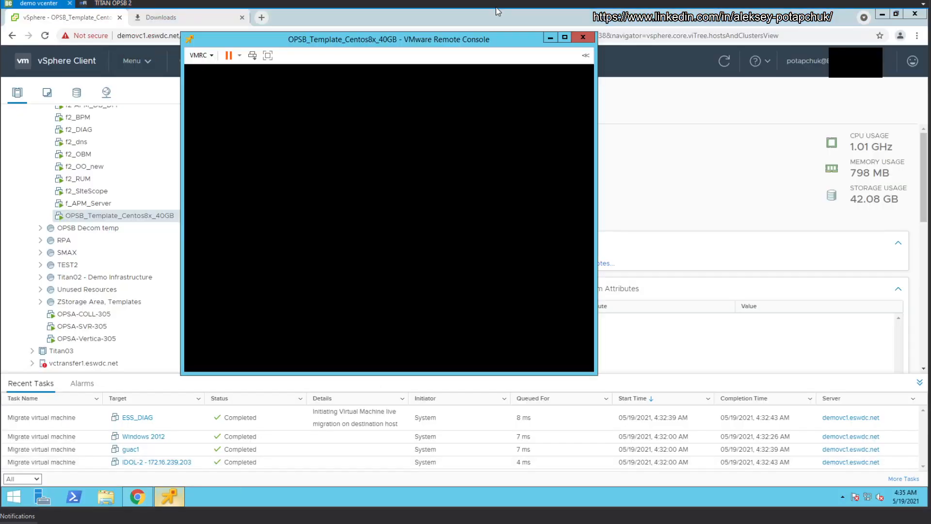
{"action": "left_click", "coordinate": [588, 38]}
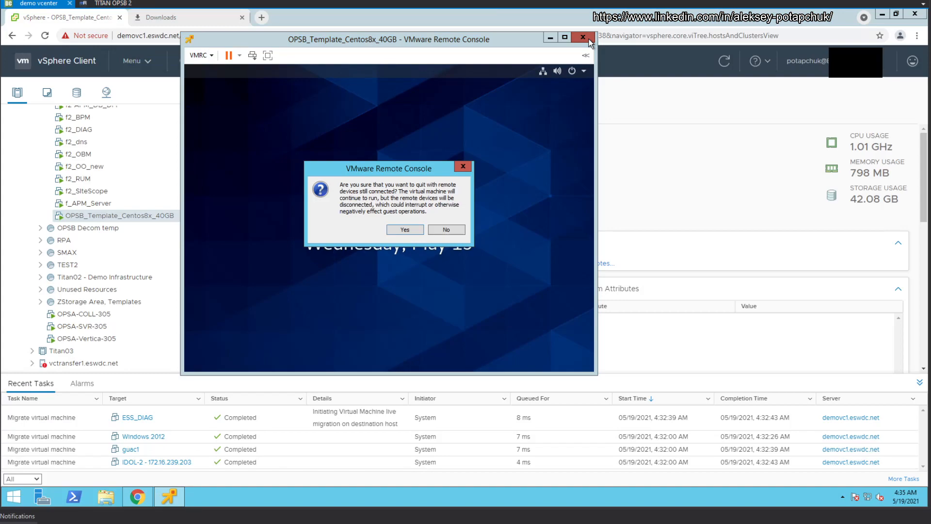
{"action": "left_click", "coordinate": [412, 234]}
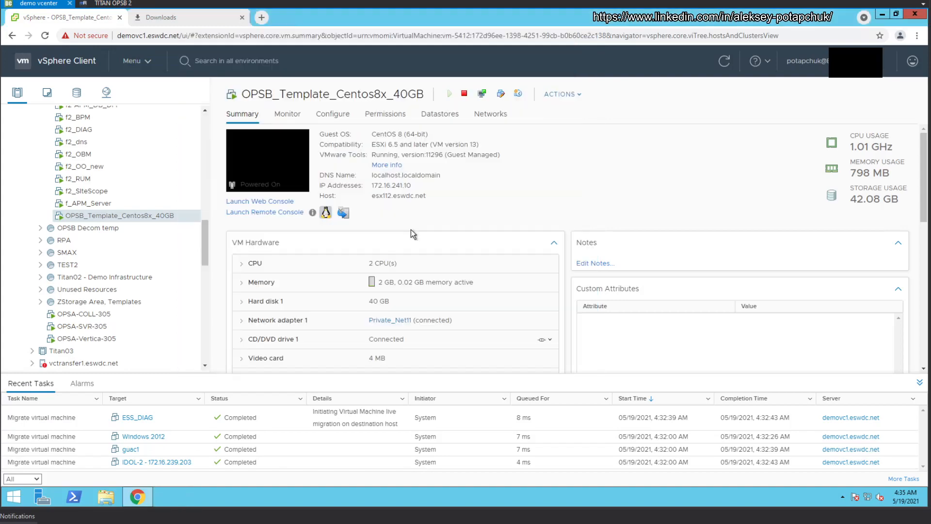
{"action": "left_click", "coordinate": [112, 3]}
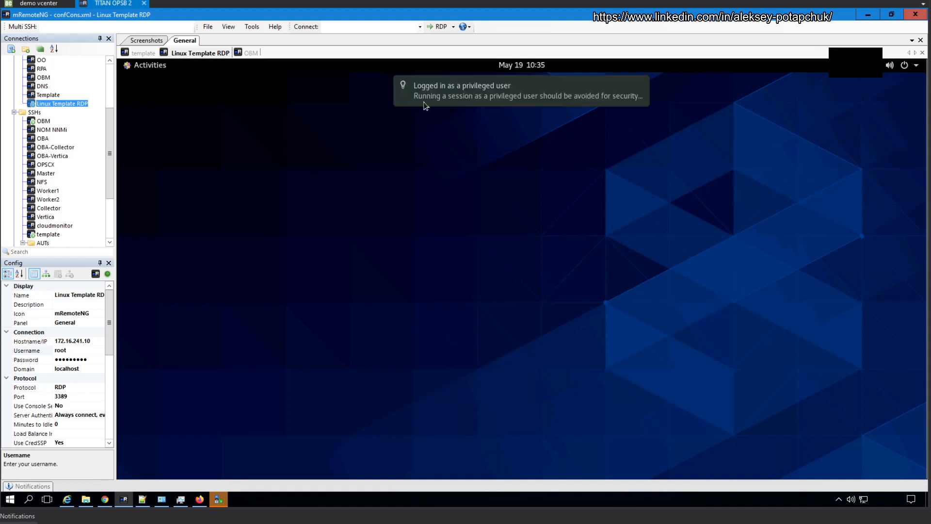
Step: Complete GNOME first-login setup keeping English and English (US) keyboard, skipping online accounts
{"action": "left_click", "coordinate": [148, 68]}
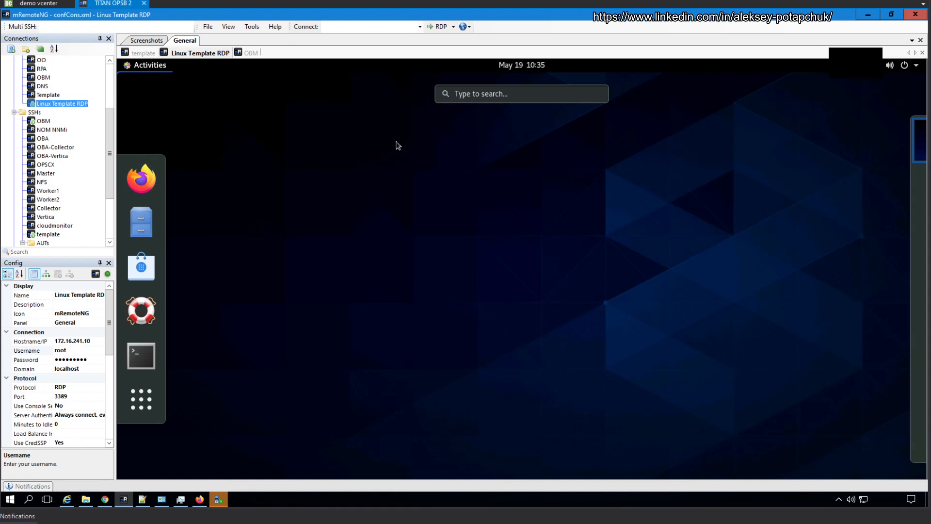
{"action": "left_click", "coordinate": [592, 141]}
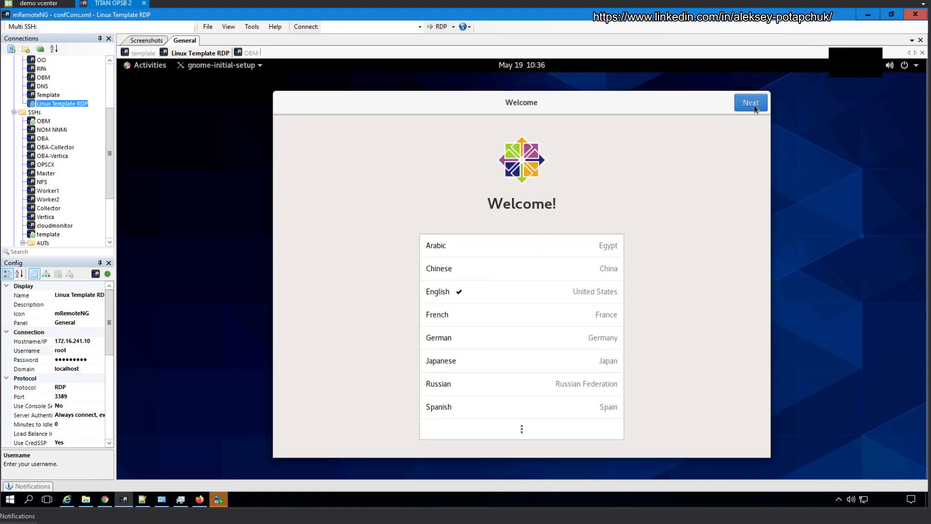
{"action": "left_click", "coordinate": [754, 107]}
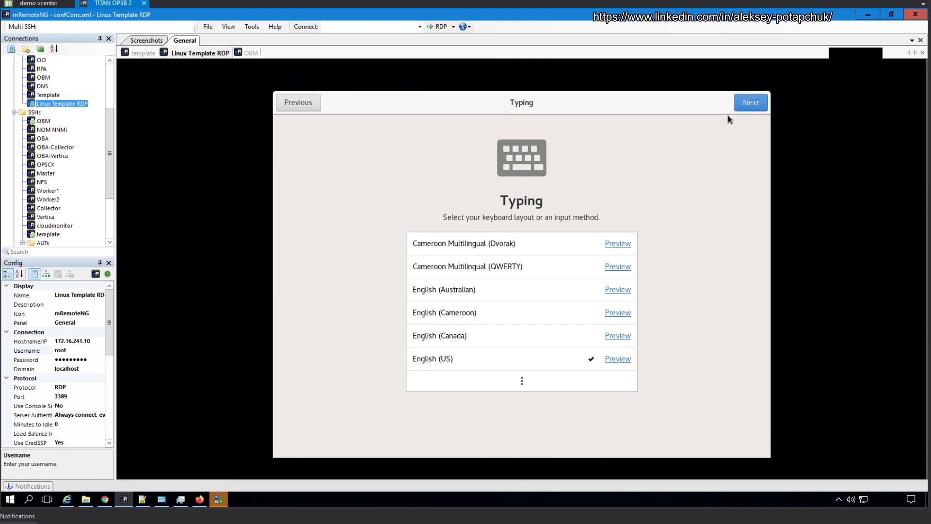
{"action": "left_click", "coordinate": [741, 110]}
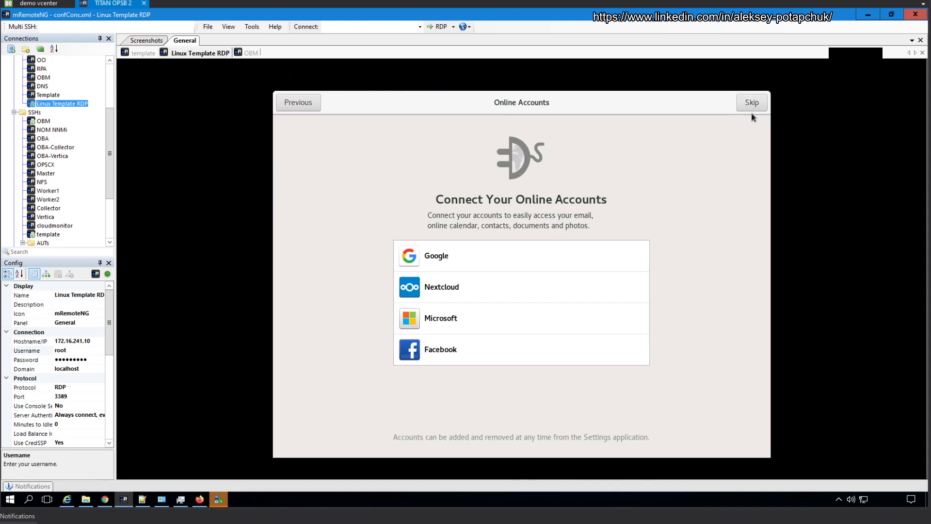
{"action": "left_click", "coordinate": [751, 104]}
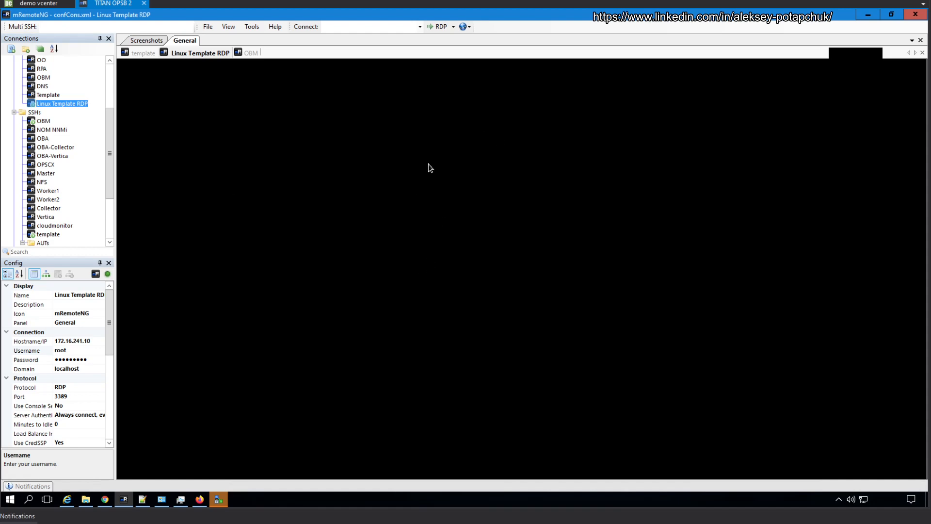
Step: Change the system hostname to template.opsb.swdemos.net in nmtui
{"action": "left_click", "coordinate": [130, 54]}
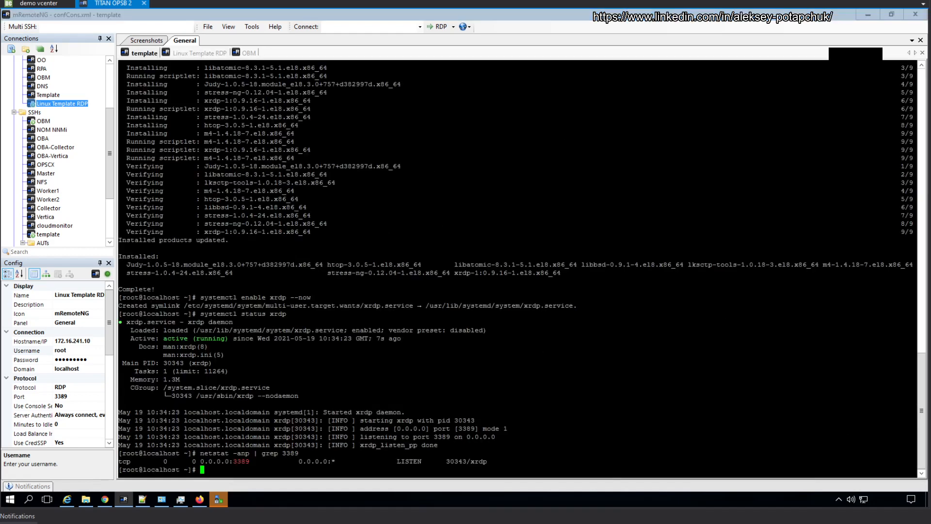
{"action": "type", "text": "nmtui'"}
{"action": "key", "text": "BackSpace"}
{"action": "key", "text": "Return"}
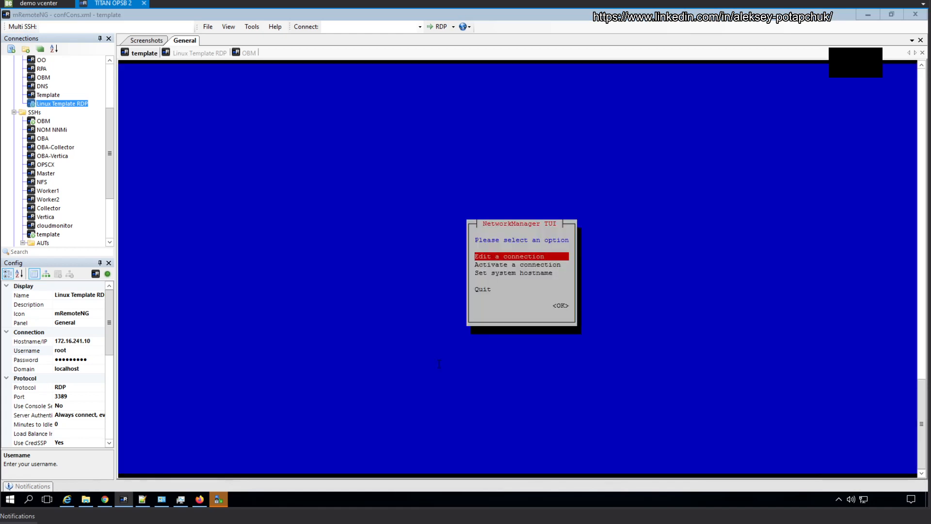
{"action": "key", "text": "Down"}
{"action": "key", "text": "Down"}
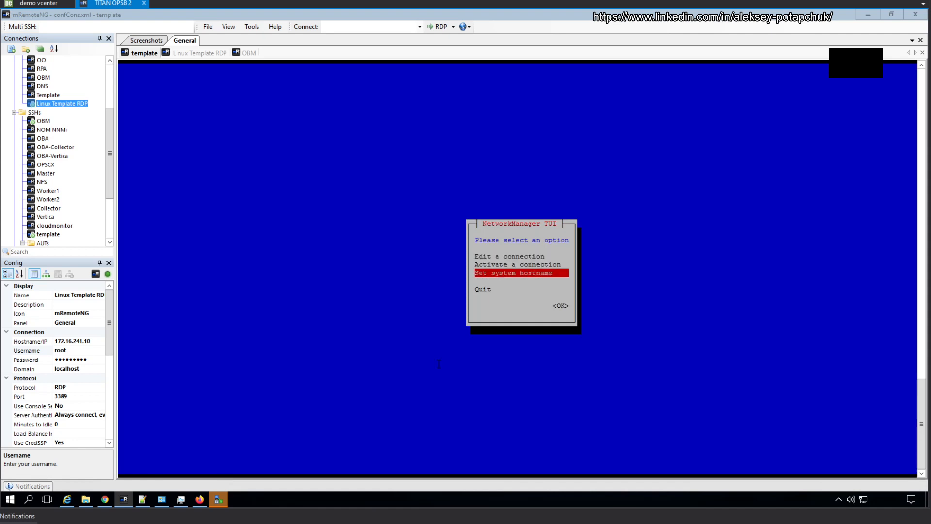
{"action": "key", "text": "Return"}
{"action": "key", "text": "BackSpace"}
{"action": "key", "text": "BackSpace"}
{"action": "key", "text": "BackSpace"}
{"action": "key", "text": "BackSpace"}
{"action": "key", "text": "BackSpace"}
{"action": "key", "text": "BackSpace"}
{"action": "key", "text": "BackSpace"}
{"action": "key", "text": "BackSpace"}
{"action": "key", "text": "BackSpace"}
{"action": "key", "text": "BackSpace"}
{"action": "key", "text": "BackSpace"}
{"action": "key", "text": "BackSpace"}
{"action": "key", "text": "BackSpace"}
{"action": "key", "text": "BackSpace"}
{"action": "key", "text": "BackSpace"}
{"action": "key", "text": "BackSpace"}
{"action": "key", "text": "BackSpace"}
{"action": "key", "text": "BackSpace"}
{"action": "key", "text": "BackSpace"}
{"action": "key", "text": "BackSpace"}
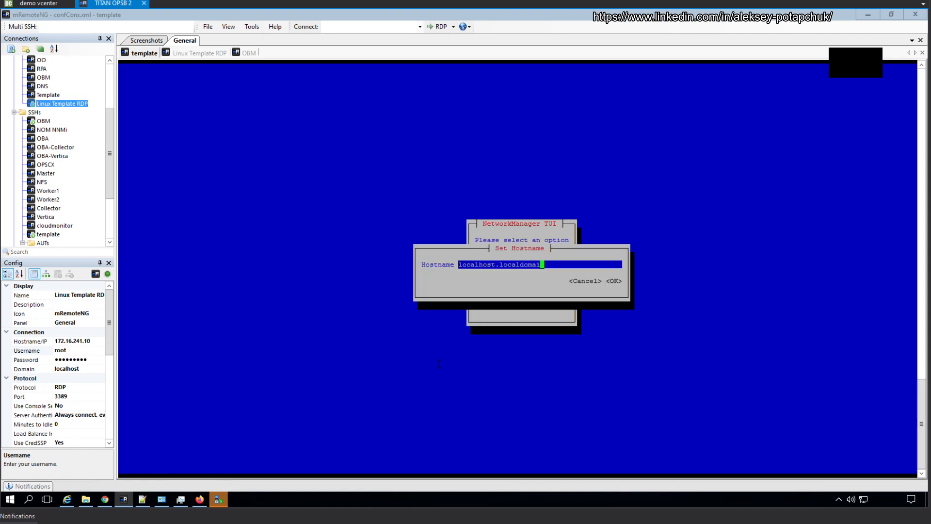
{"action": "type", "text": "template.opsb.swdemos.net"}
{"action": "key", "text": "Tab"}
{"action": "key", "text": "Tab"}
{"action": "key", "text": "Return"}
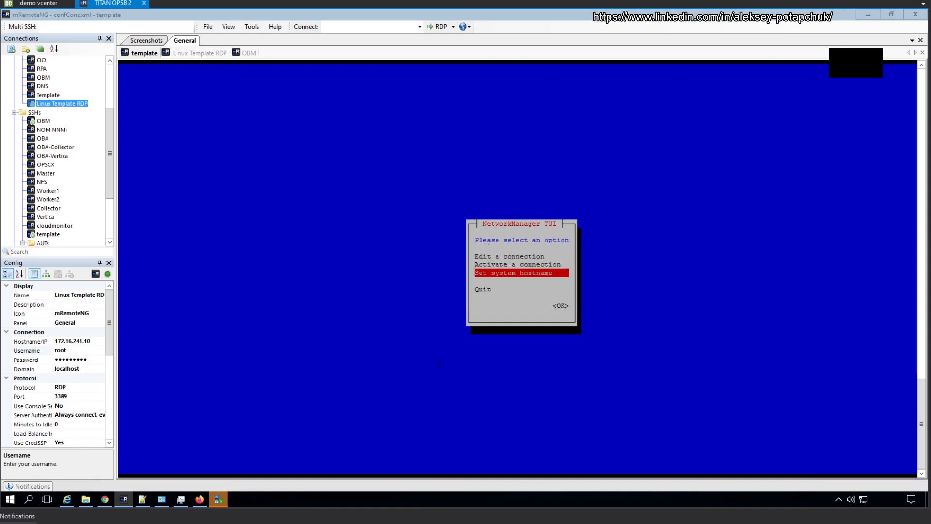
Step: Quit nmtui and acknowledge the hostname change message
{"action": "key", "text": "Down"}
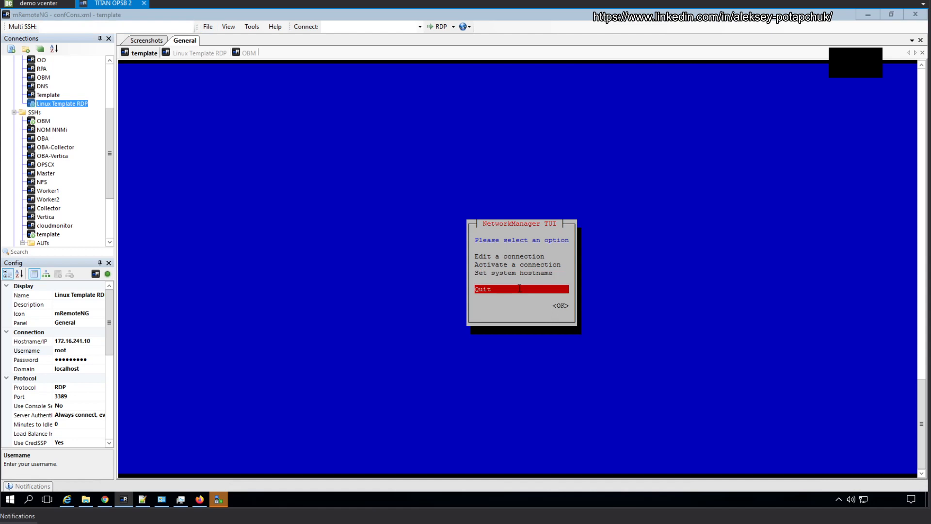
{"action": "left_click", "coordinate": [198, 53]}
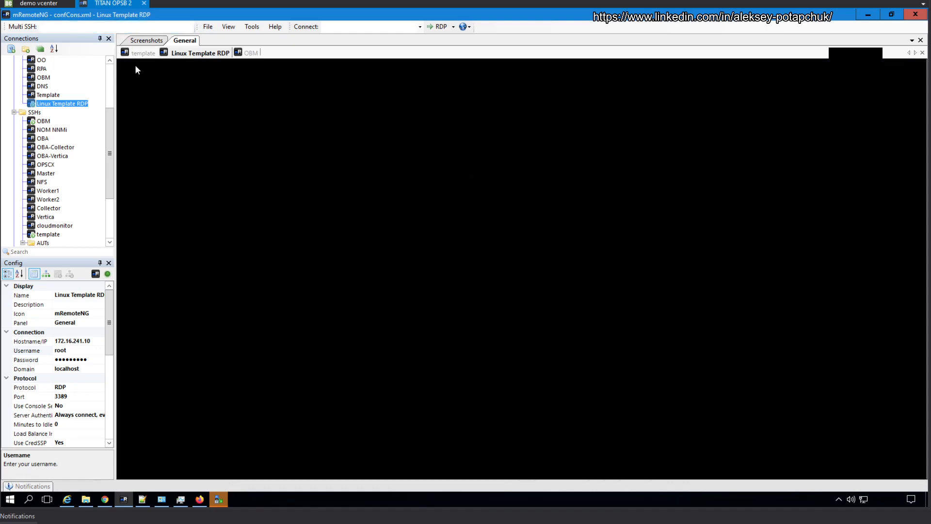
{"action": "left_click", "coordinate": [140, 53]}
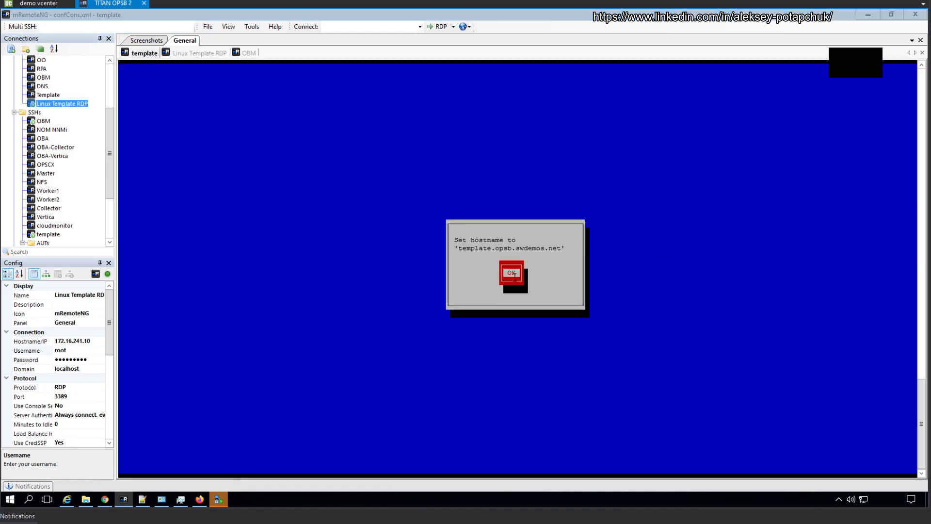
{"action": "left_click", "coordinate": [514, 274]}
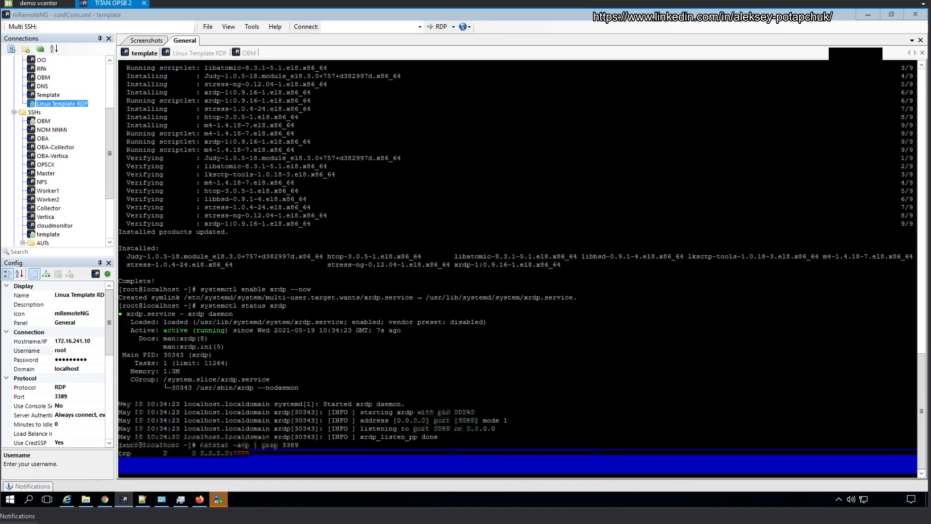
{"action": "left_click", "coordinate": [198, 54]}
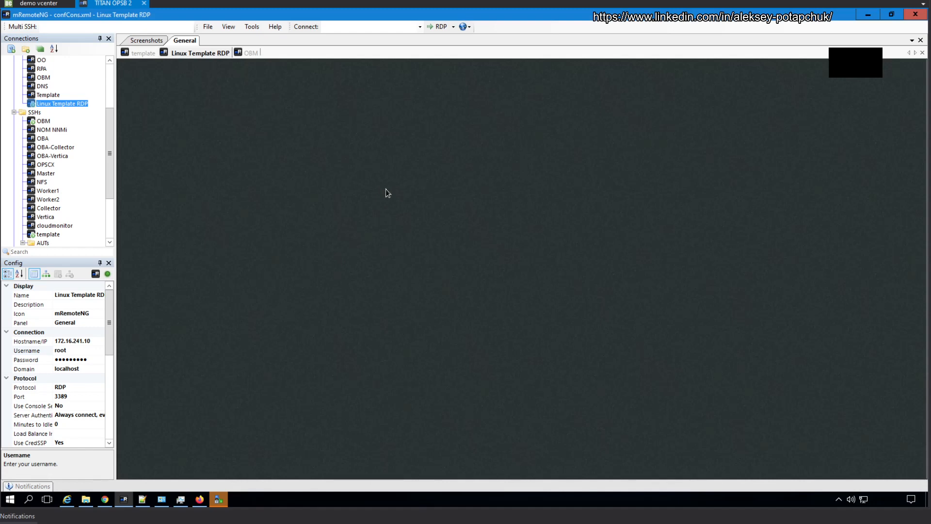
{"action": "left_click", "coordinate": [128, 54]}
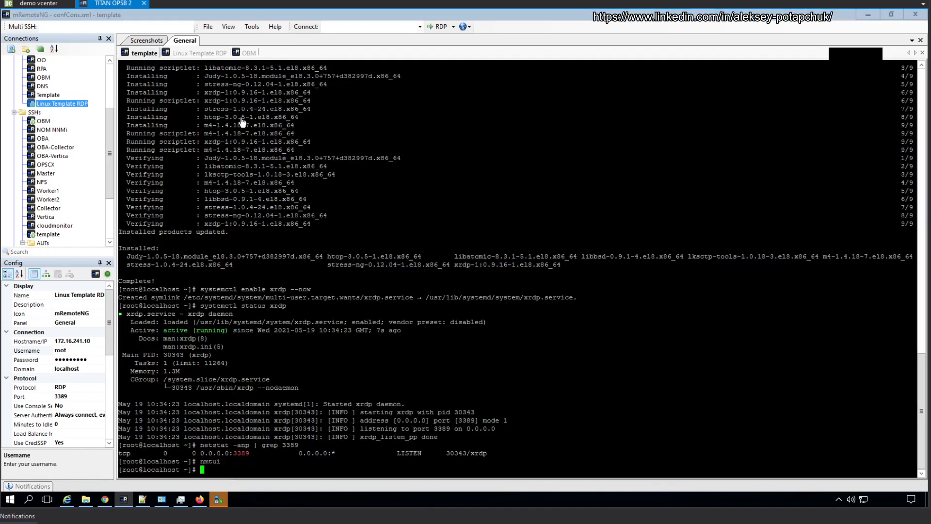
Step: Check disk usage with df -h (33G free on /dev/sda1) and memory with free -m
{"action": "type", "text": "df -h"}
{"action": "key", "text": "Return"}
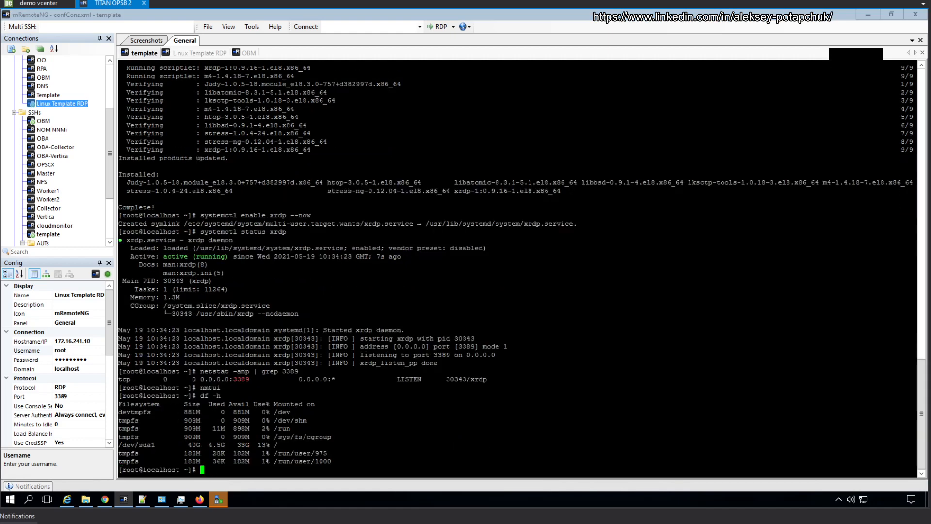
{"action": "double_click", "coordinate": [243, 445]}
{"action": "left_click", "coordinate": [243, 445]}
{"action": "type", "text": "free -m"}
{"action": "key", "text": "Return"}
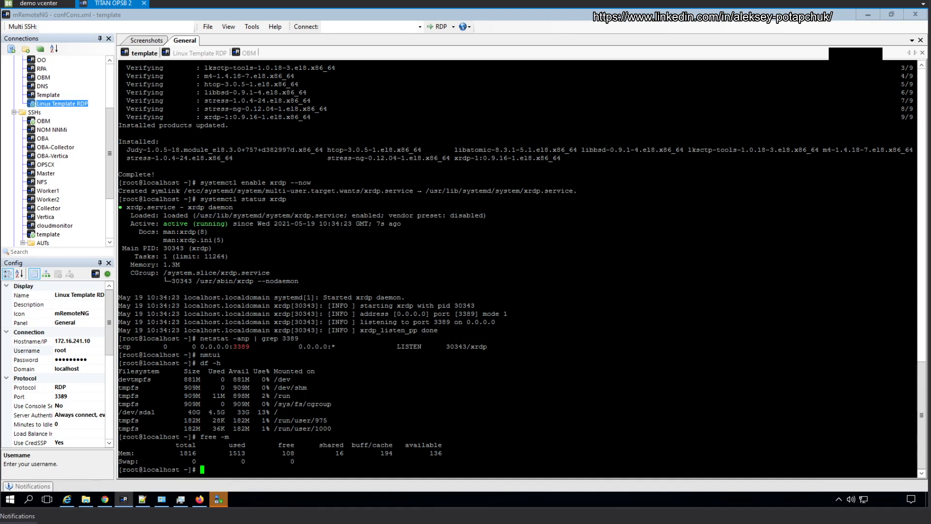
Step: Close the Getting Started help window on the RDP desktop and return to the terminal
{"action": "left_click", "coordinate": [213, 53]}
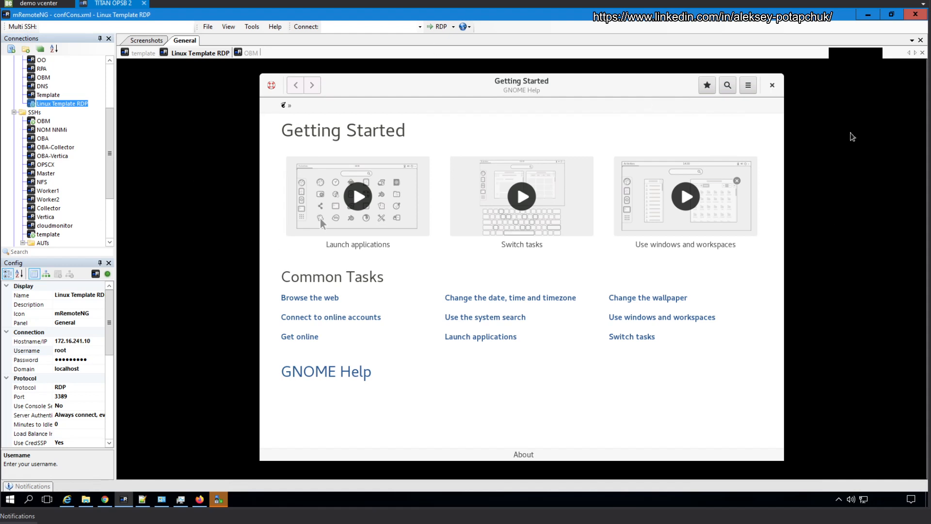
{"action": "left_click", "coordinate": [773, 86]}
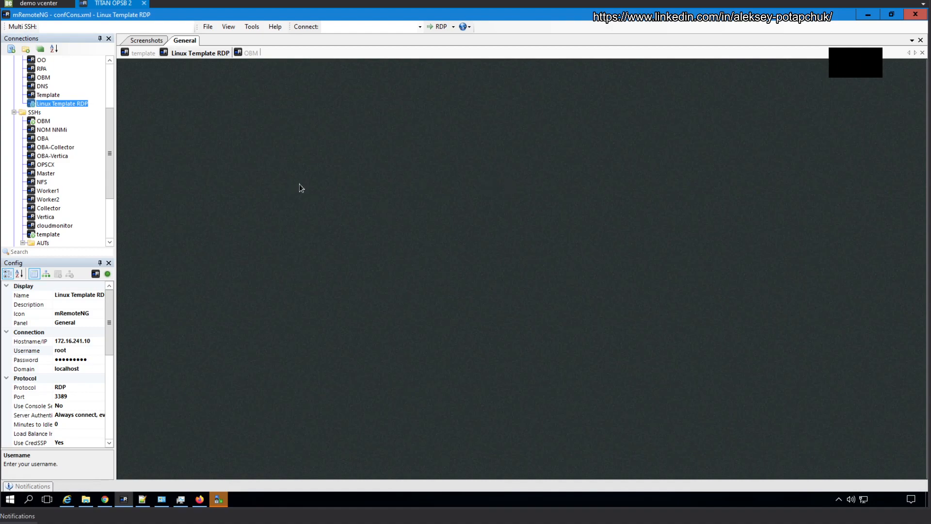
{"action": "left_click", "coordinate": [141, 53]}
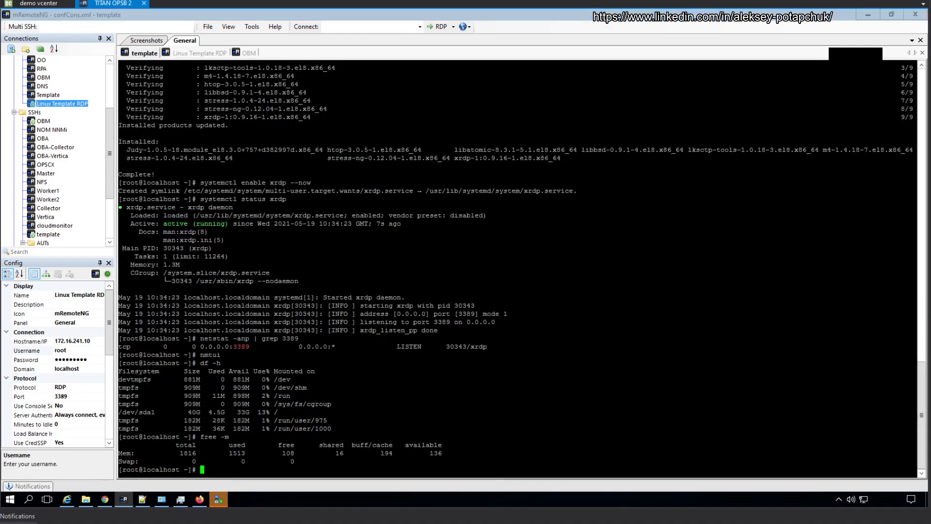
Step: Run htop in the template SSH session, then switch to the Linux Template RDP session
{"action": "type", "text": "htop"}
{"action": "key", "text": "Return"}
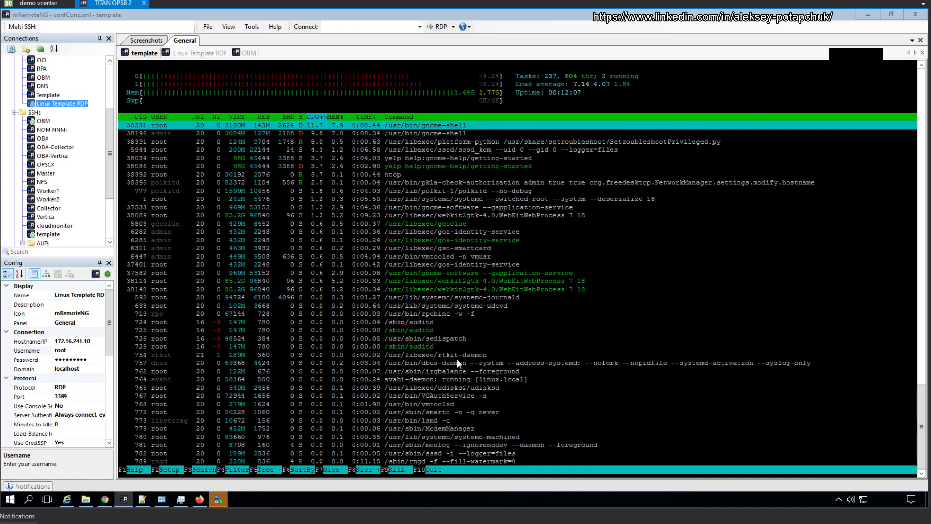
{"action": "left_click", "coordinate": [202, 55]}
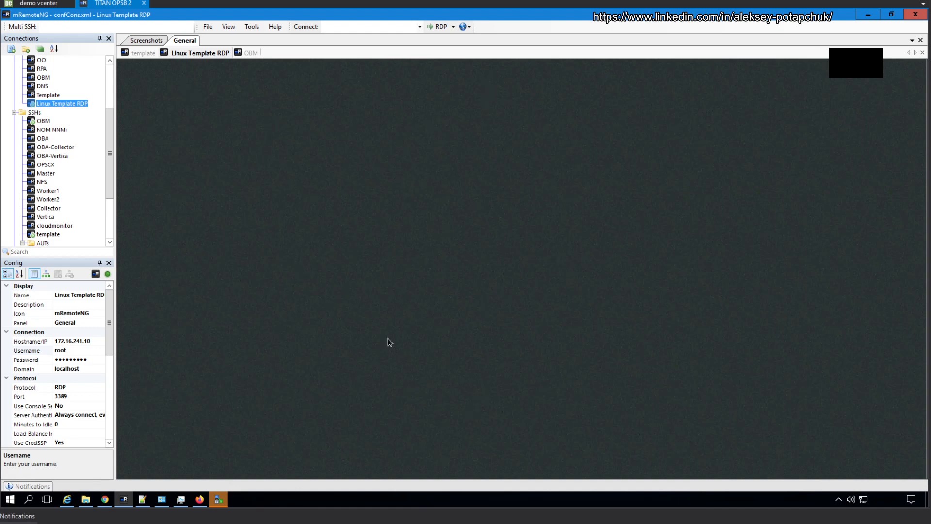
Step: Duplicate the template session tab and the Linux Template RDP connection entry
{"action": "right_click", "coordinate": [184, 57]}
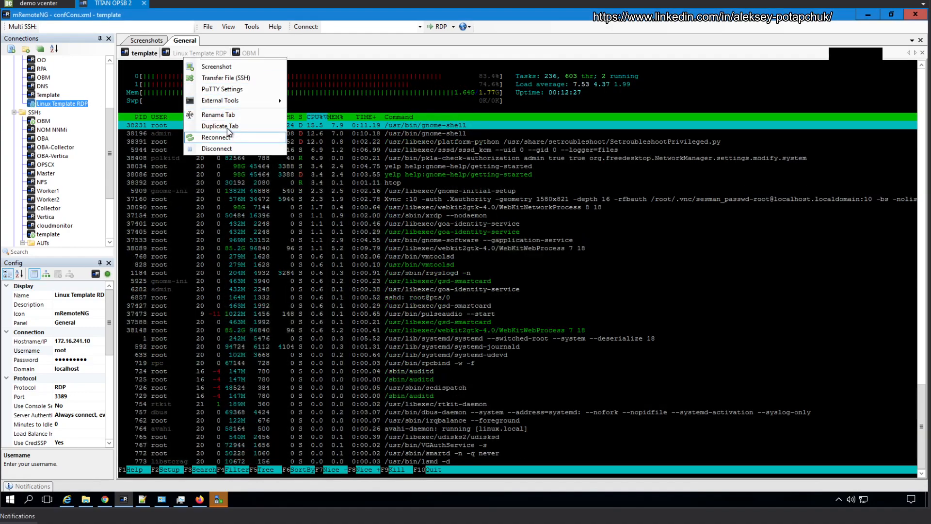
{"action": "left_click", "coordinate": [227, 127]}
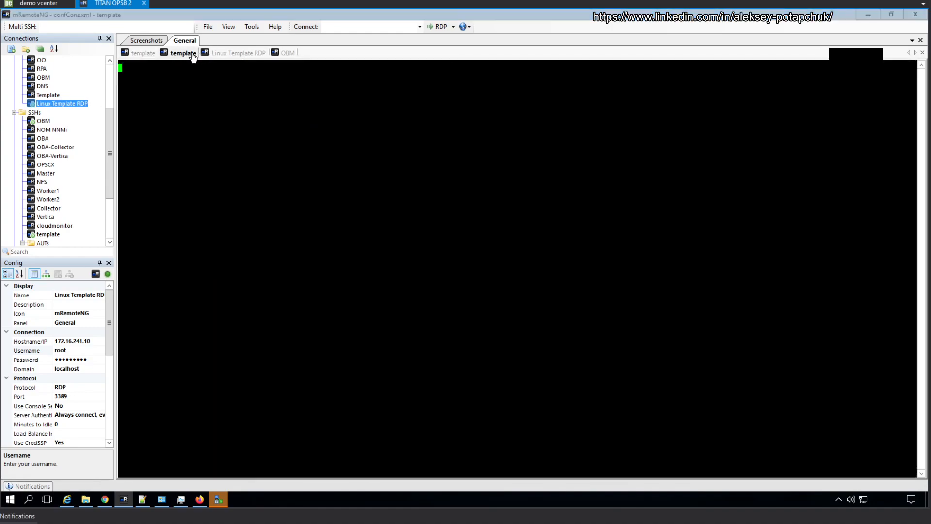
{"action": "left_click", "coordinate": [237, 55]}
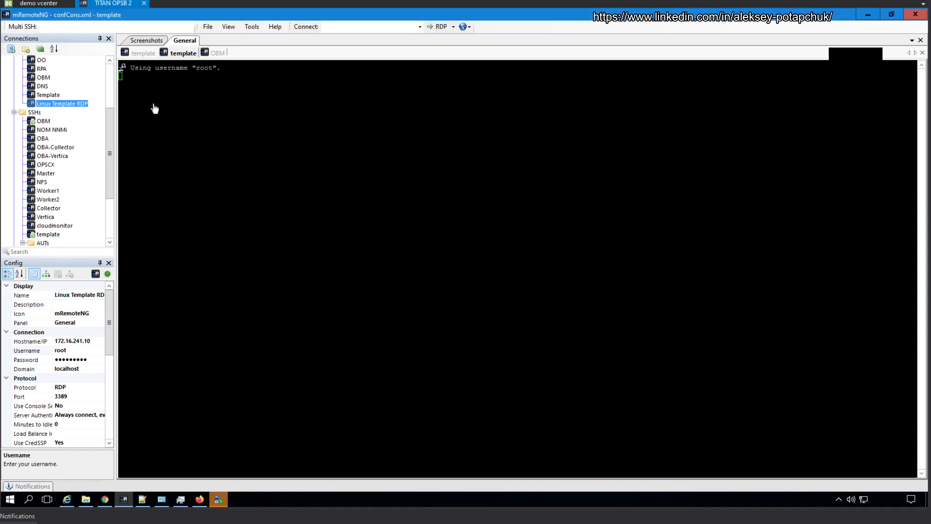
{"action": "right_click", "coordinate": [70, 106]}
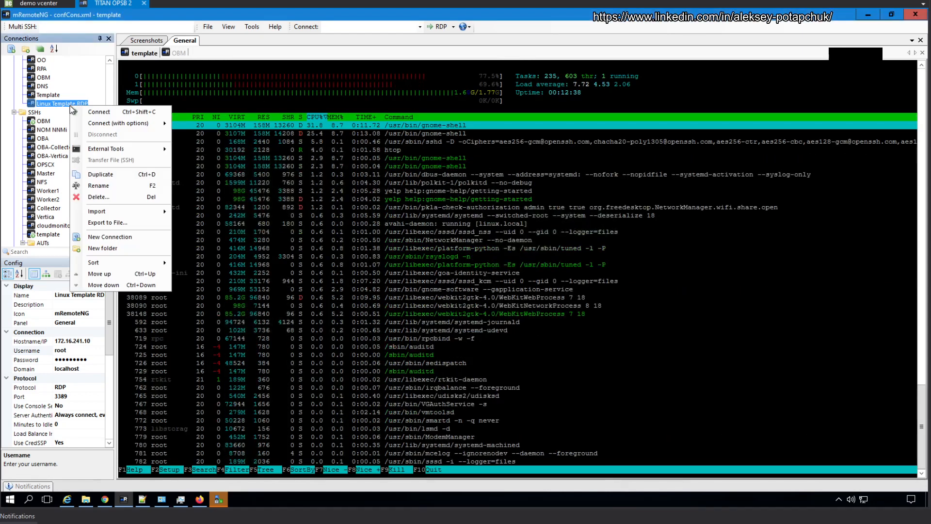
{"action": "left_click", "coordinate": [127, 176]}
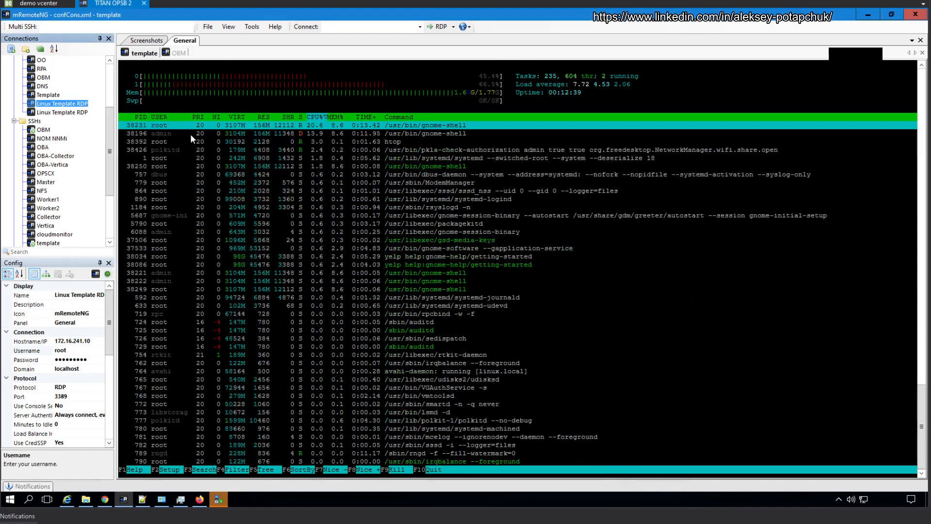
{"action": "left_click", "coordinate": [77, 112]}
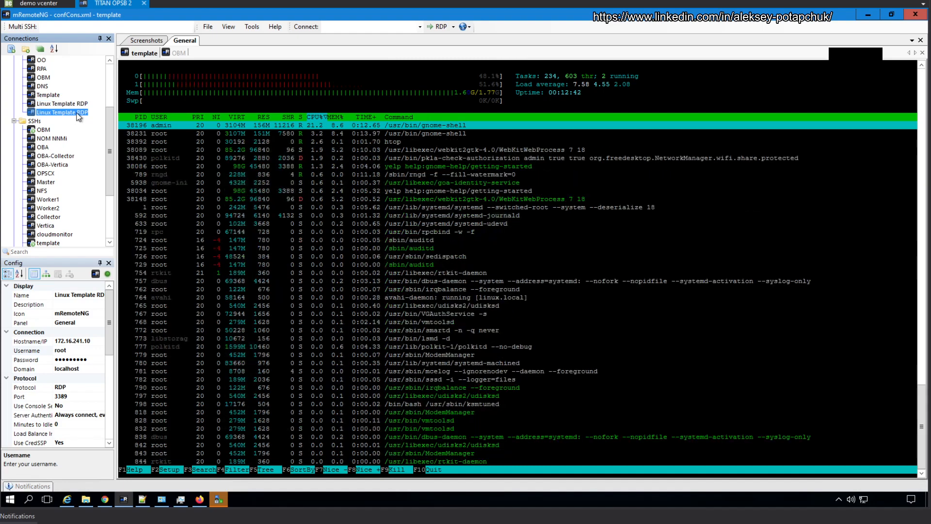
{"action": "key", "text": "ctrl+d"}
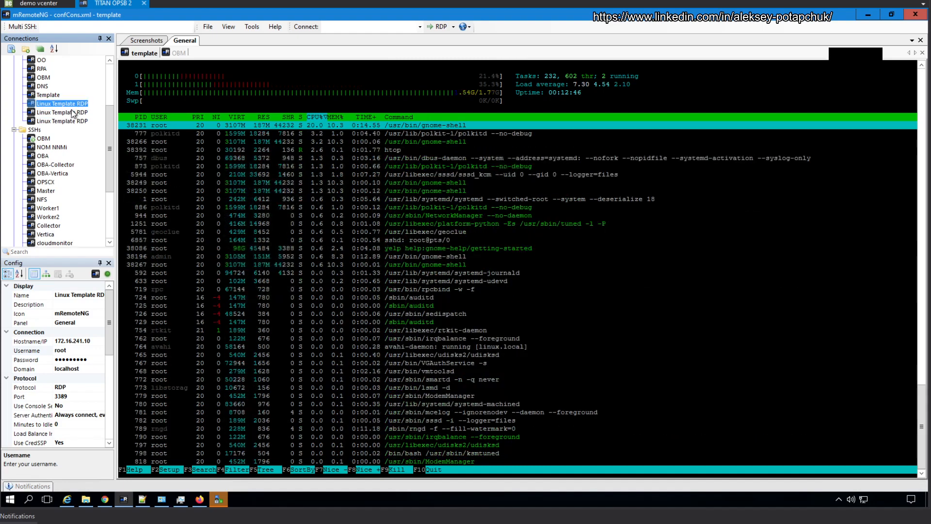
Step: Delete both duplicate connection entries and connect to the VM via Linux Template RDP
{"action": "key", "text": "Delete"}
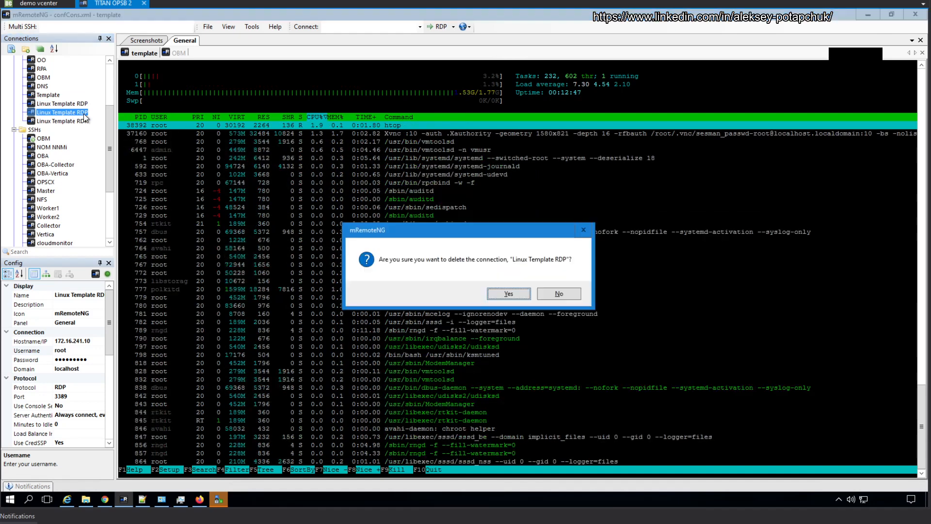
{"action": "left_click", "coordinate": [519, 299]}
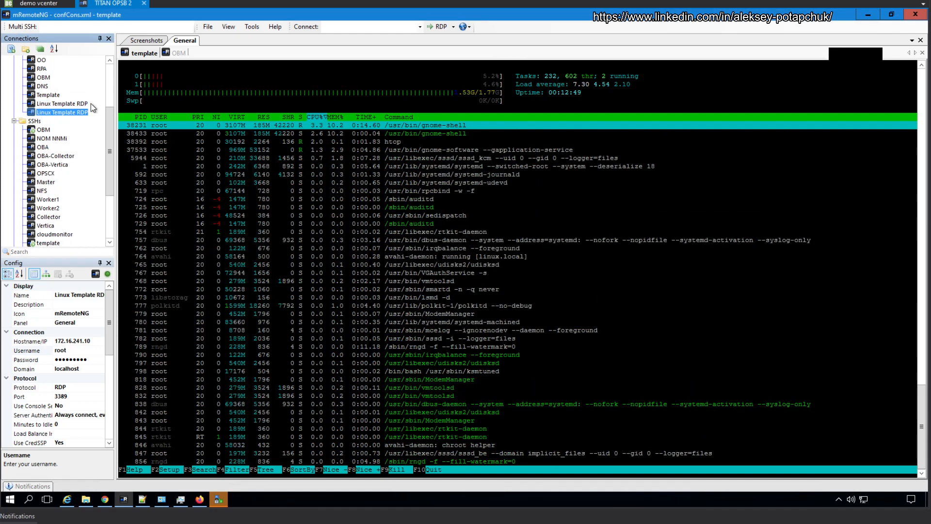
{"action": "left_click", "coordinate": [91, 103]}
{"action": "key", "text": "Delete"}
{"action": "left_click", "coordinate": [510, 293]}
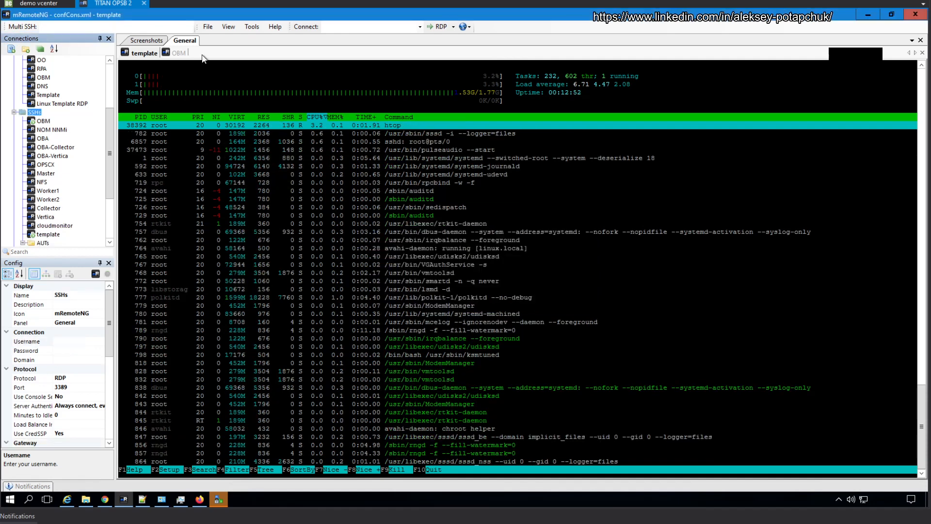
{"action": "double_click", "coordinate": [77, 104]}
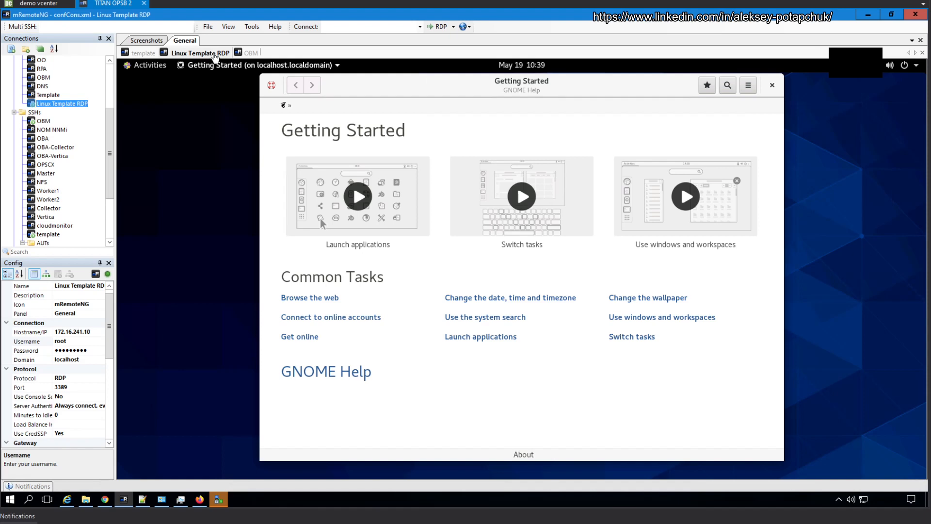
Step: Quit htop, run reboot on the template VM, and dismiss the connection-closed error
{"action": "left_click", "coordinate": [142, 54]}
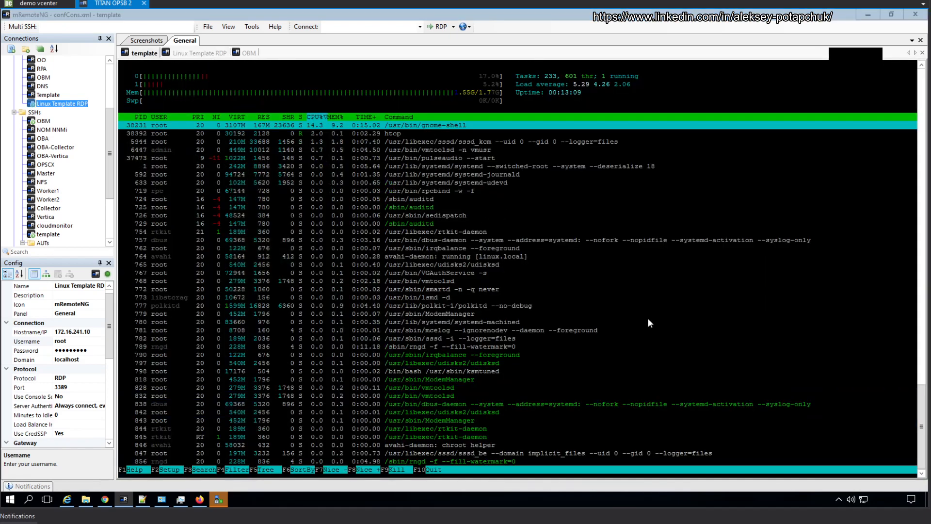
{"action": "left_click", "coordinate": [653, 329]}
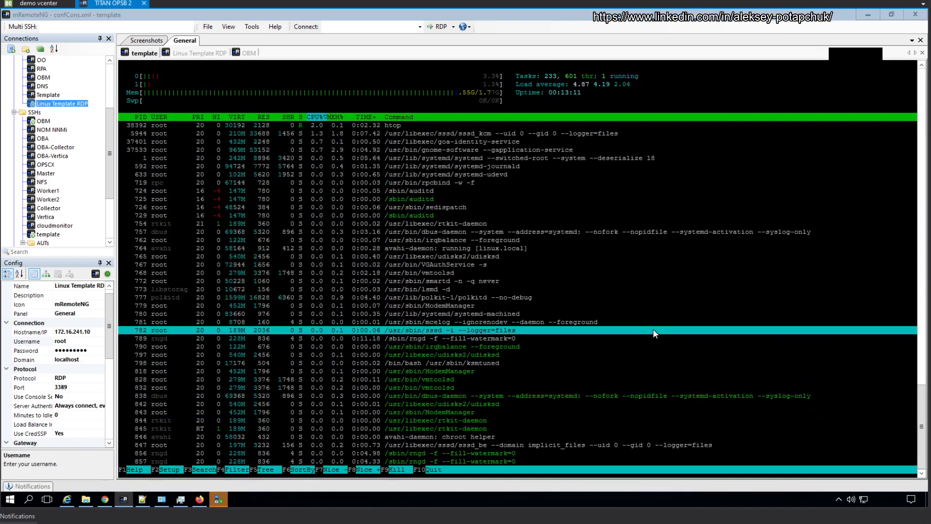
{"action": "type", "text": "q"}
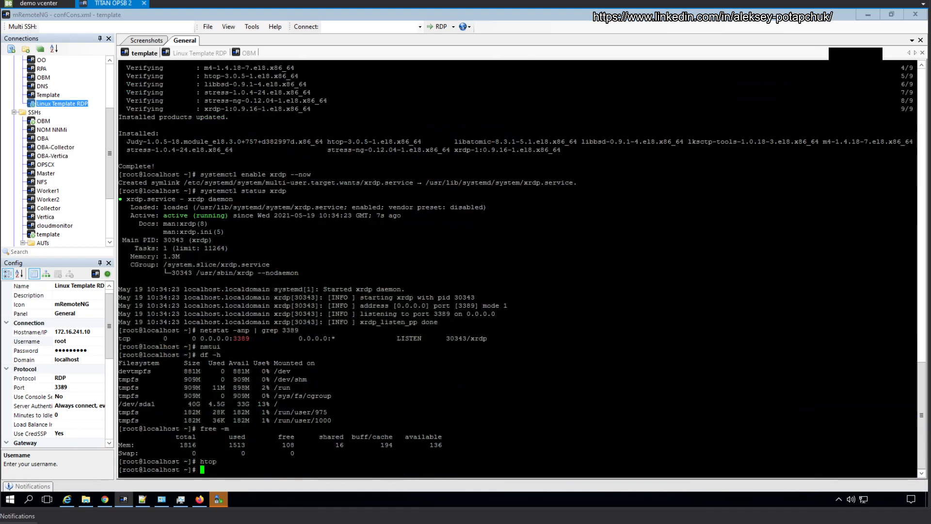
{"action": "type", "text": "tr"}
{"action": "key", "text": "BackSpace"}
{"action": "key", "text": "BackSpace"}
{"action": "type", "text": "reboot"}
{"action": "key", "text": "Return"}
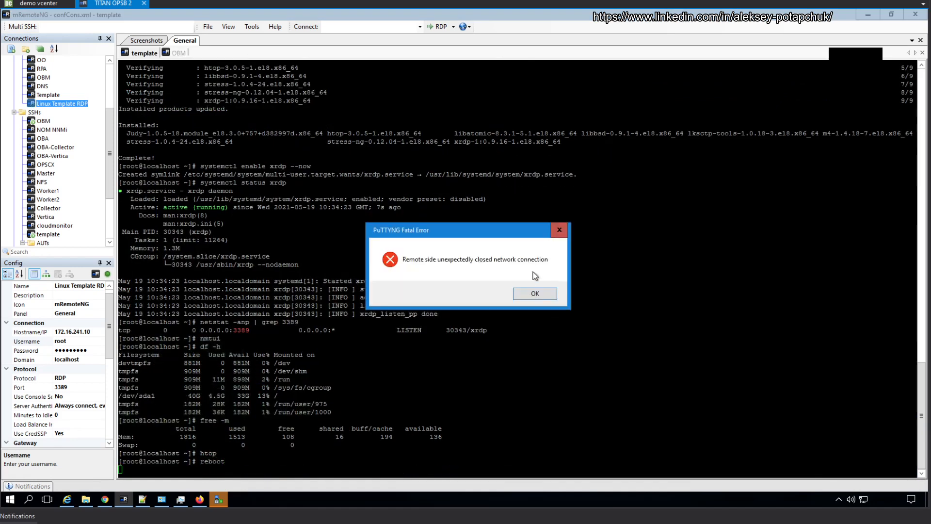
{"action": "left_click", "coordinate": [533, 296]}
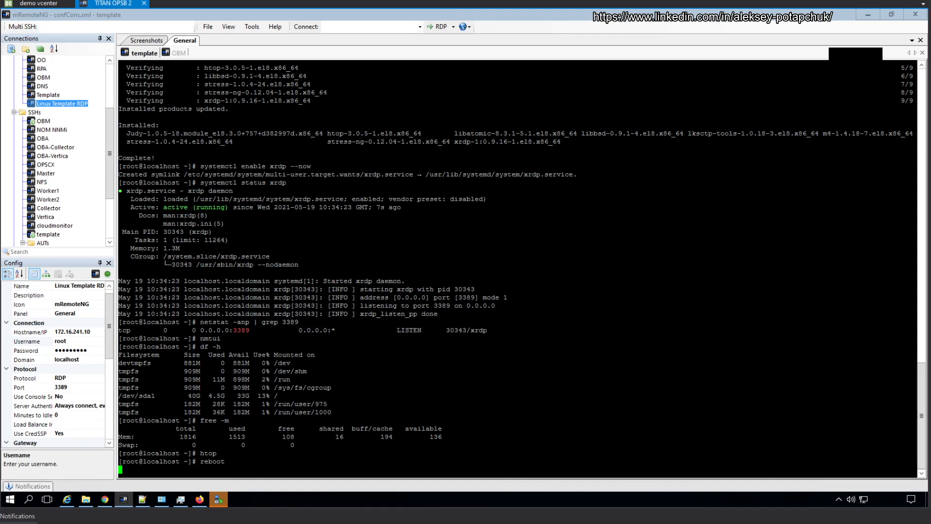
Step: Reconnect the template SSH session after the reboot and open a fresh Linux Template RDP connection
{"action": "left_click", "coordinate": [176, 53]}
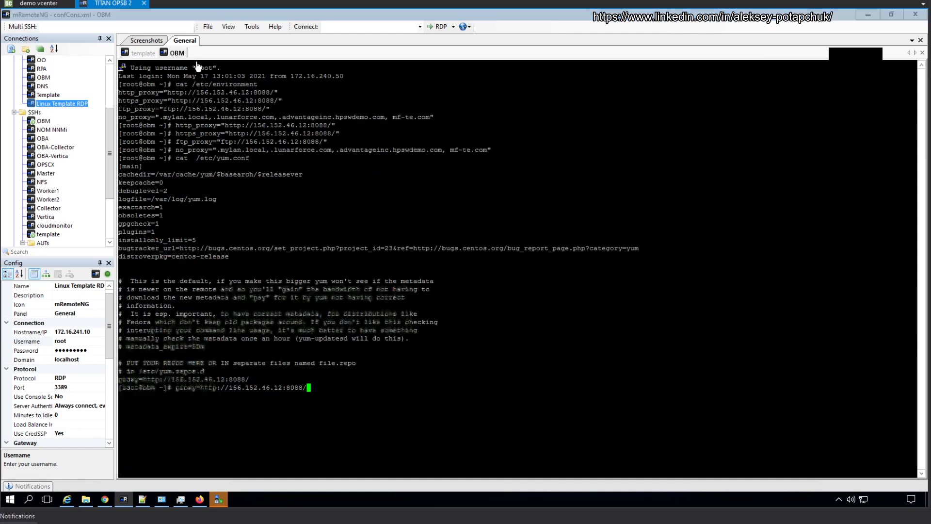
{"action": "left_click", "coordinate": [150, 55]}
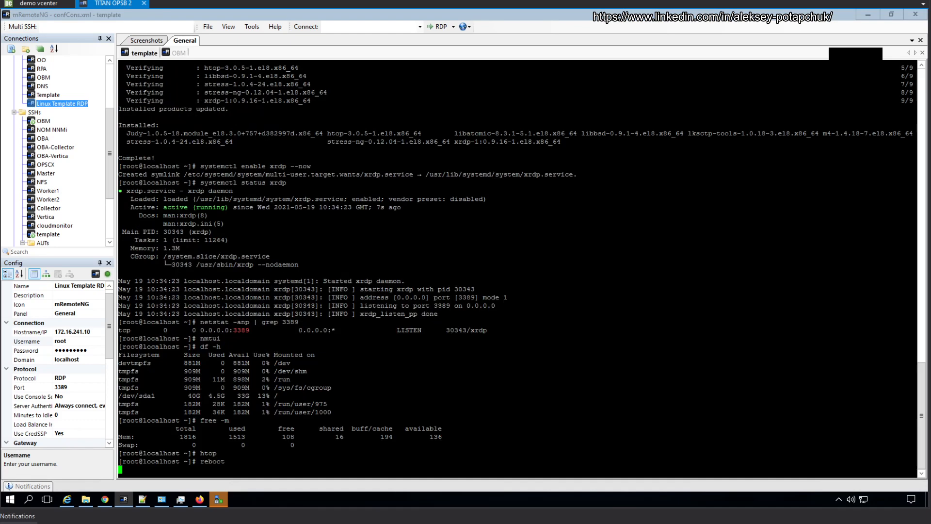
{"action": "right_click", "coordinate": [144, 55]}
{"action": "left_click", "coordinate": [215, 136]}
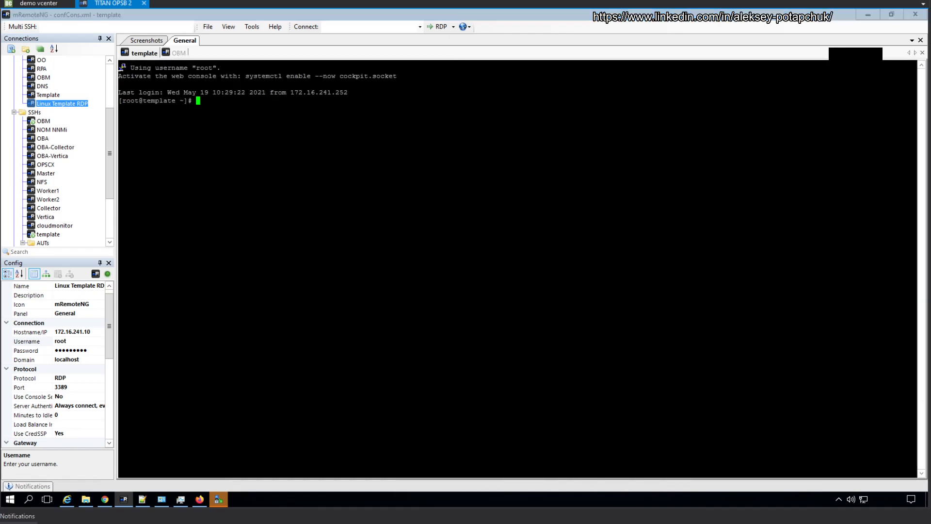
{"action": "double_click", "coordinate": [70, 104]}
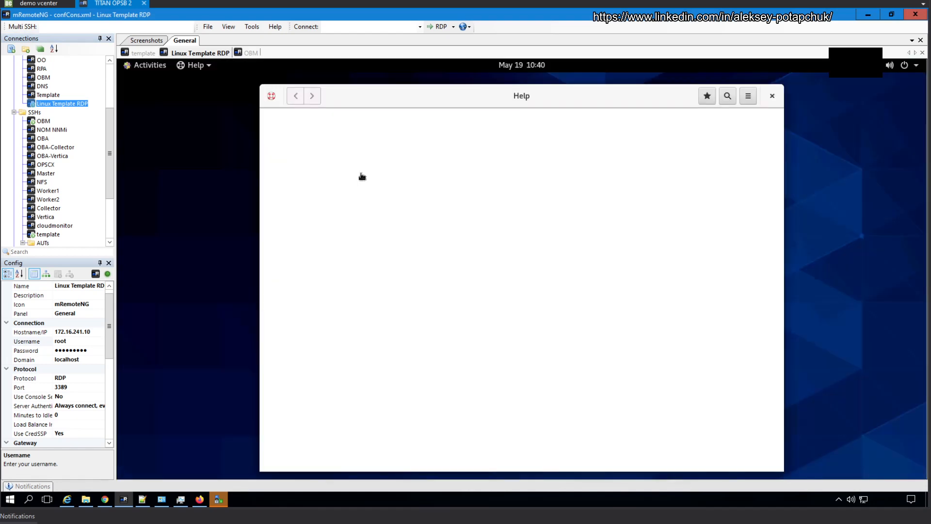
Step: Close GNOME Help on the RDP desktop and launch Firefox from Activities
{"action": "left_click", "coordinate": [772, 95]}
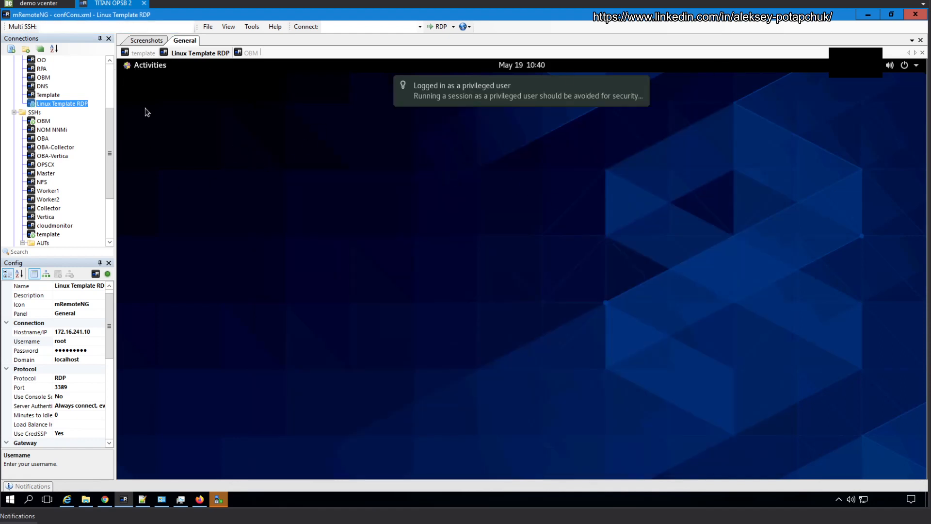
{"action": "left_click", "coordinate": [148, 66]}
{"action": "left_click", "coordinate": [140, 180]}
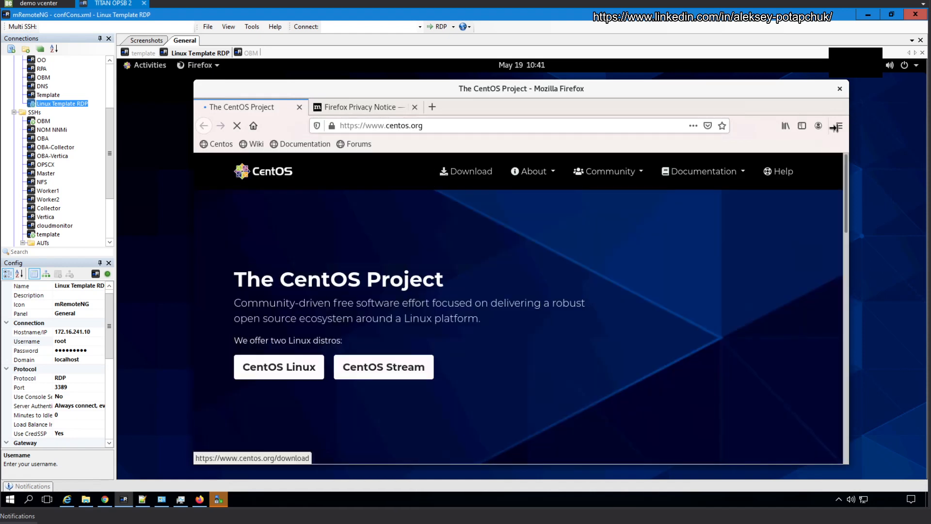
Step: Open Firefox Preferences, search for 'net', and open the Network Settings
{"action": "left_click", "coordinate": [836, 126]}
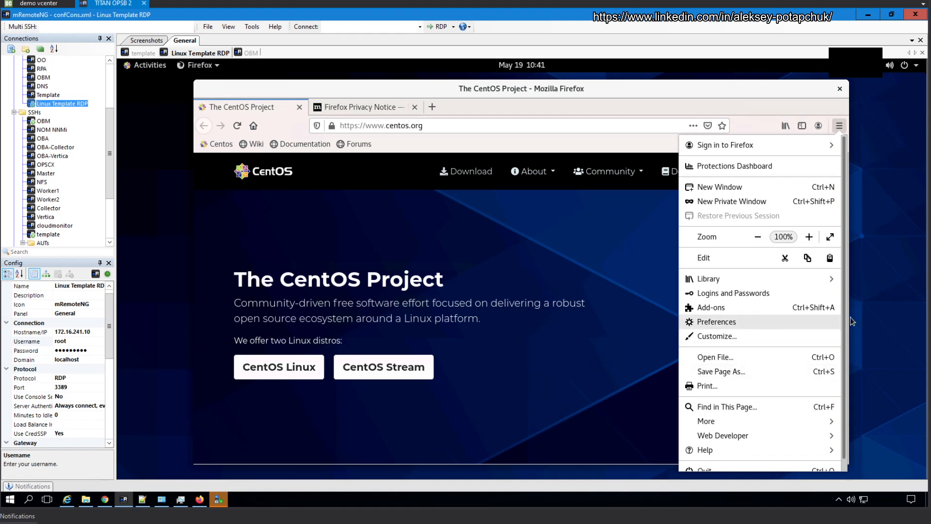
{"action": "left_click", "coordinate": [717, 323]}
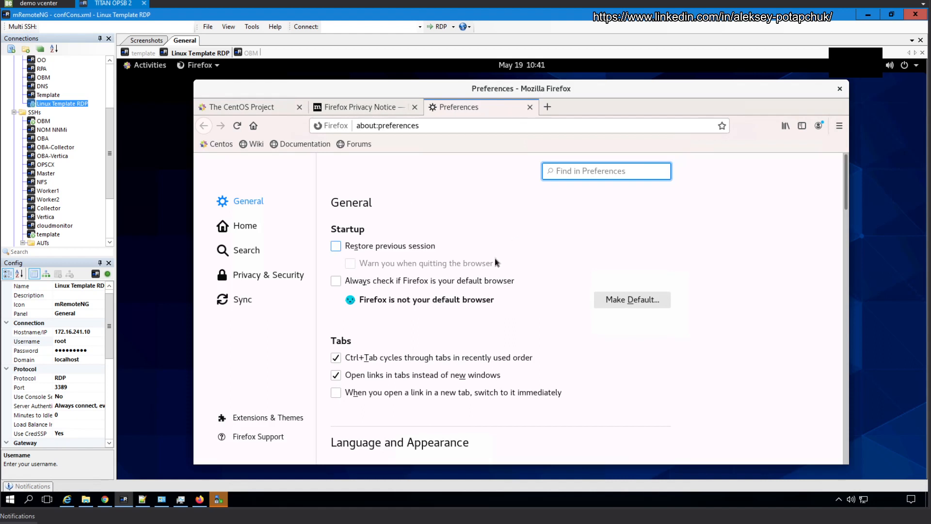
{"action": "scroll", "coordinate": [544, 245], "scroll_direction": "down", "scroll_amount": 2}
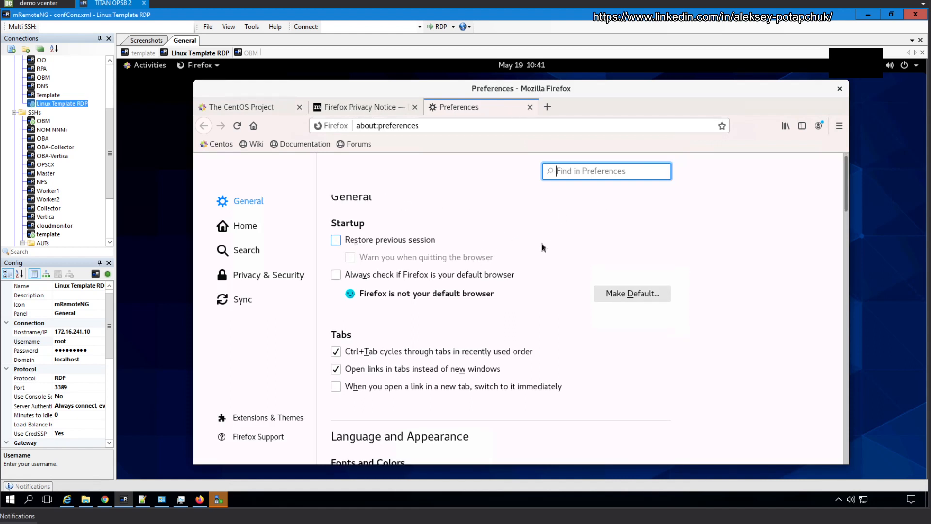
{"action": "scroll", "coordinate": [544, 245], "scroll_direction": "down", "scroll_amount": 2}
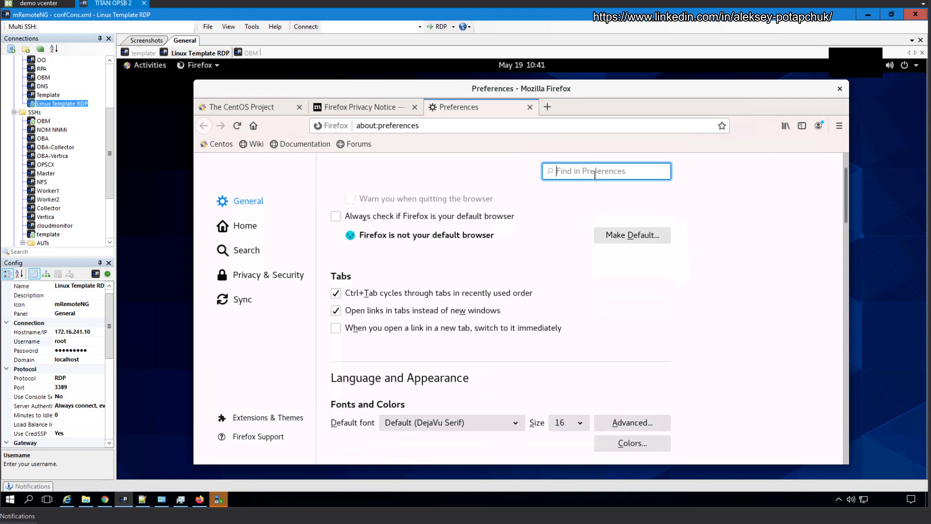
{"action": "type", "text": "net"}
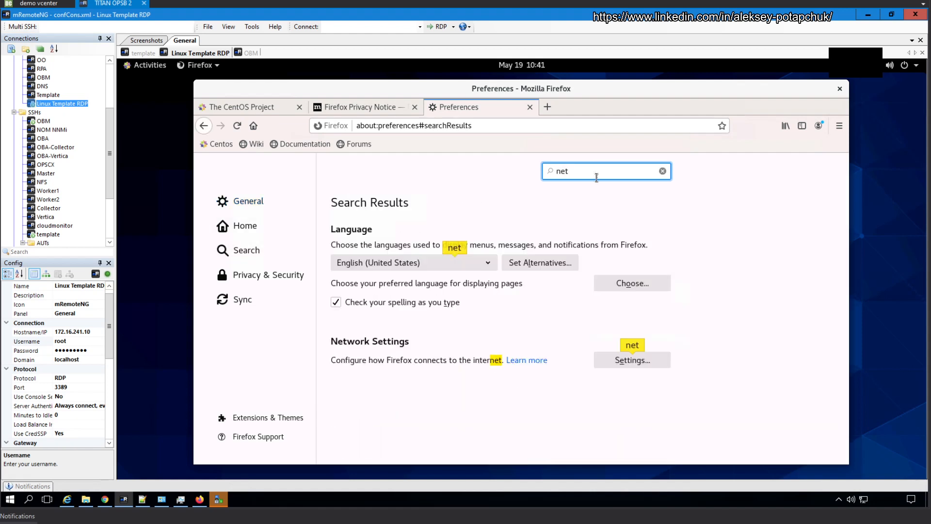
{"action": "left_click", "coordinate": [646, 359]}
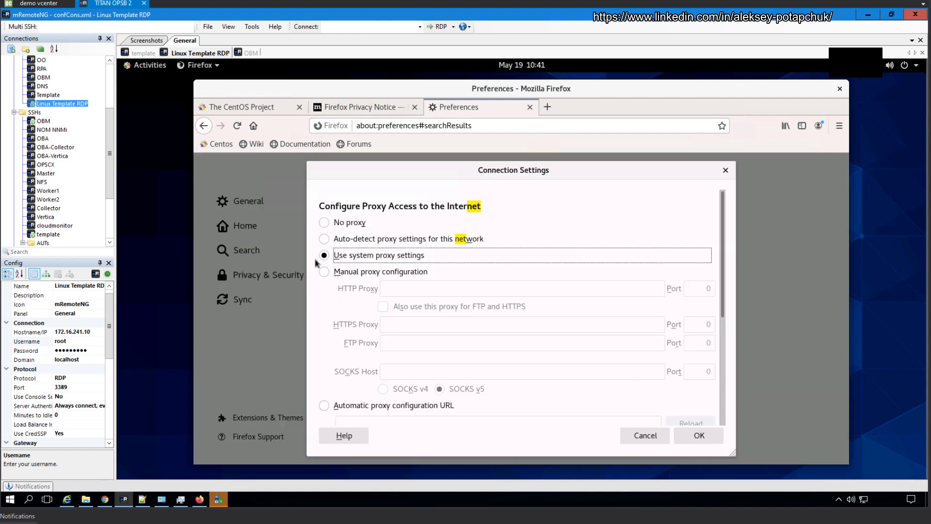
Step: Set a manual proxy proxy.eswdc.net port 8088, also used for FTP and HTTPS
{"action": "left_click", "coordinate": [374, 274]}
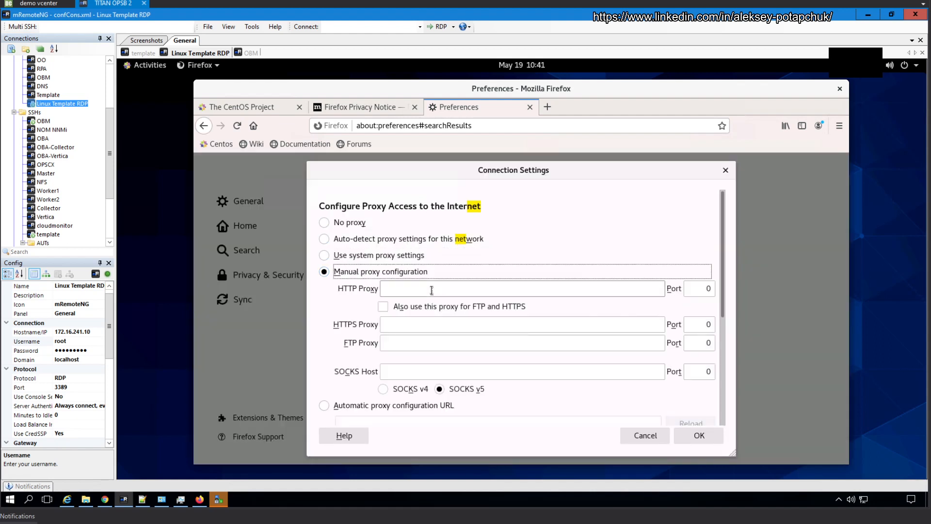
{"action": "left_click", "coordinate": [396, 306]}
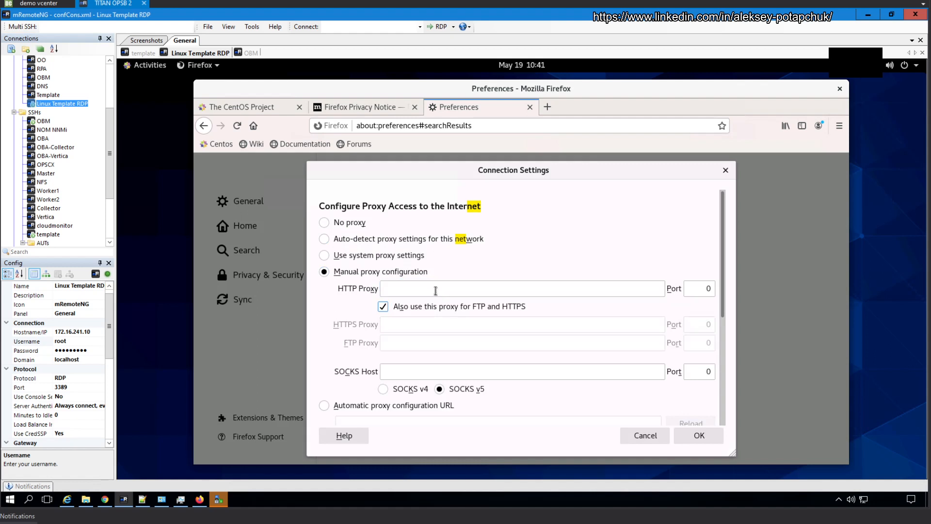
{"action": "left_click", "coordinate": [434, 291]}
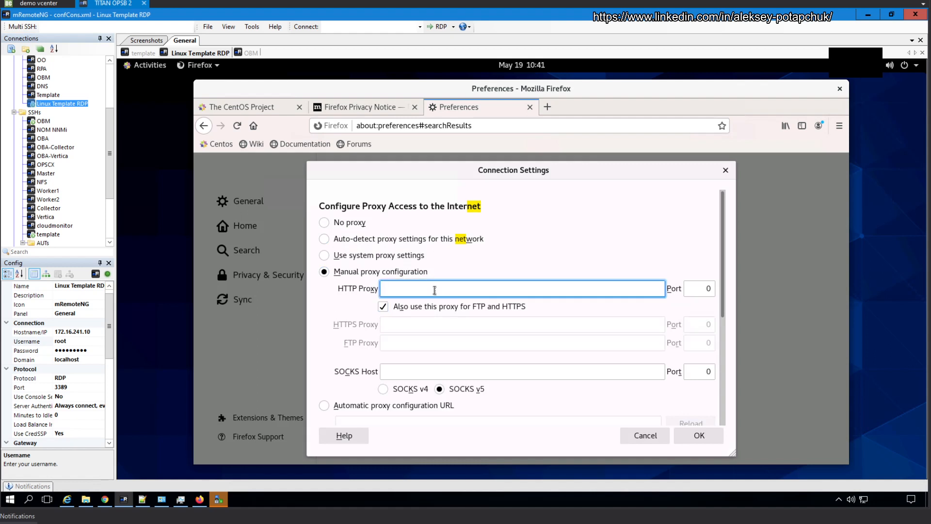
{"action": "type", "text": "proxy.eswdc.net"}
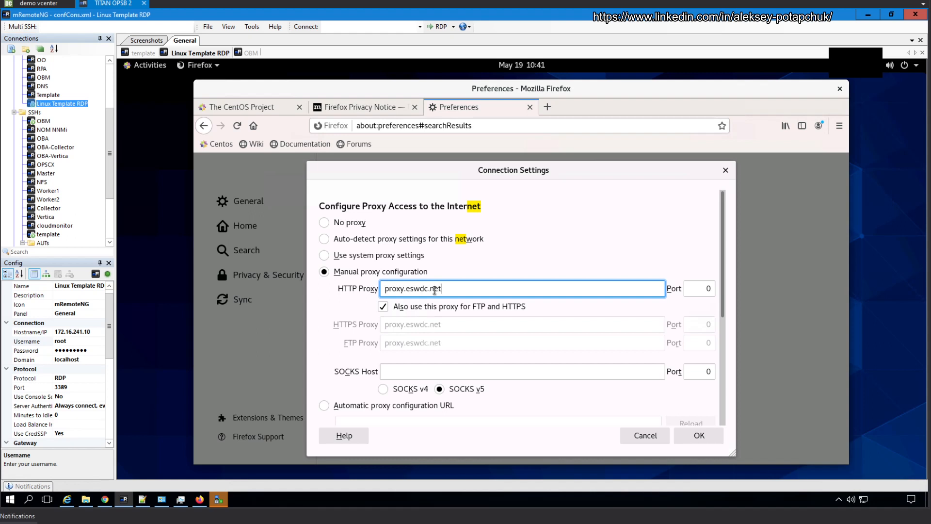
{"action": "key", "text": "Tab"}
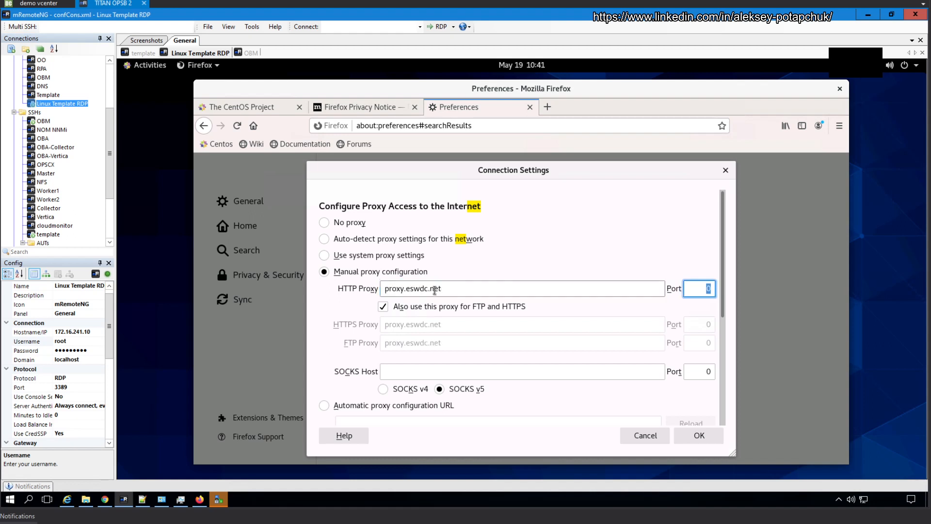
{"action": "type", "text": "8088"}
Step: Exempt .opsb.swdemos.net, swdemos.net, .mf-te.com and .itom.com from the proxy and save
{"action": "scroll", "coordinate": [552, 344], "scroll_direction": "down", "scroll_amount": 5}
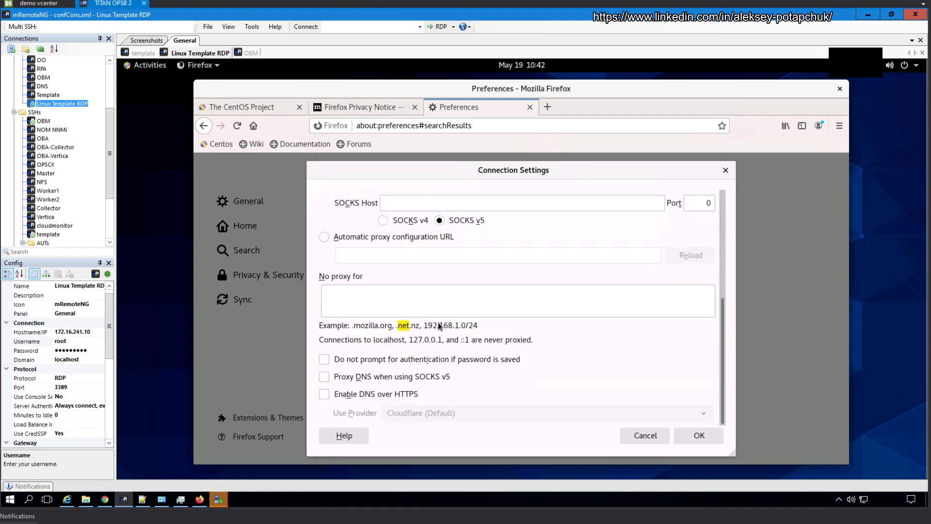
{"action": "left_click", "coordinate": [386, 292]}
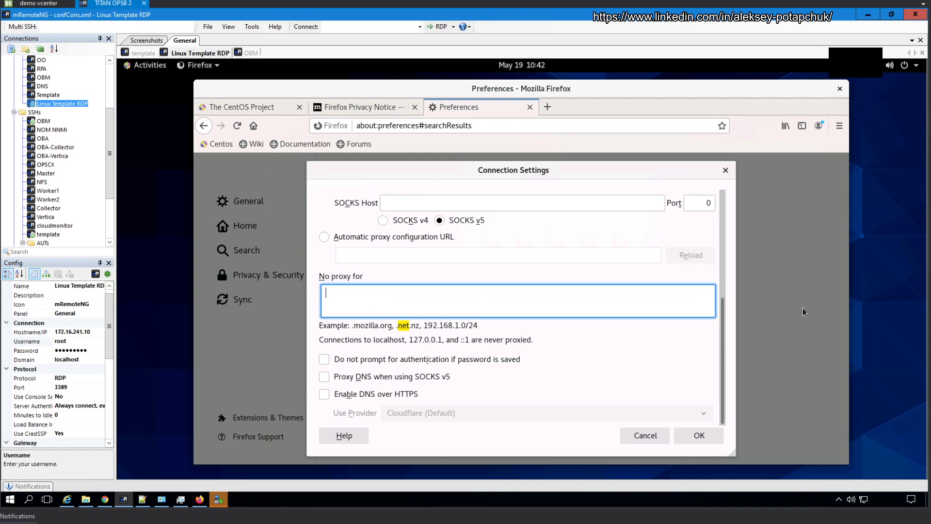
{"action": "type", "text": ".opsb.swdemos.net, swdemos.net"}
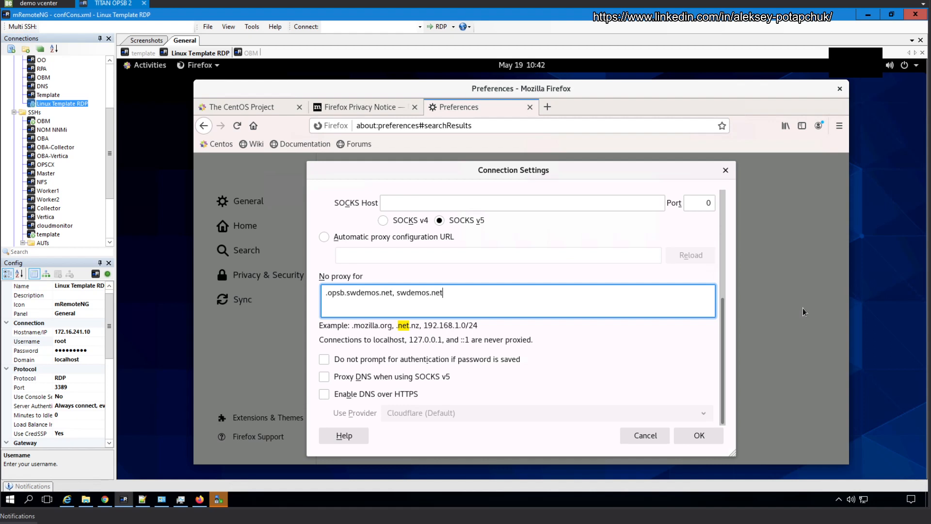
{"action": "type", "text": ", mf"}
{"action": "type", "text": "-te.com"}
{"action": "type", "text": ", "}
{"action": "type", "text": ".itom.cpm"}
{"action": "key", "text": "BackSpace"}
{"action": "key", "text": "BackSpace"}
{"action": "type", "text": "om"}
{"action": "key", "text": "Left"}
{"action": "key", "text": "Left"}
{"action": "key", "text": "Left"}
{"action": "key", "text": "Left"}
{"action": "left_click", "coordinate": [696, 439]}
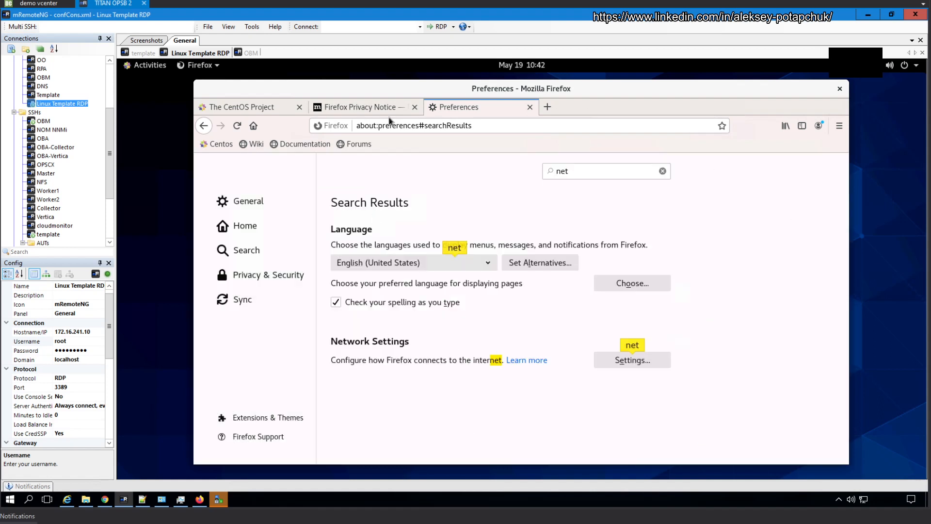
Step: Test the proxy by searching 'google' from a new Firefox tab
{"action": "left_click", "coordinate": [547, 112]}
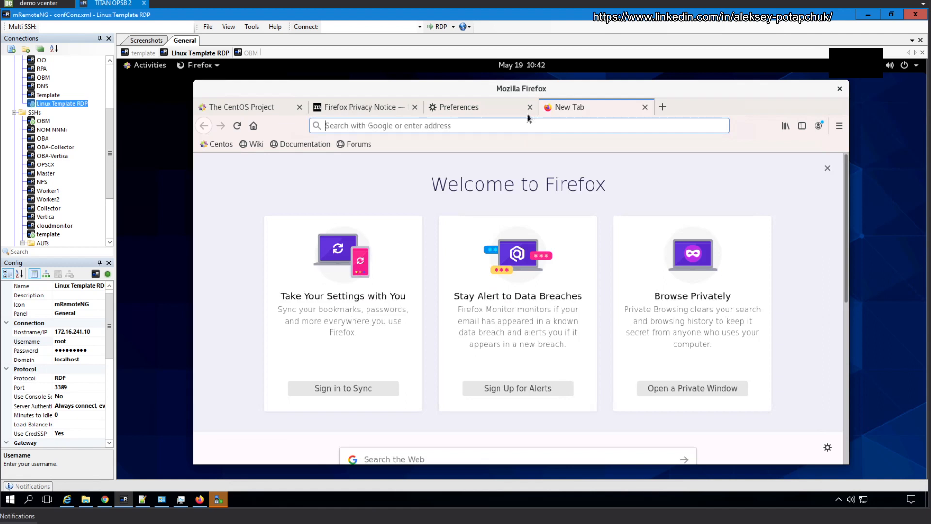
{"action": "left_click", "coordinate": [463, 123]}
{"action": "type", "text": "google"}
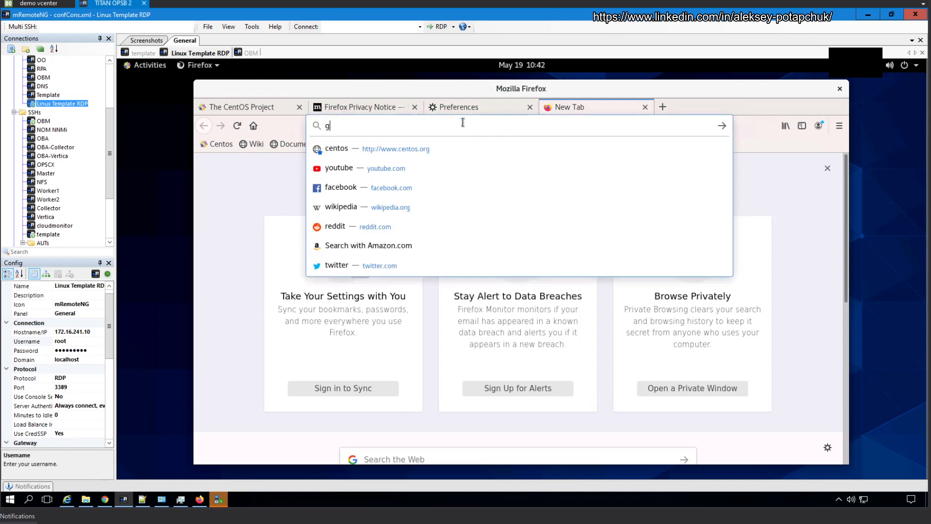
{"action": "key", "text": "Return"}
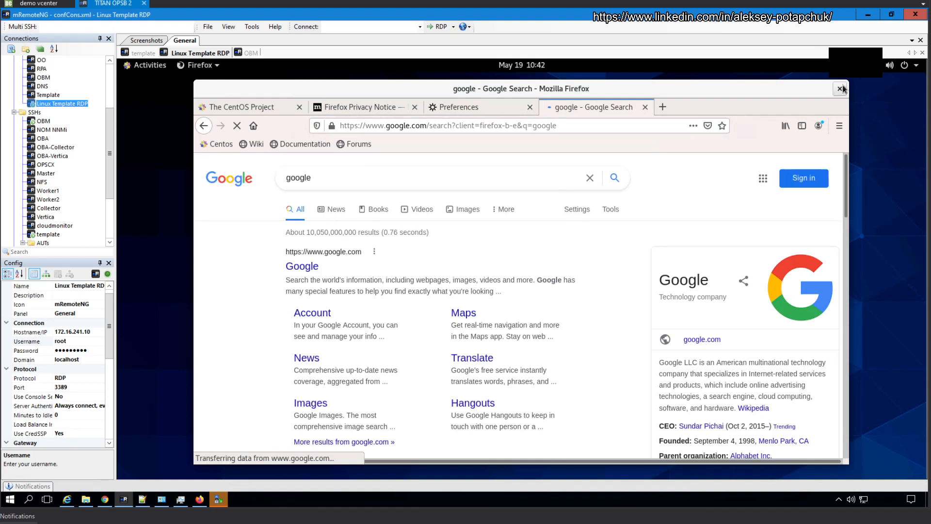
Step: Close Firefox with all its tabs and close the Linux Template RDP session
{"action": "left_click", "coordinate": [835, 91]}
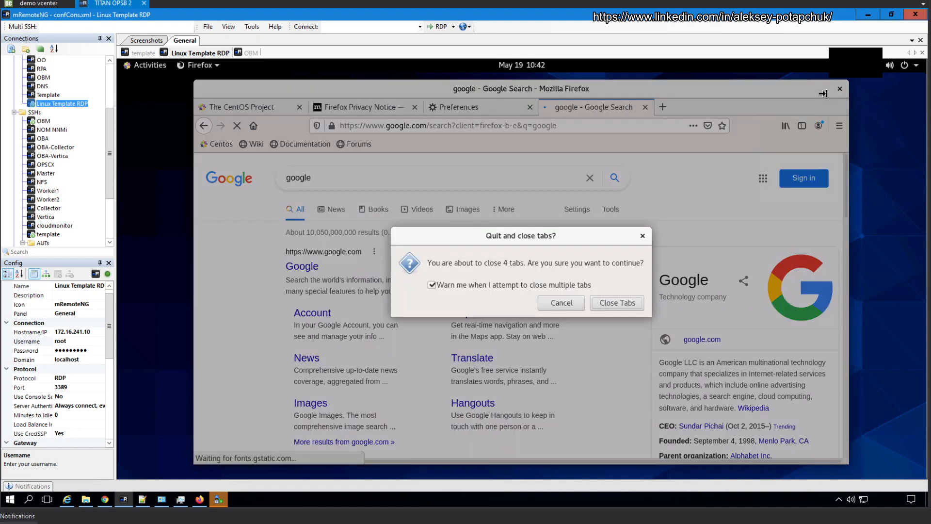
{"action": "left_click", "coordinate": [610, 303]}
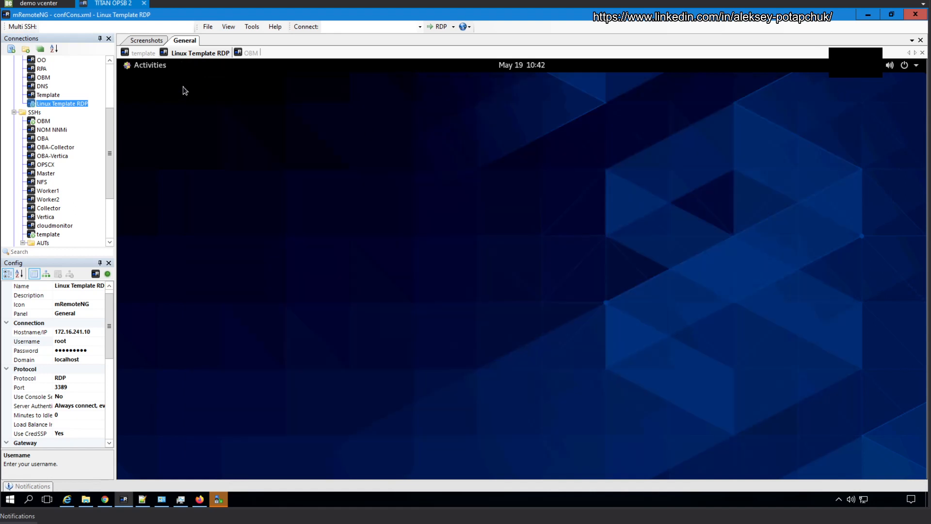
{"action": "double_click", "coordinate": [191, 54]}
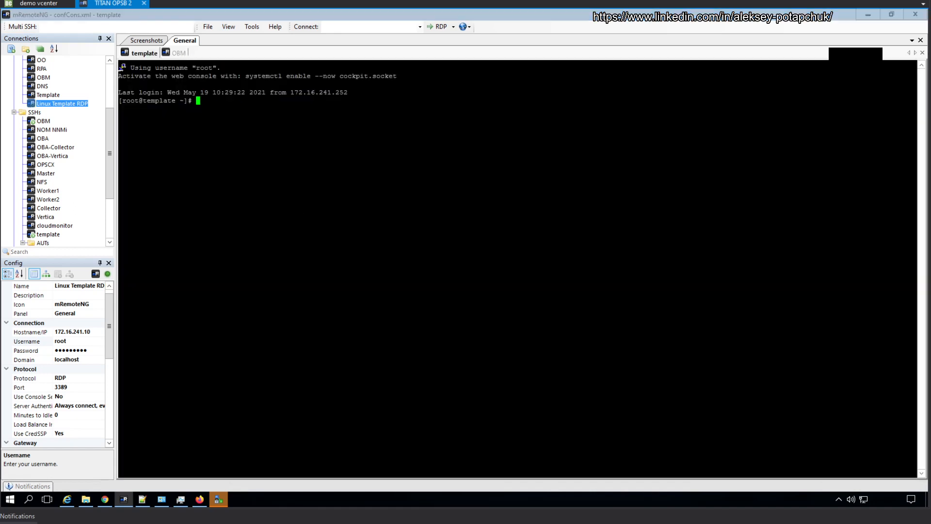
Step: Run shutdown and then poweroff on the template VM, then return to the demo vcenter session
{"action": "type", "text": "shutdown"}
{"action": "key", "text": "Return"}
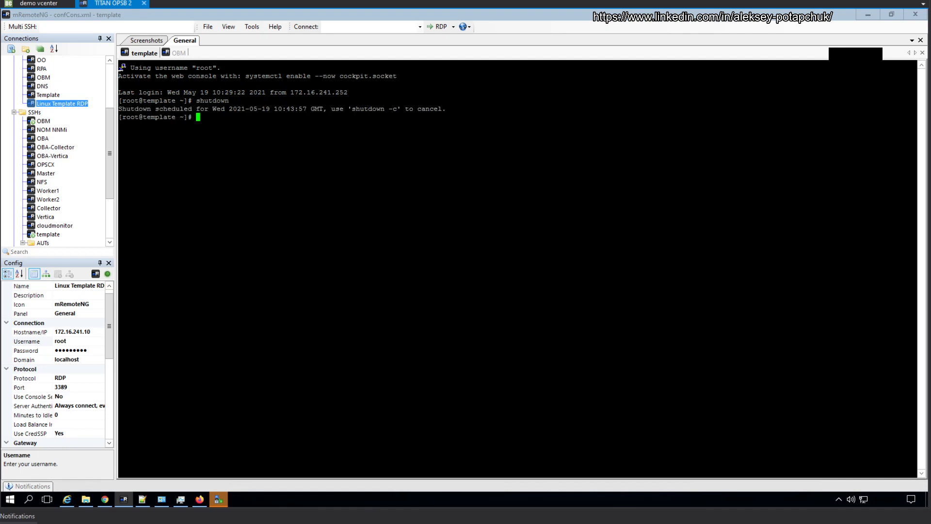
{"action": "type", "text": "powroff"}
{"action": "key", "text": "BackSpace"}
{"action": "key", "text": "BackSpace"}
{"action": "key", "text": "BackSpace"}
{"action": "key", "text": "BackSpace"}
{"action": "type", "text": "eroff"}
{"action": "key", "text": "Return"}
{"action": "key", "text": "Return"}
{"action": "left_click", "coordinate": [39, 3]}
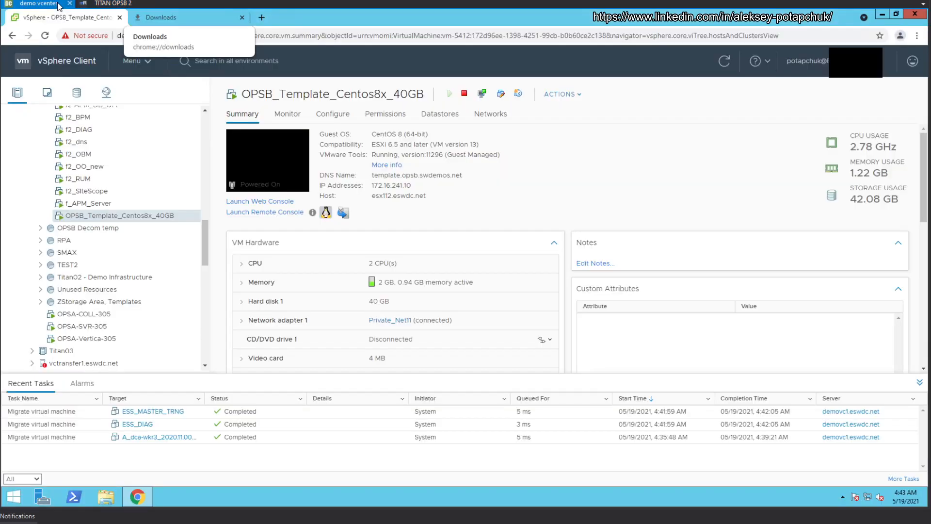
Step: Take a snapshot of OPSB_Template_Centos8x_40GB named 'Init snapshot, min resources, packages installed'
{"action": "right_click", "coordinate": [126, 215]}
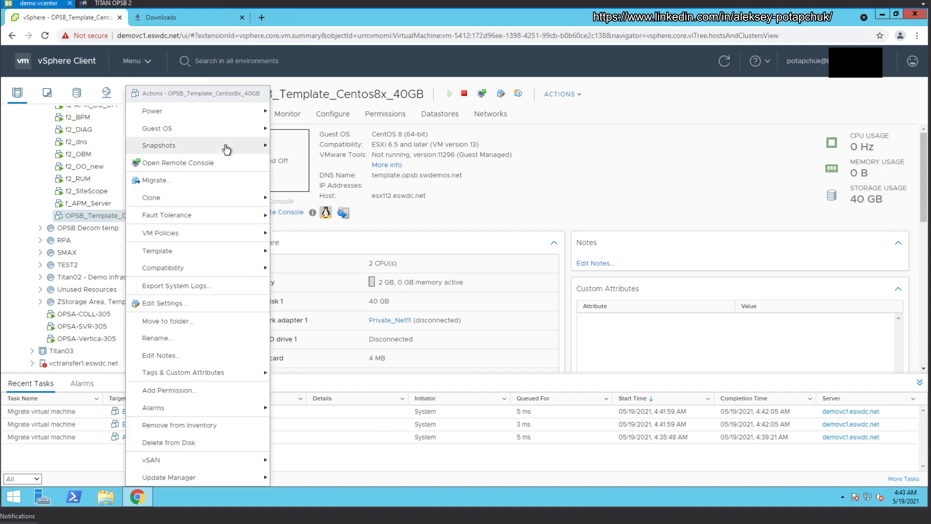
{"action": "mouse_move", "coordinate": [226, 147]}
{"action": "left_click", "coordinate": [305, 146]}
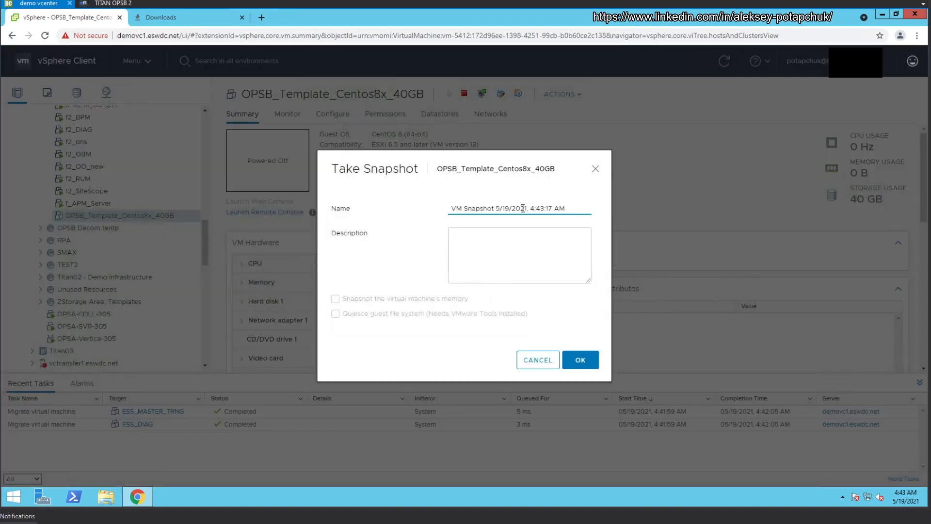
{"action": "triple_click", "coordinate": [522, 208]}
{"action": "type", "text": "i"}
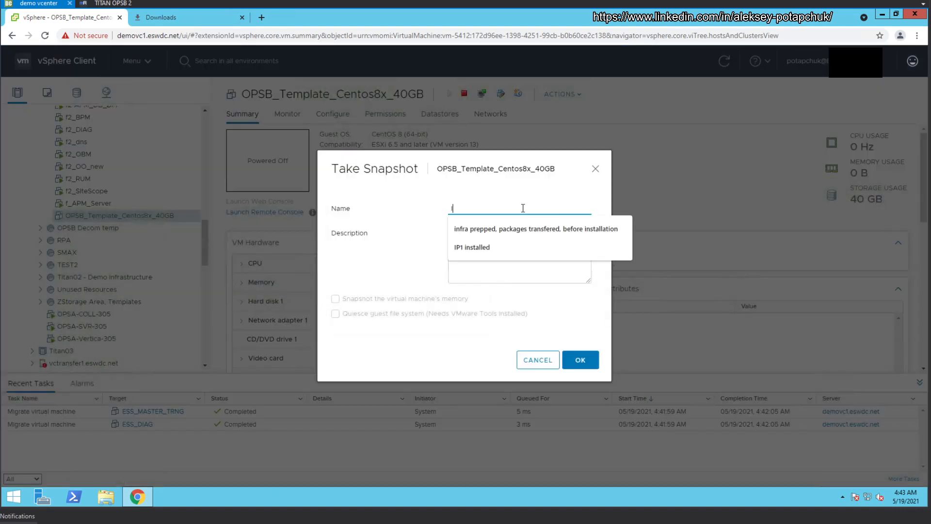
{"action": "type", "text": "nit snapshi"}
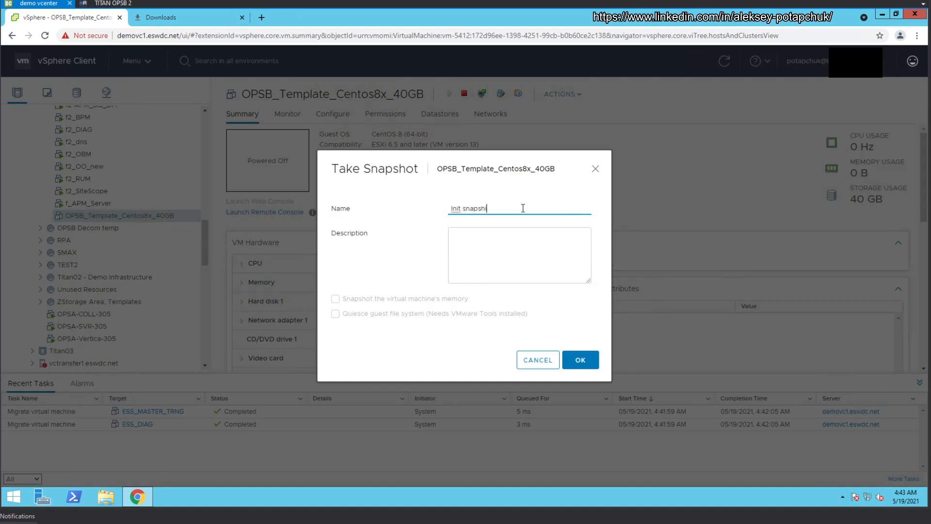
{"action": "type", "text": "ot"}
{"action": "type", "text": ", min resources, packages installed"}
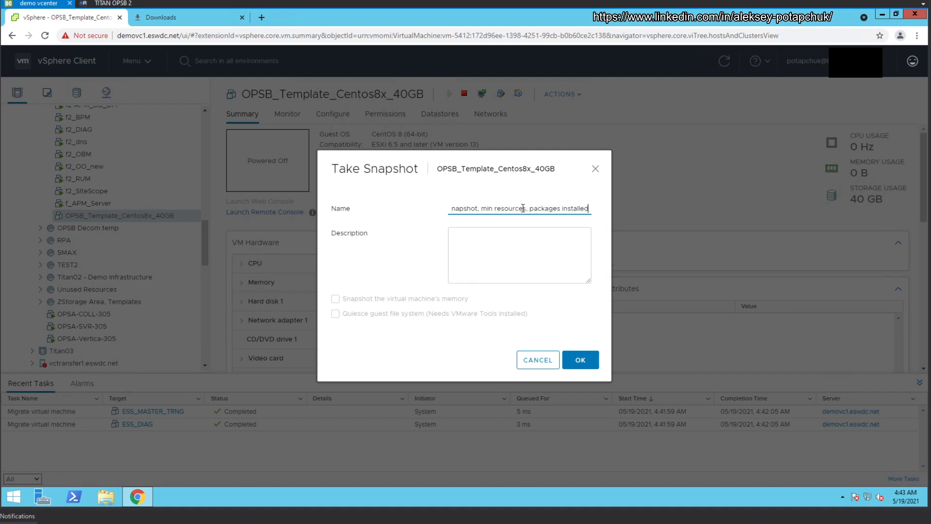
{"action": "left_click", "coordinate": [582, 358]}
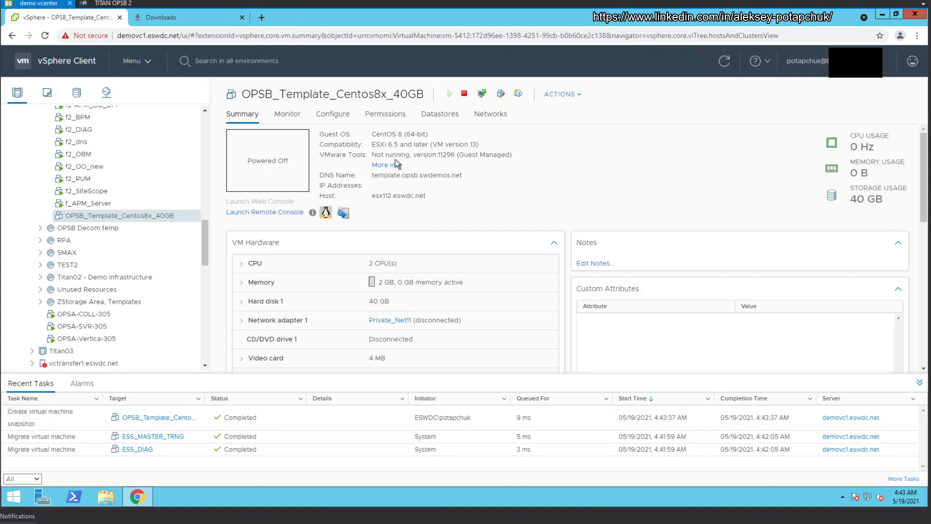
Step: Look over the VM's Clone and Template > Convert to Template action, then dismiss the menu unchanged
{"action": "right_click", "coordinate": [276, 190]}
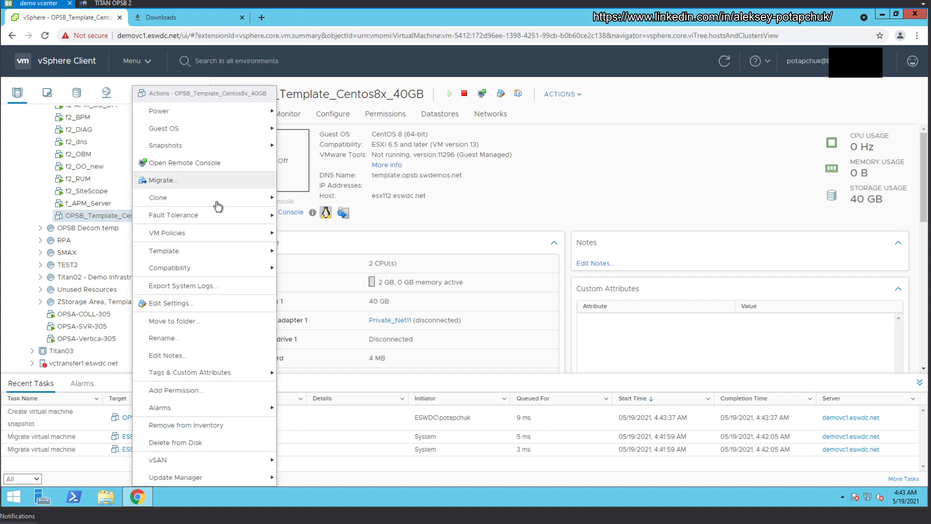
{"action": "mouse_move", "coordinate": [216, 199]}
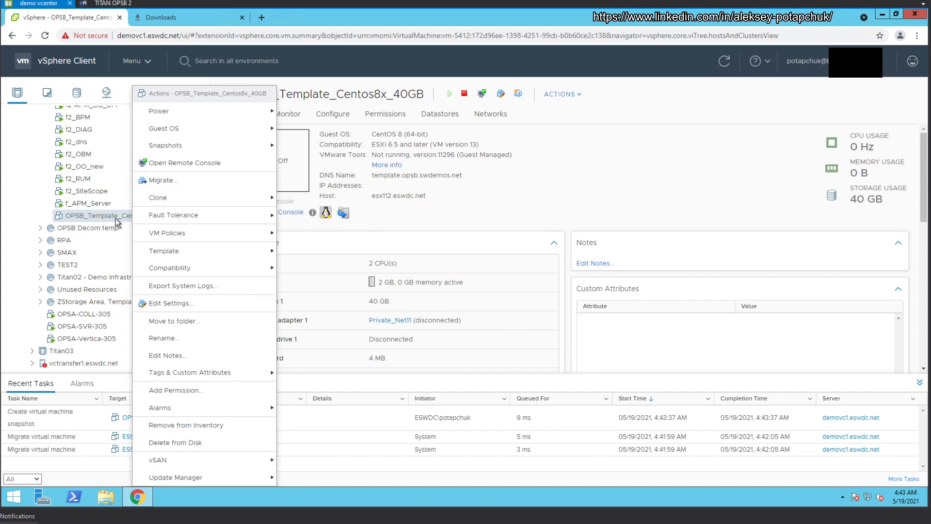
{"action": "mouse_move", "coordinate": [222, 250]}
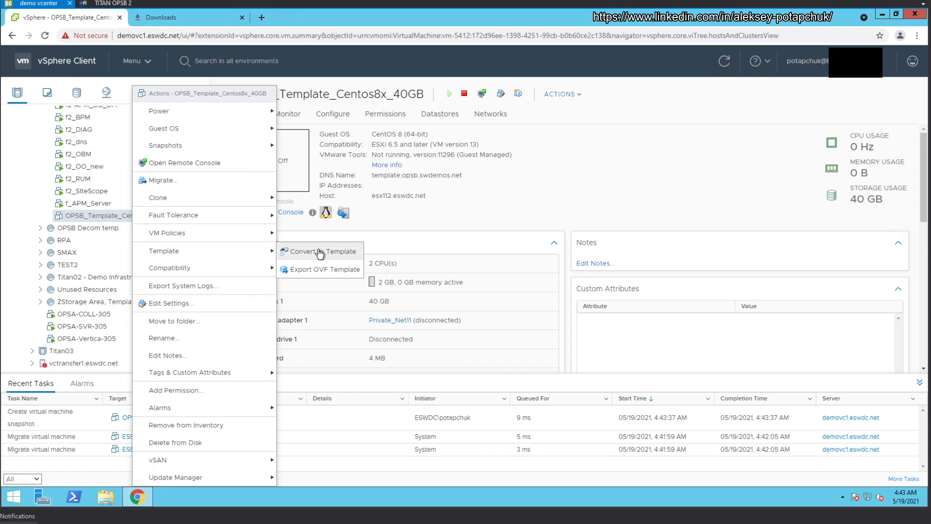
{"action": "left_click", "coordinate": [587, 185]}
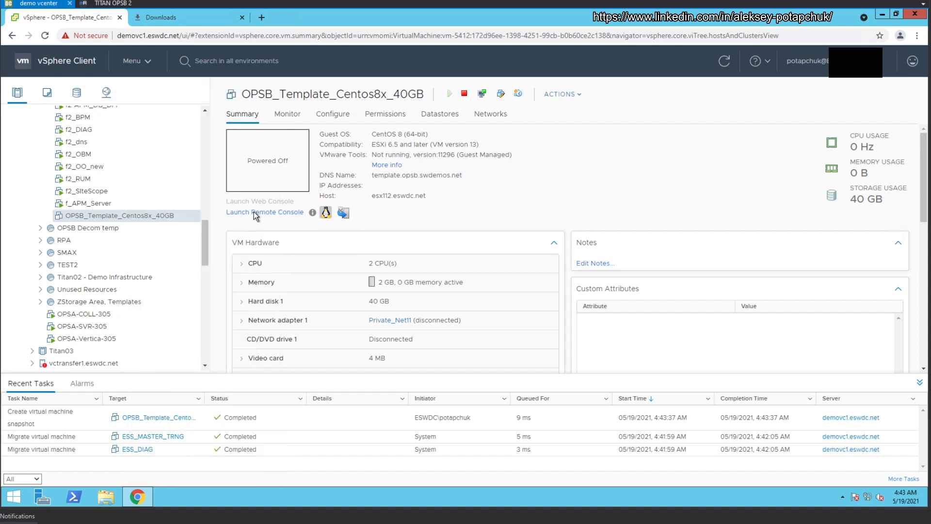
Step: Advance the slideshow past the Installation slide to the Snapshot slide
{"action": "scroll", "coordinate": [208, 254], "scroll_direction": "down", "scroll_amount": 1}
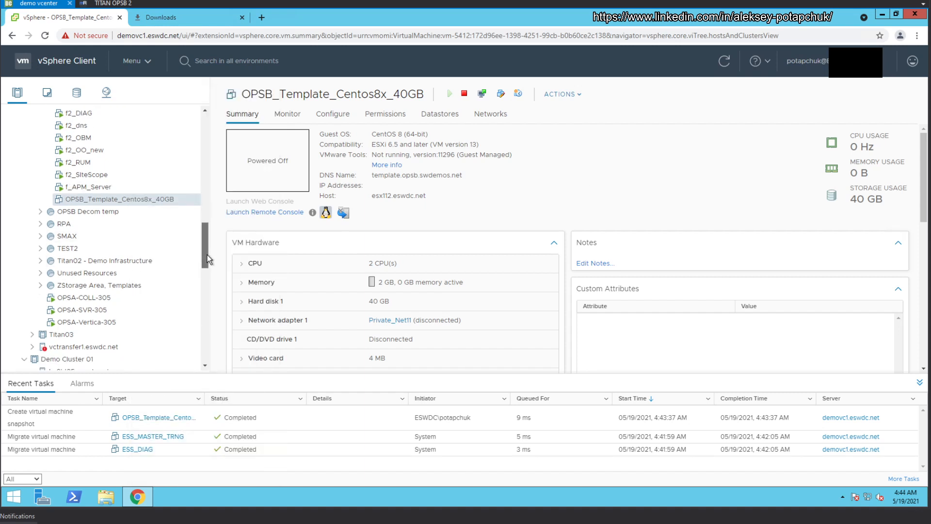
{"action": "scroll", "coordinate": [206, 246], "scroll_direction": "up", "scroll_amount": 1}
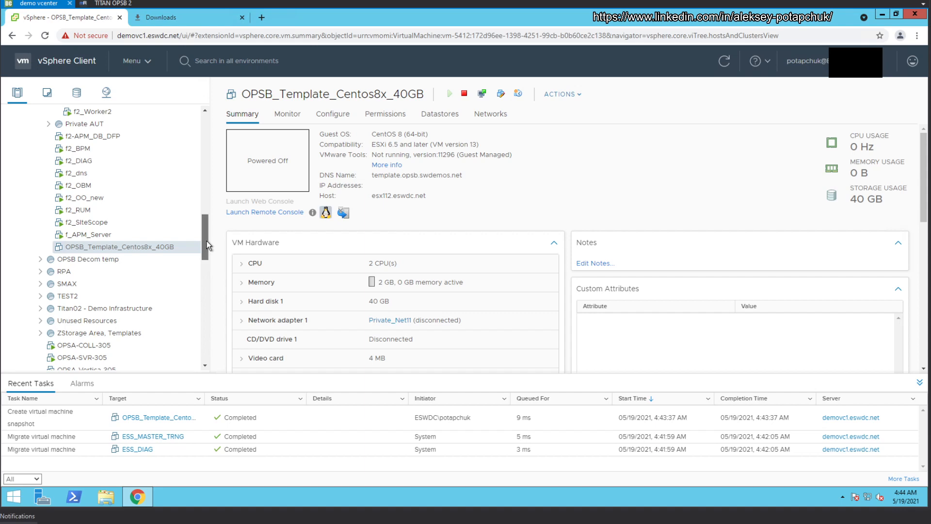
{"action": "mouse_move", "coordinate": [207, 240]}
{"action": "left_mouse_down"}
{"action": "mouse_move", "coordinate": [205, 254]}
{"action": "mouse_move", "coordinate": [206, 243]}
{"action": "left_mouse_up"}
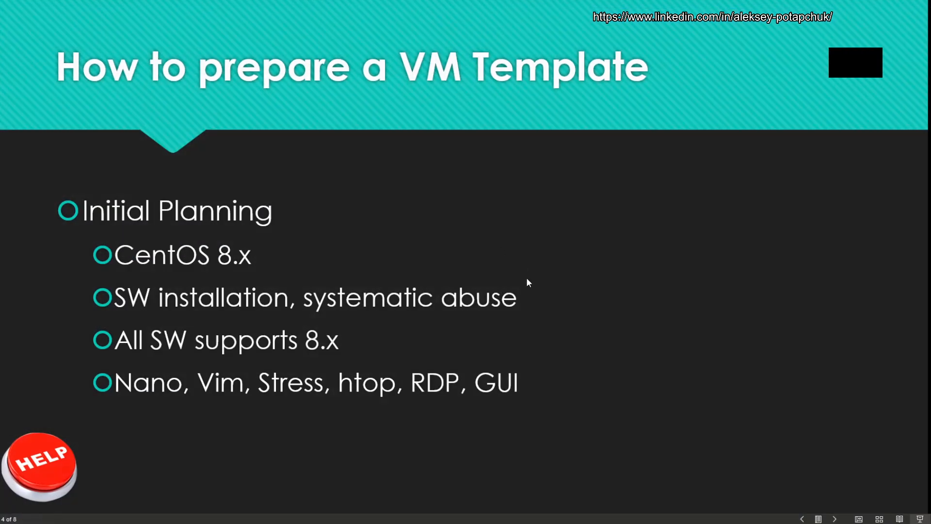
{"action": "key", "text": "Right"}
{"action": "key", "text": "Right"}
{"action": "key", "text": "Right"}
{"action": "key", "text": "Right"}
{"action": "key", "text": "Right"}
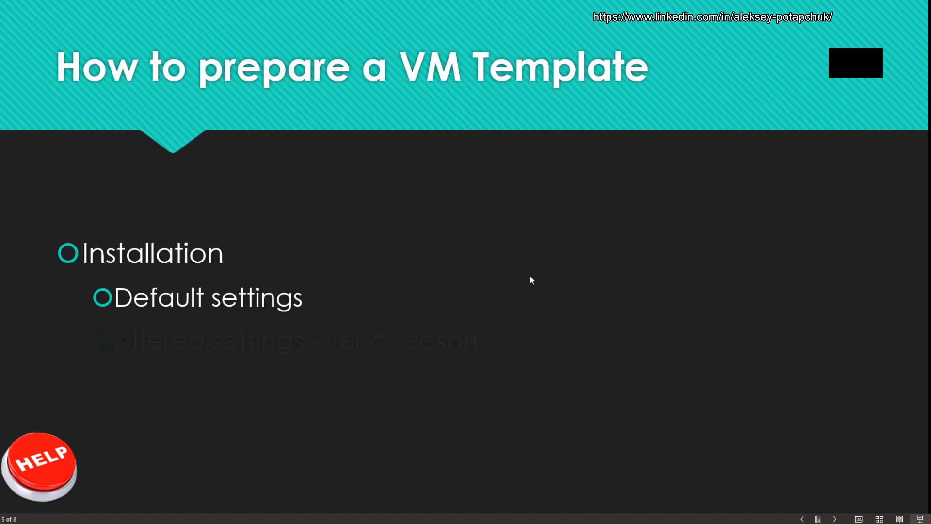
{"action": "key", "text": "Right"}
{"action": "key", "text": "Right"}
{"action": "key", "text": "Right"}
{"action": "key", "text": "Right"}
{"action": "key", "text": "Right"}
{"action": "key", "text": "Right"}
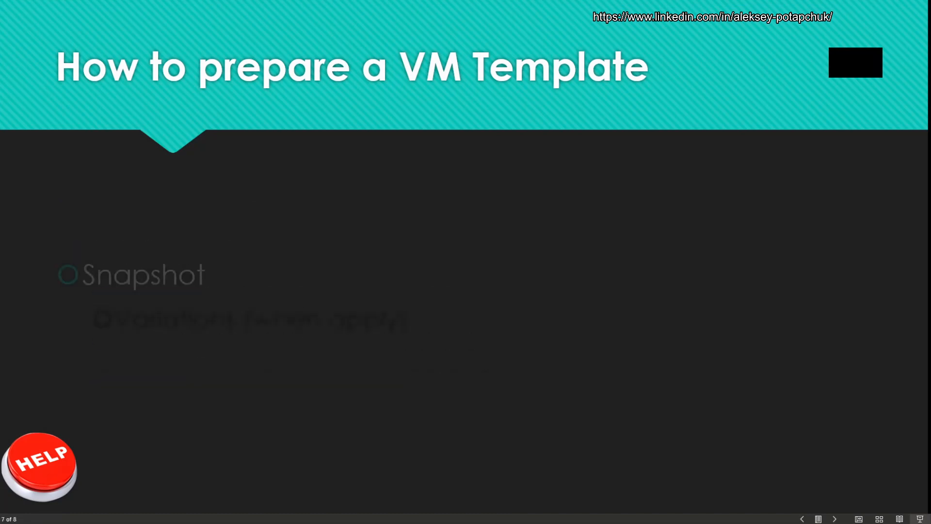